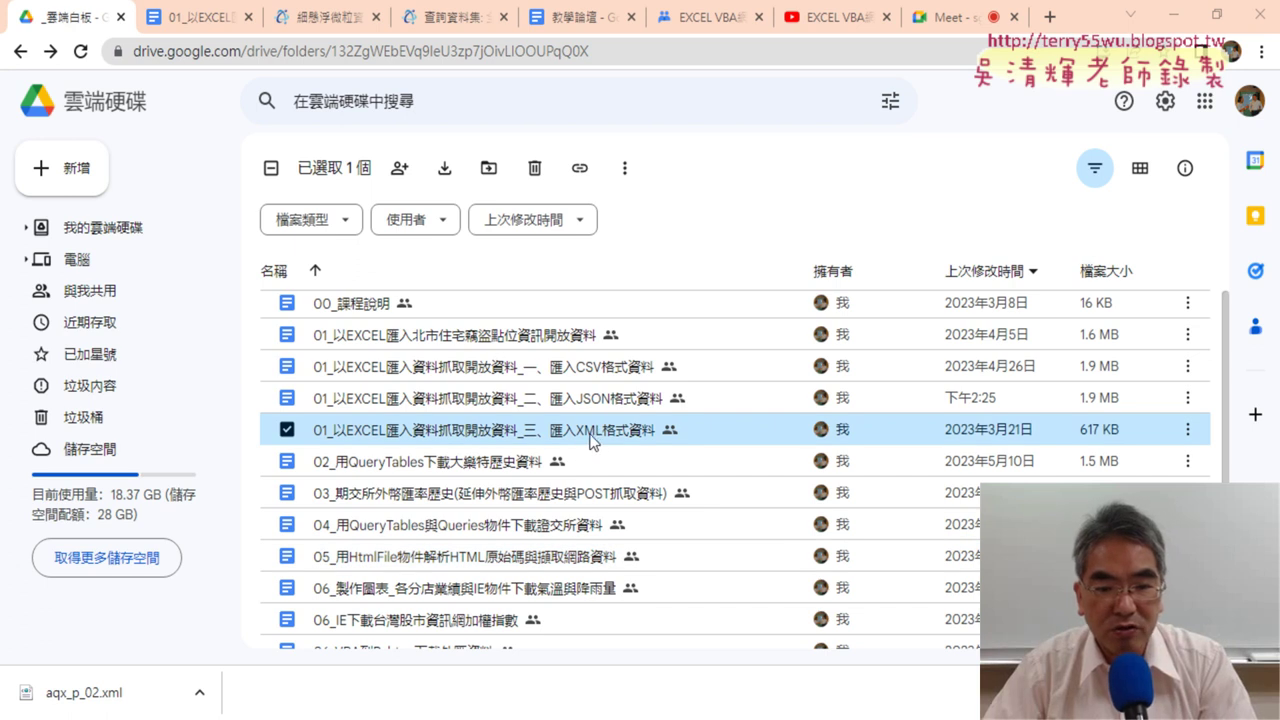
- Open the Google Drive document '01_以EXCEL匯入資料抓取開放資料_三、匯入XML格式資料'
double_click(595, 434)
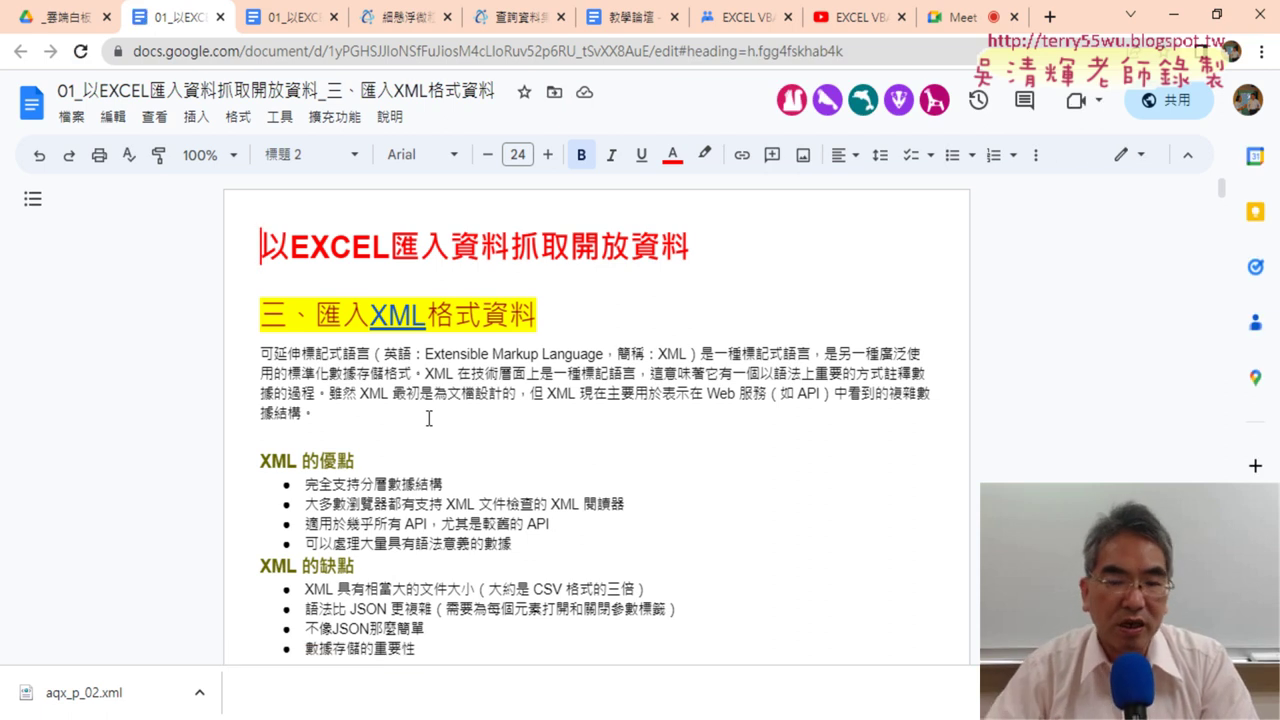
- Highlight 'XML' and 'Extensible' in the introduction, then scroll down to the pros, cons and PM2.5 example
drag(670, 354, 686, 354)
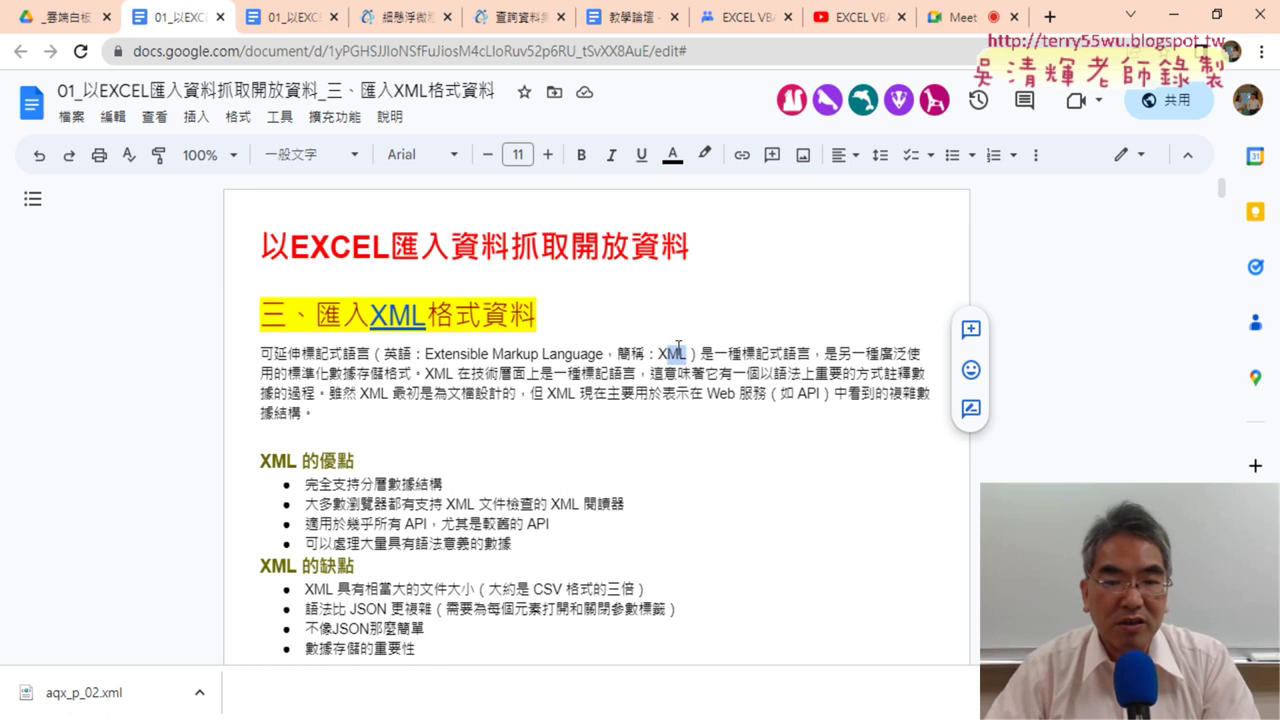
drag(669, 354, 658, 354)
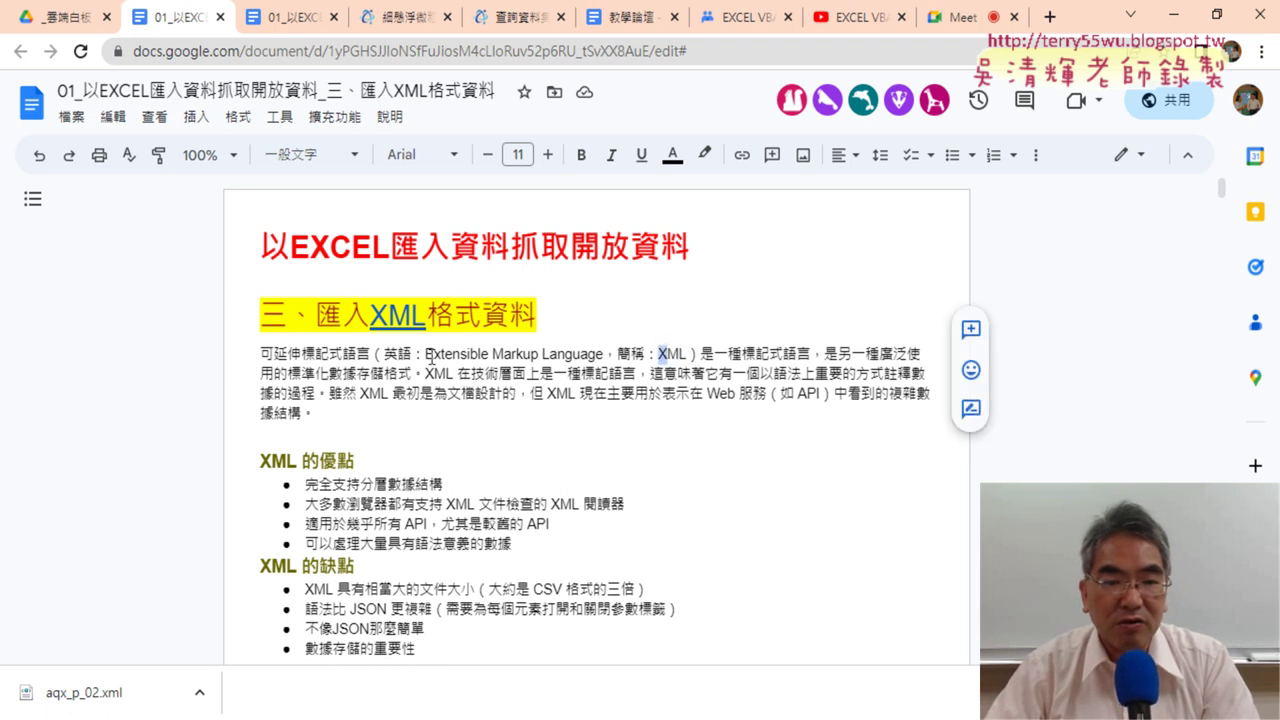
drag(428, 354, 489, 355)
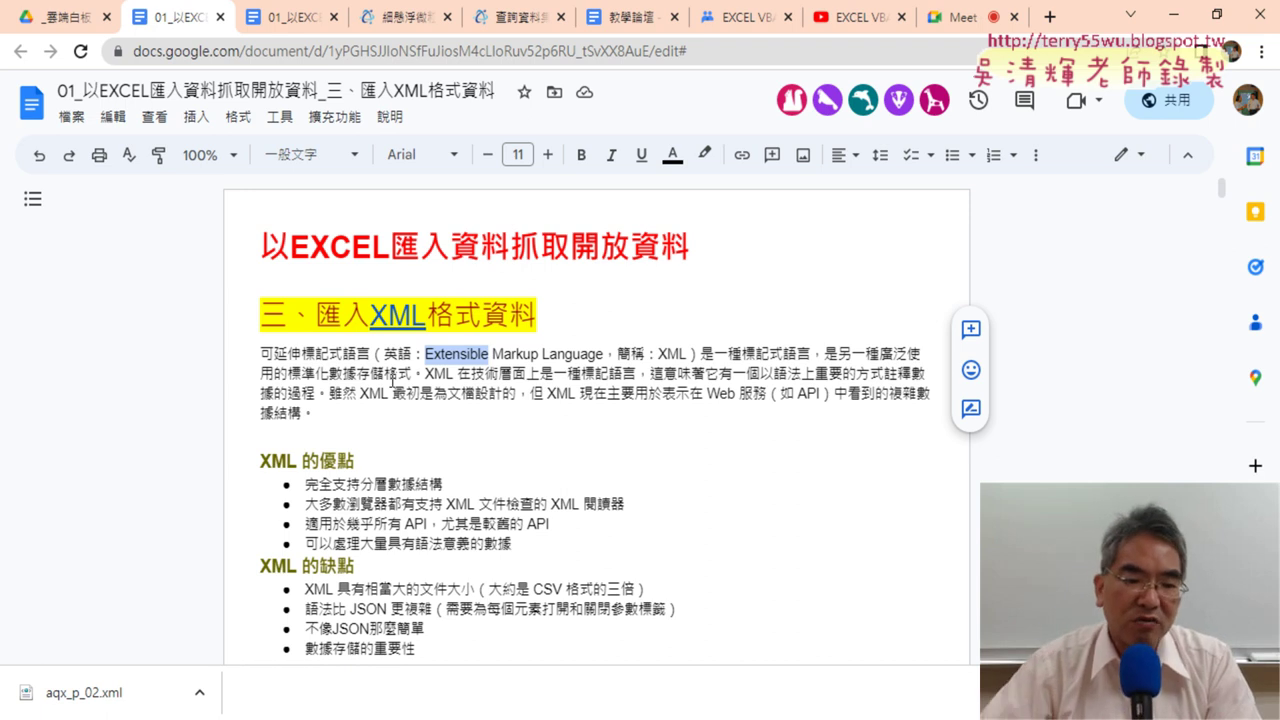
scroll(410, 380, down, 3)
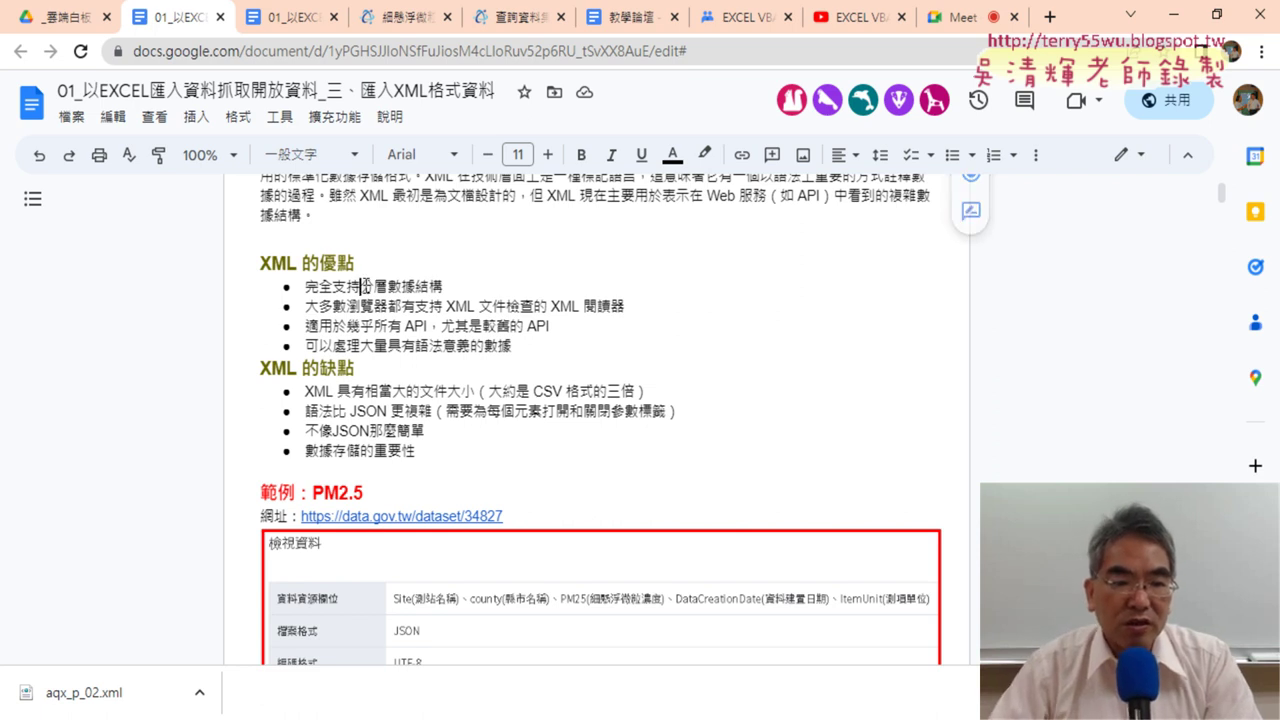
- Highlight key phrases in each XML advantage and 'CSV 格式的三倍' in the first drawback
drag(362, 288, 466, 286)
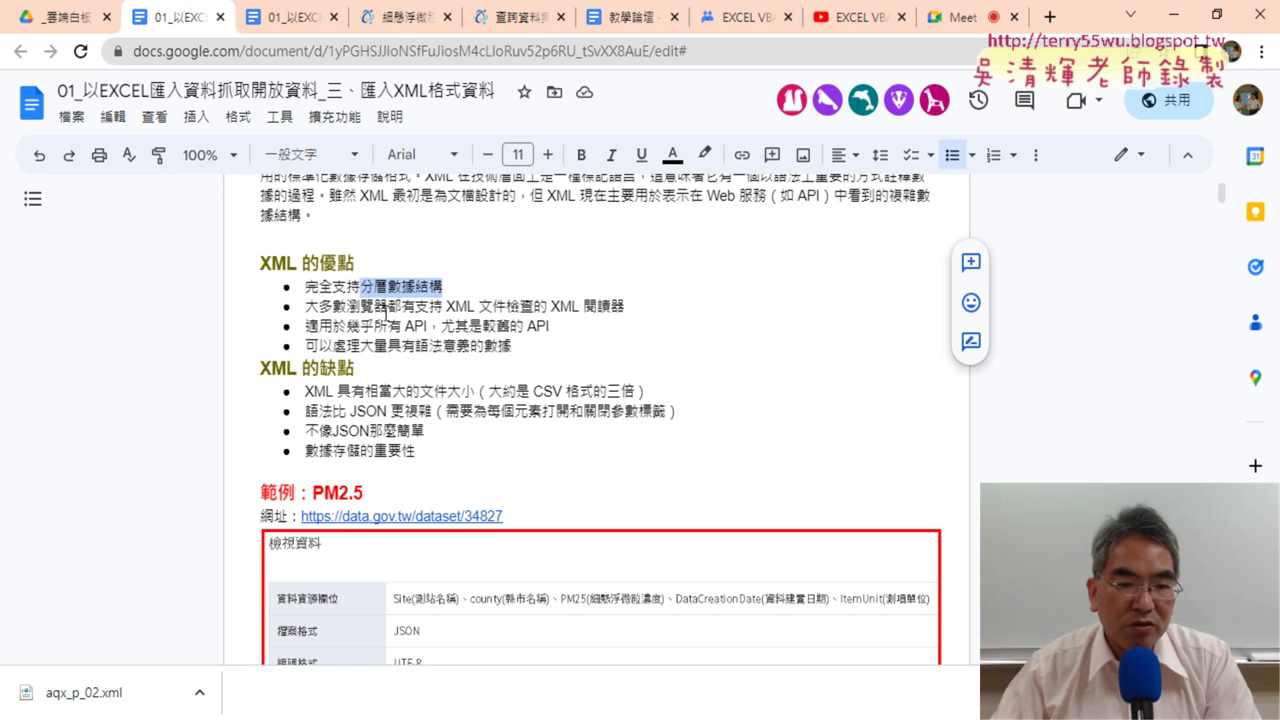
drag(626, 307, 307, 307)
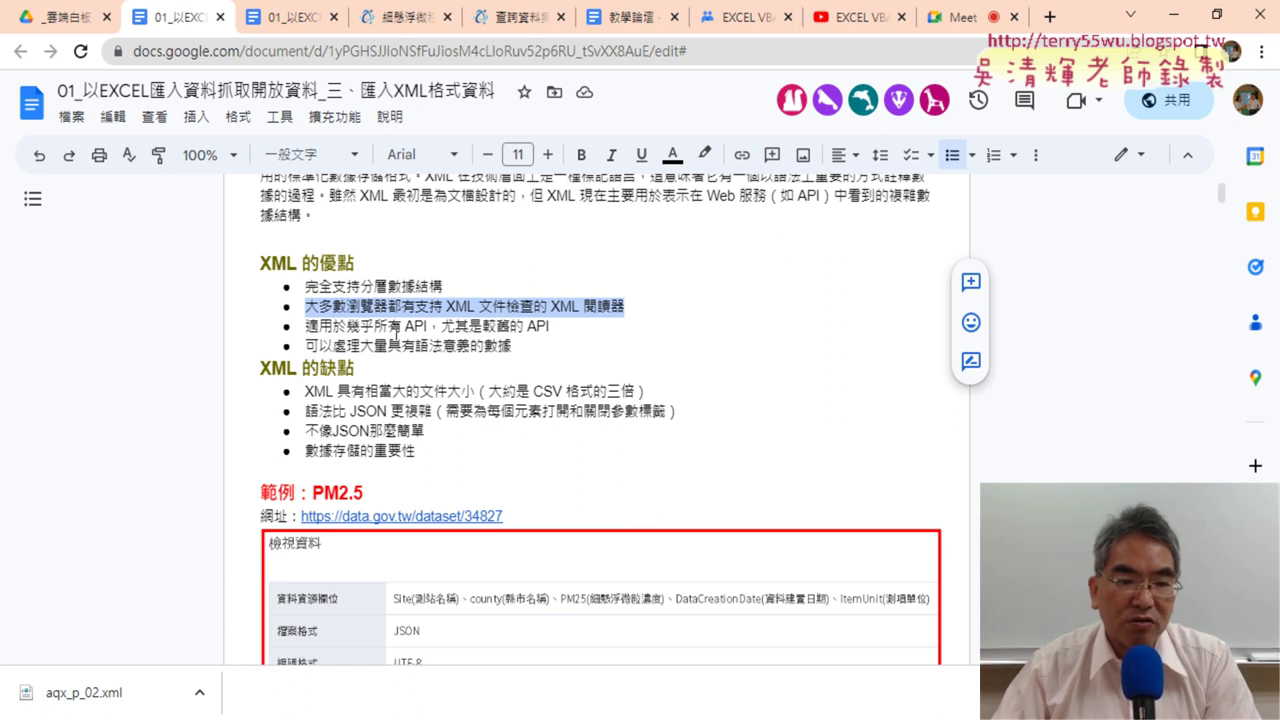
drag(403, 327, 429, 327)
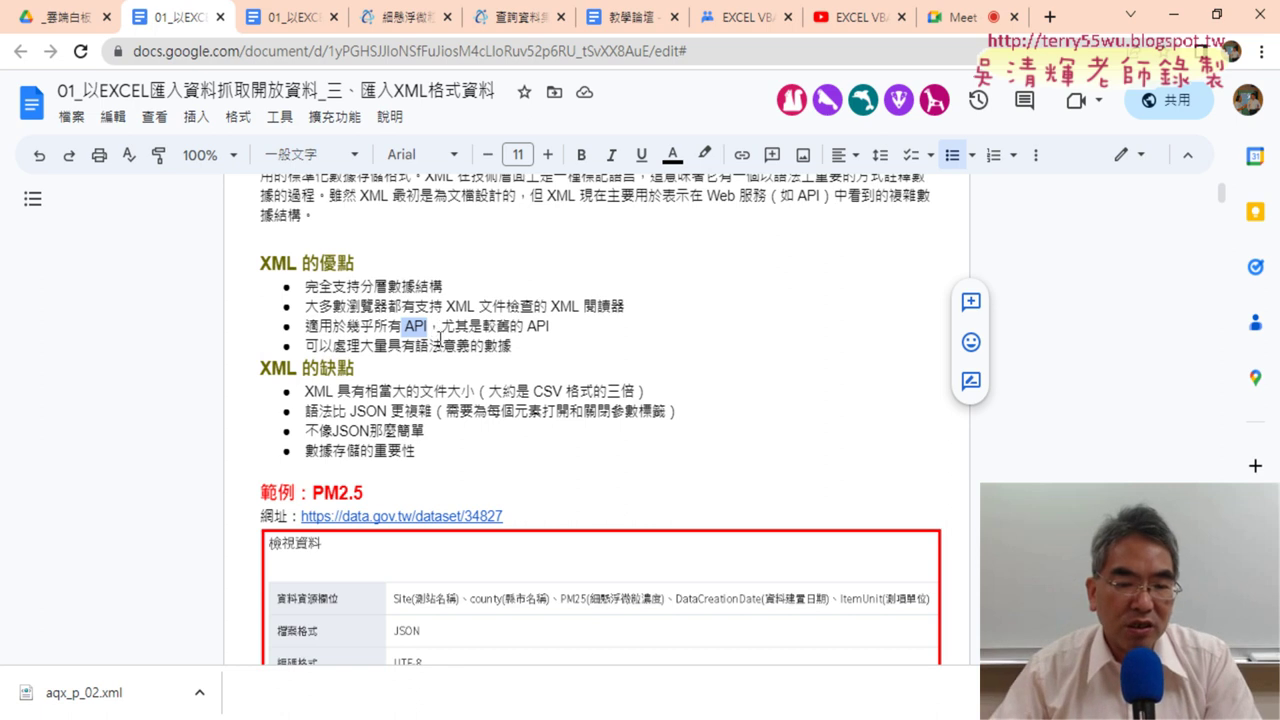
drag(511, 346, 311, 347)
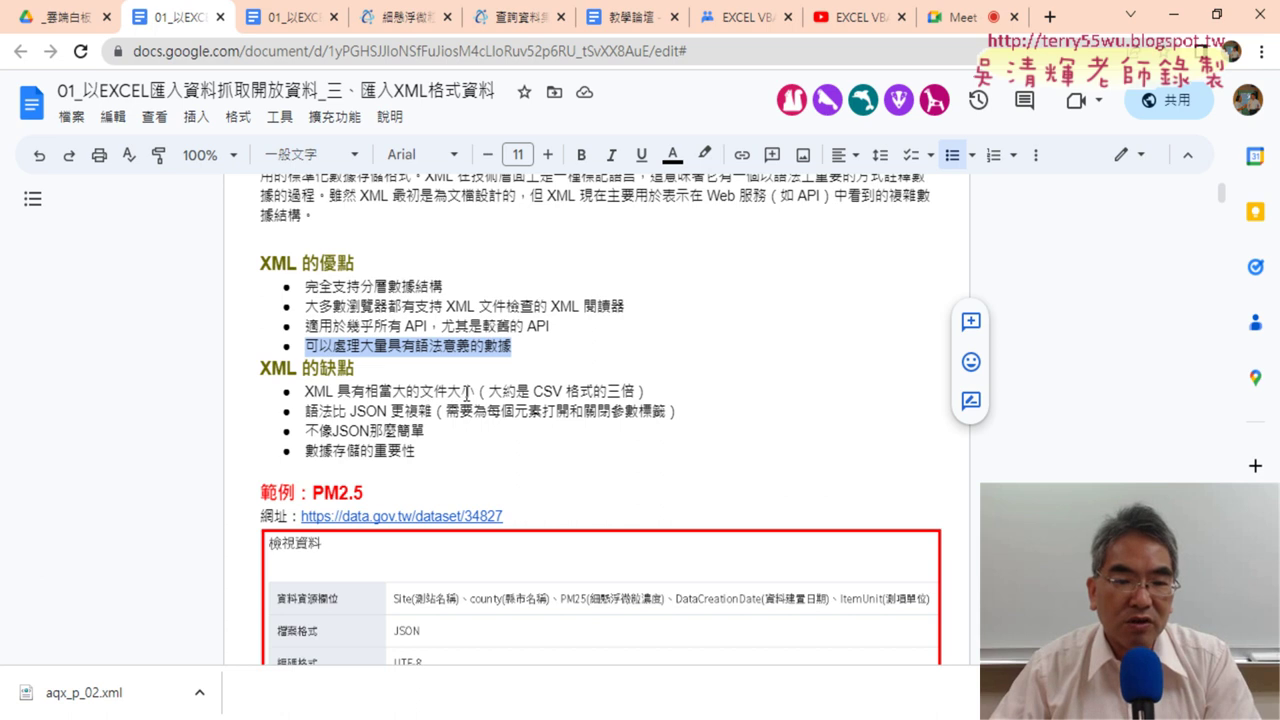
drag(533, 395, 634, 393)
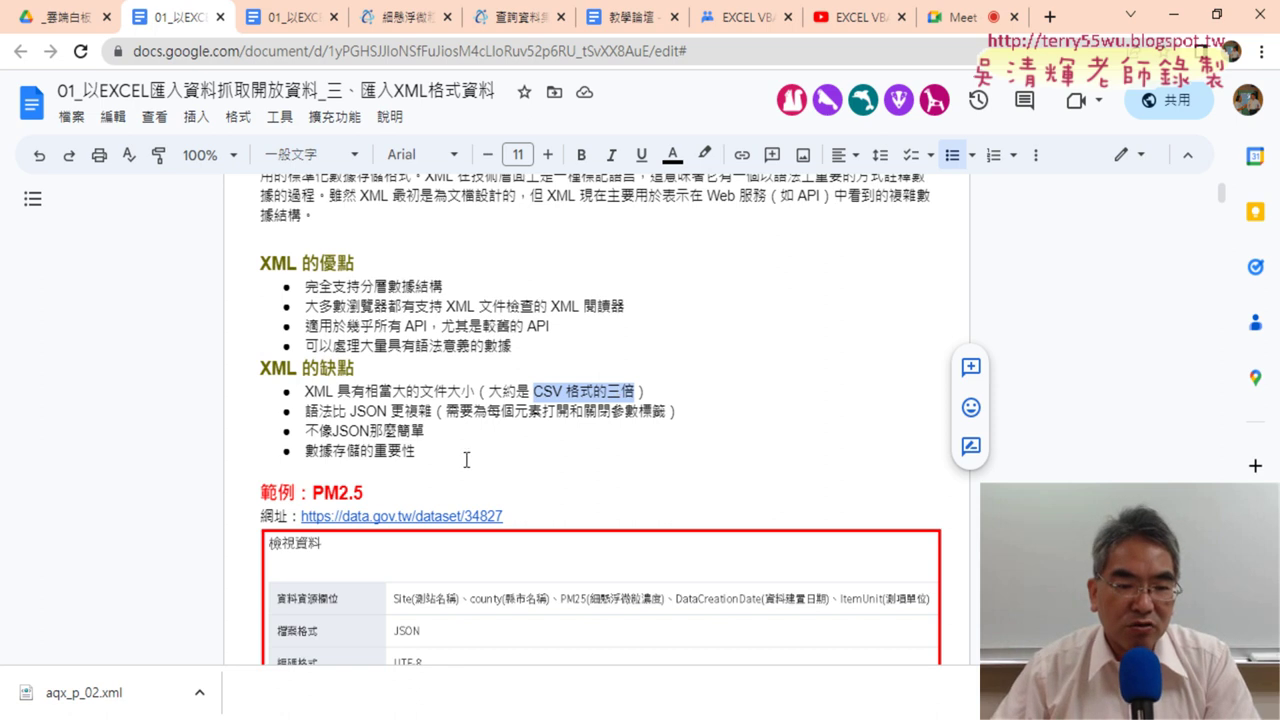
- Clear the highlight and bring up the preview of the data.gov.tw PM2.5 dataset link
scroll(492, 450, down, 1)
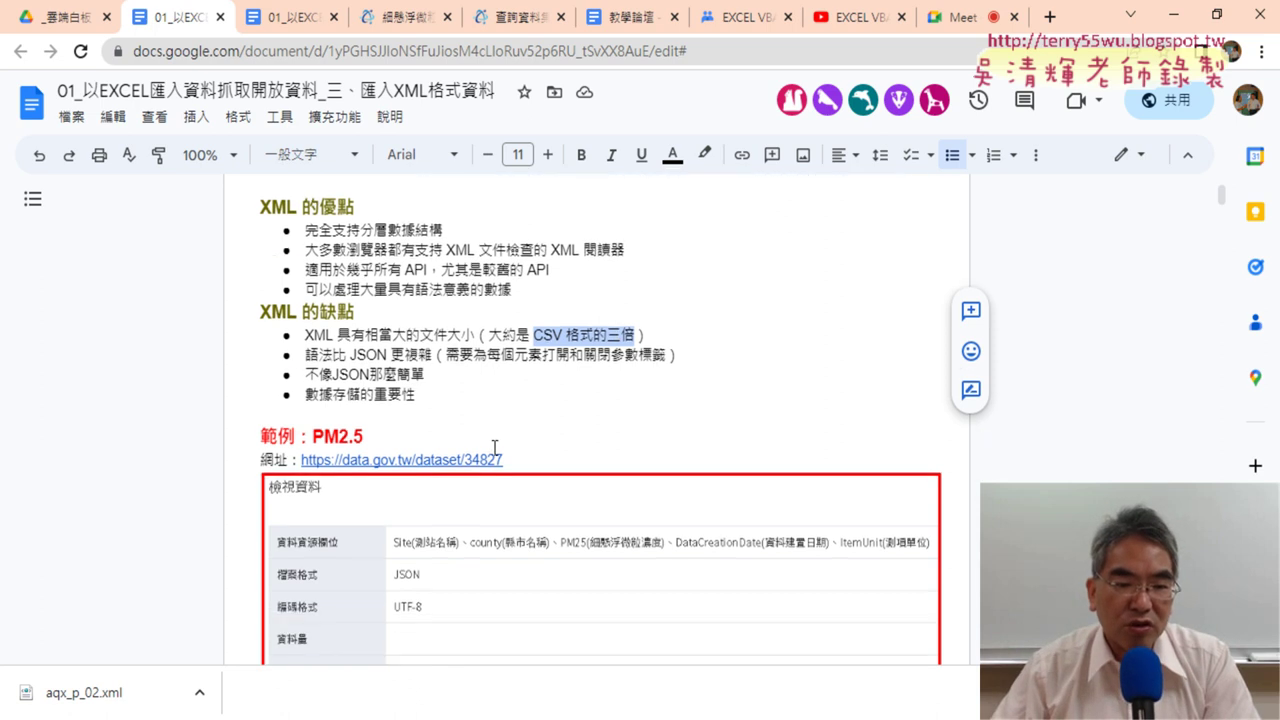
click(432, 360)
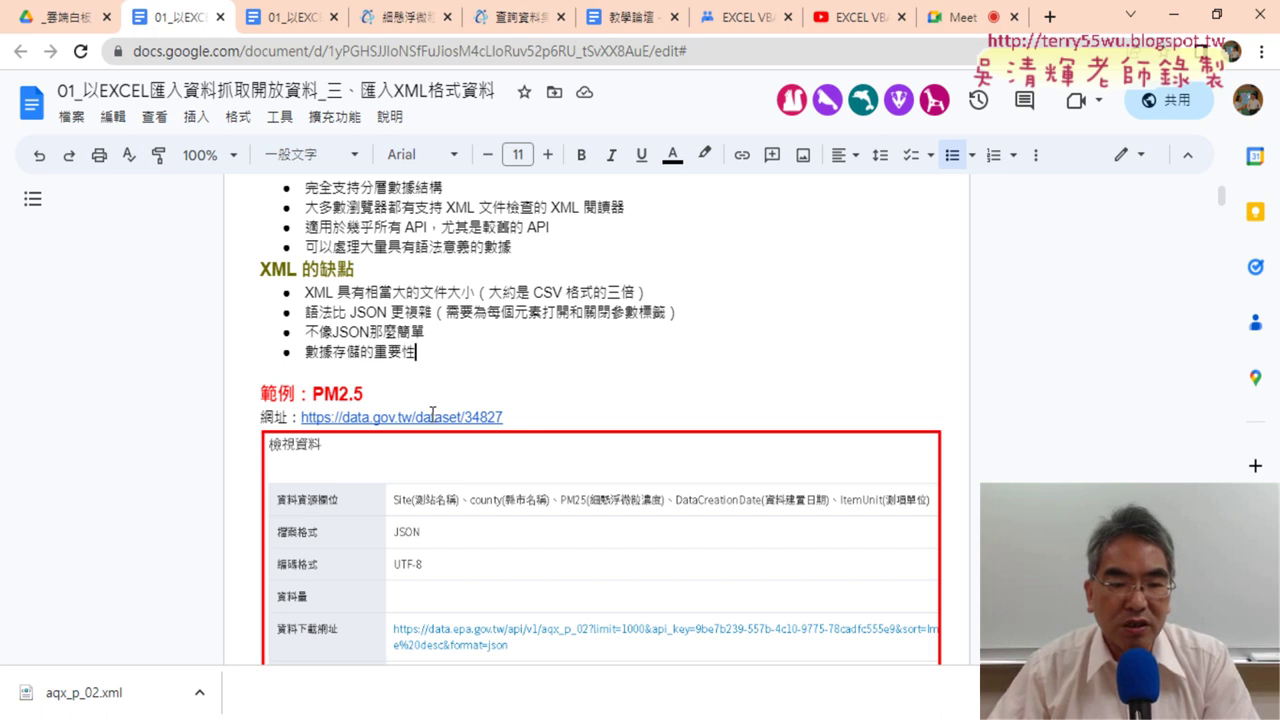
click(432, 417)
- Open the PM2.5 dataset page, view the XML resource details, and show aqx_p_02.xml in its folder
click(437, 450)
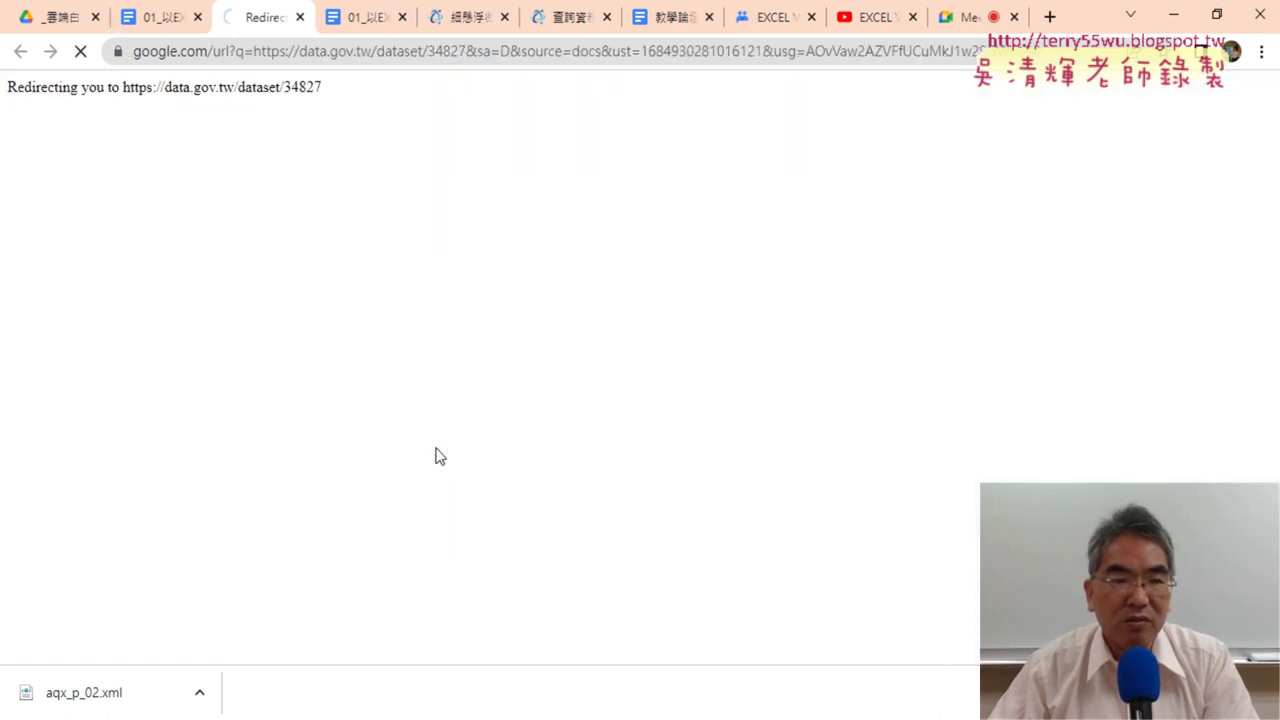
scroll(437, 450, down, 3)
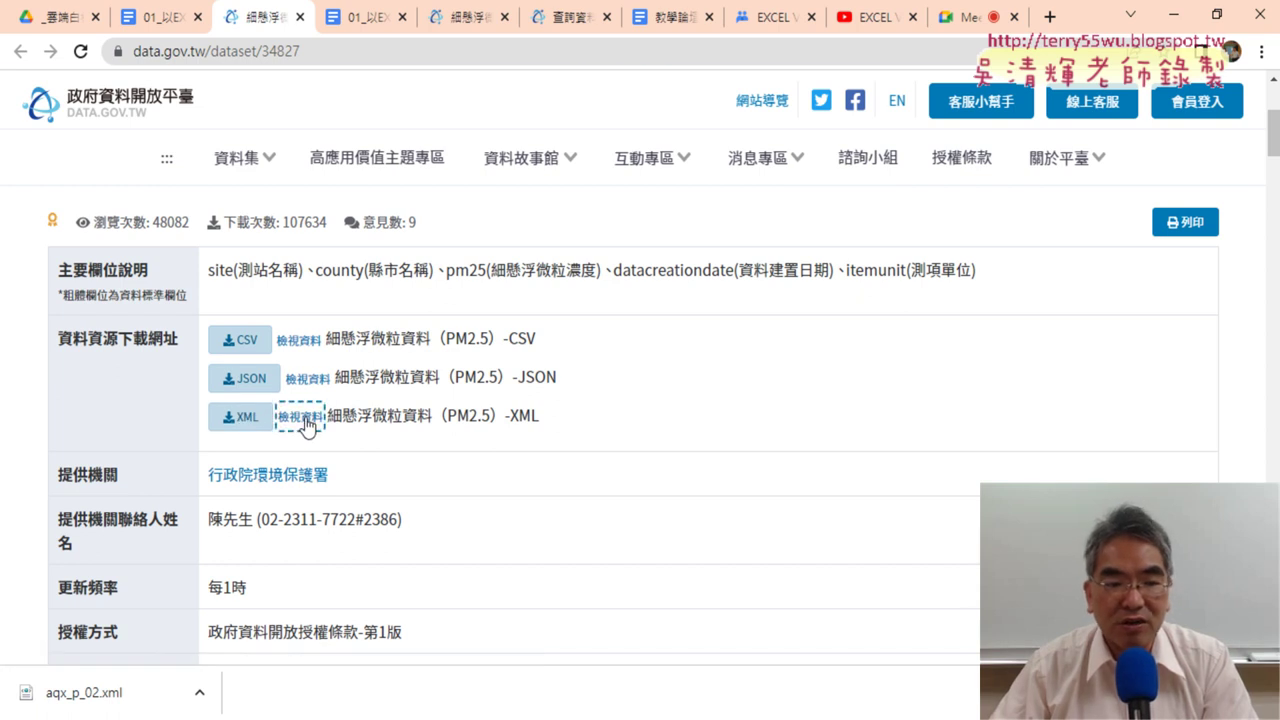
click(303, 420)
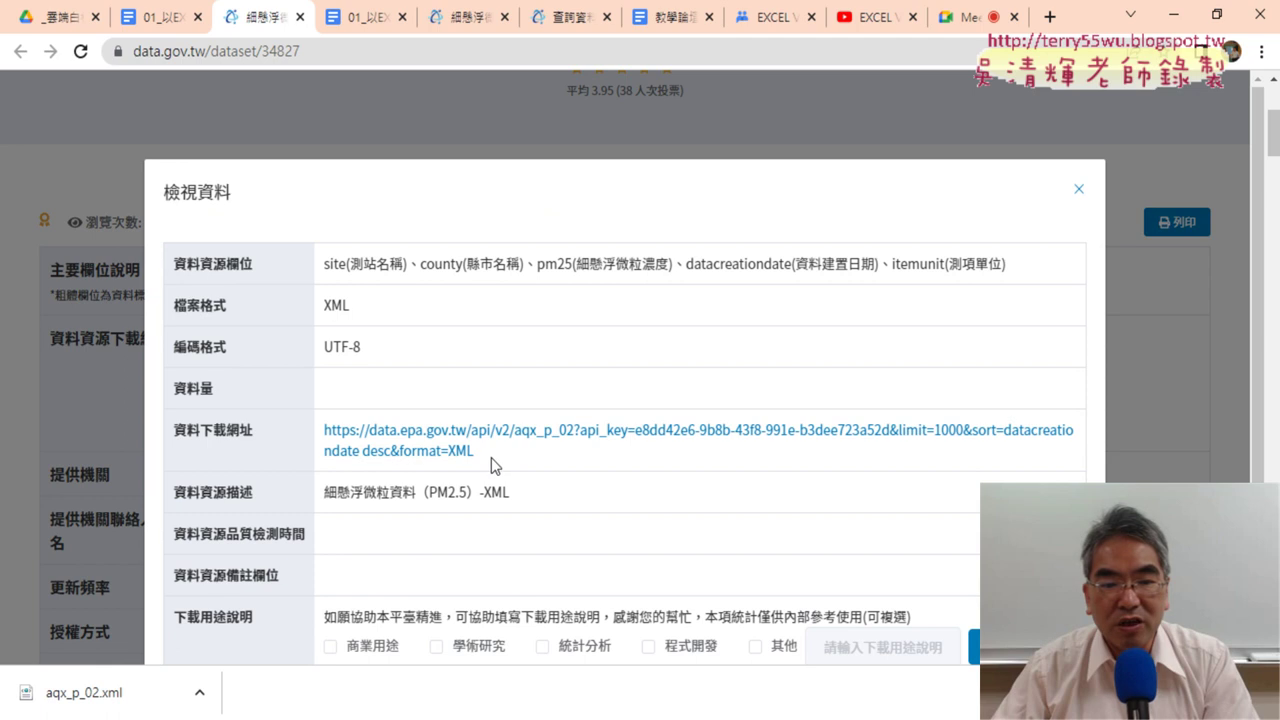
drag(490, 455, 449, 457)
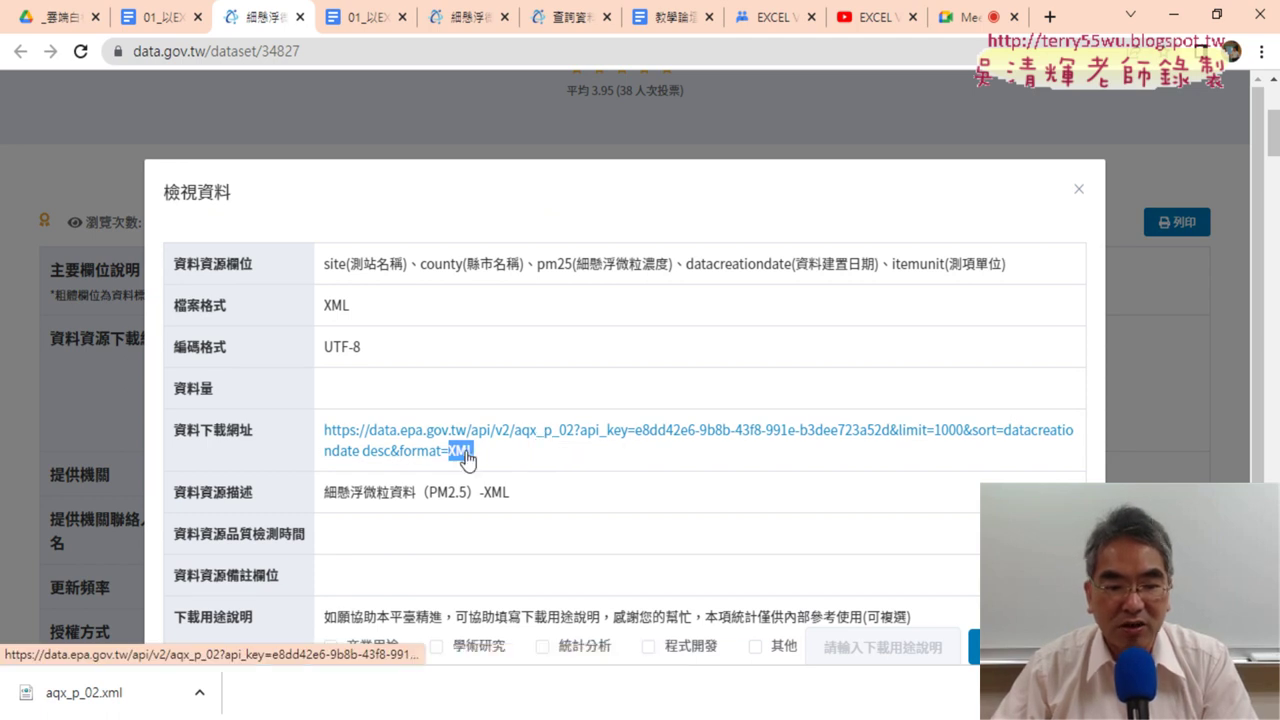
click(200, 692)
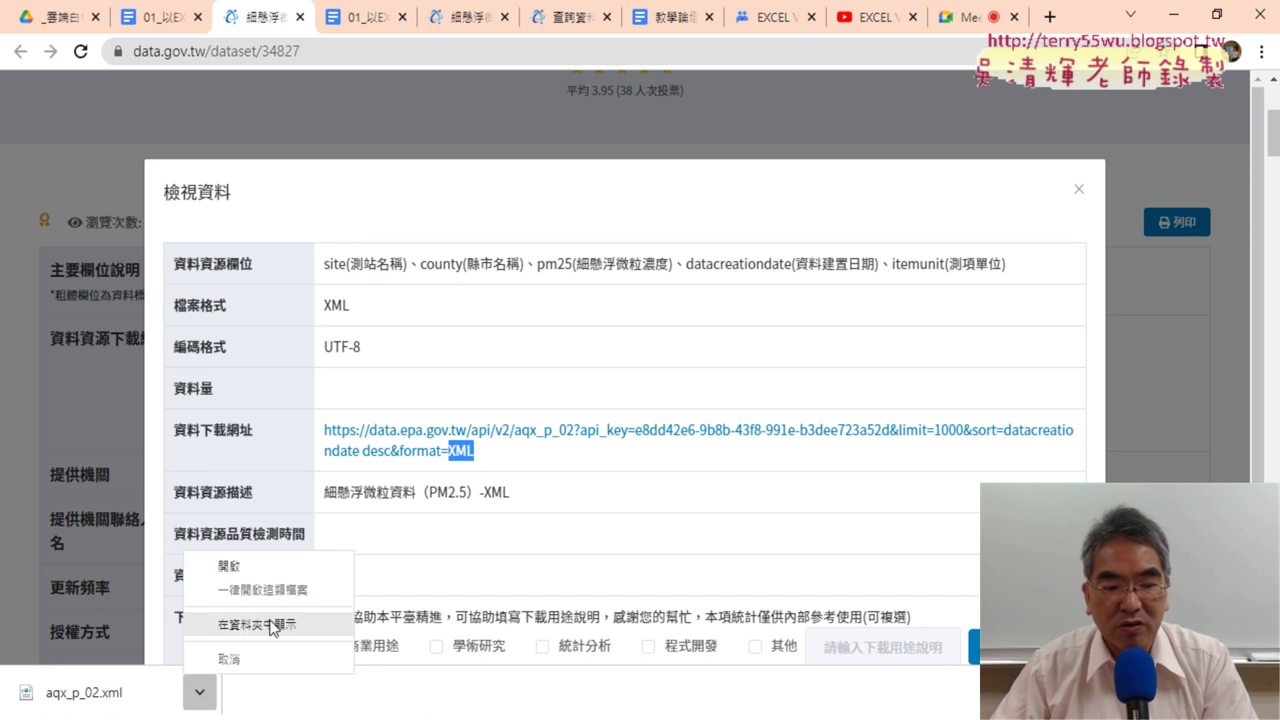
click(270, 624)
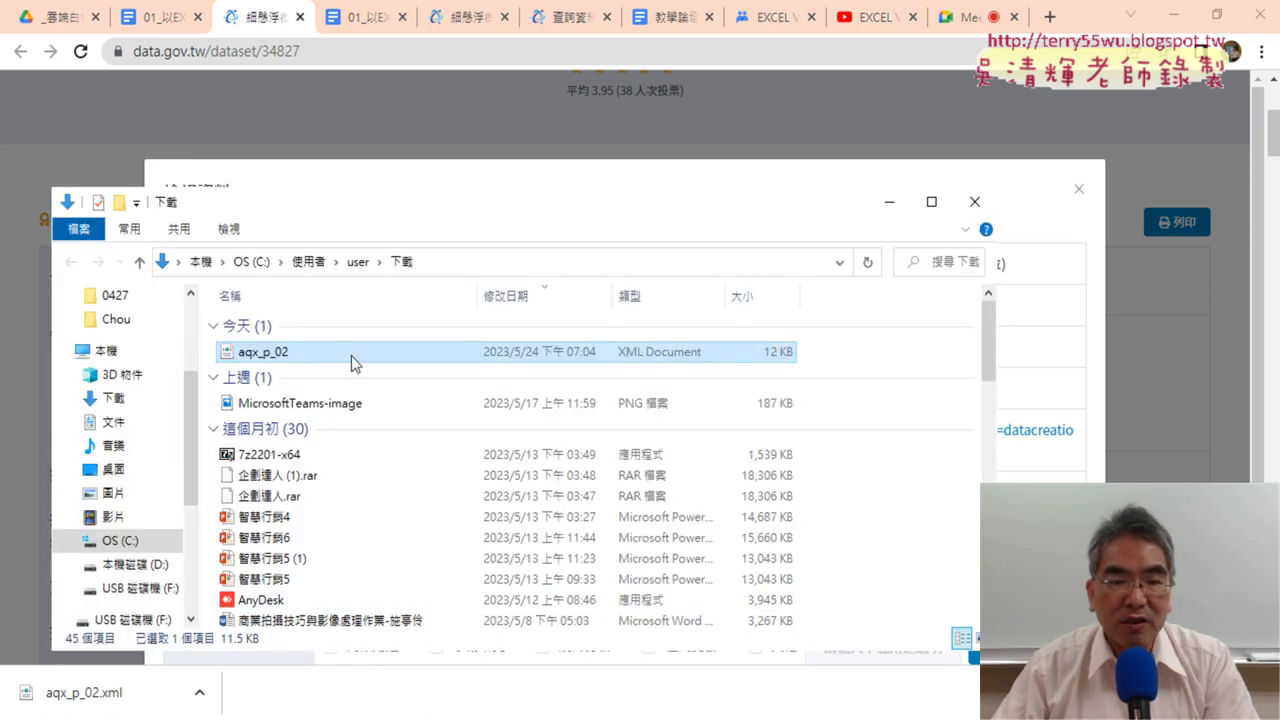
mouse_move(263, 352)
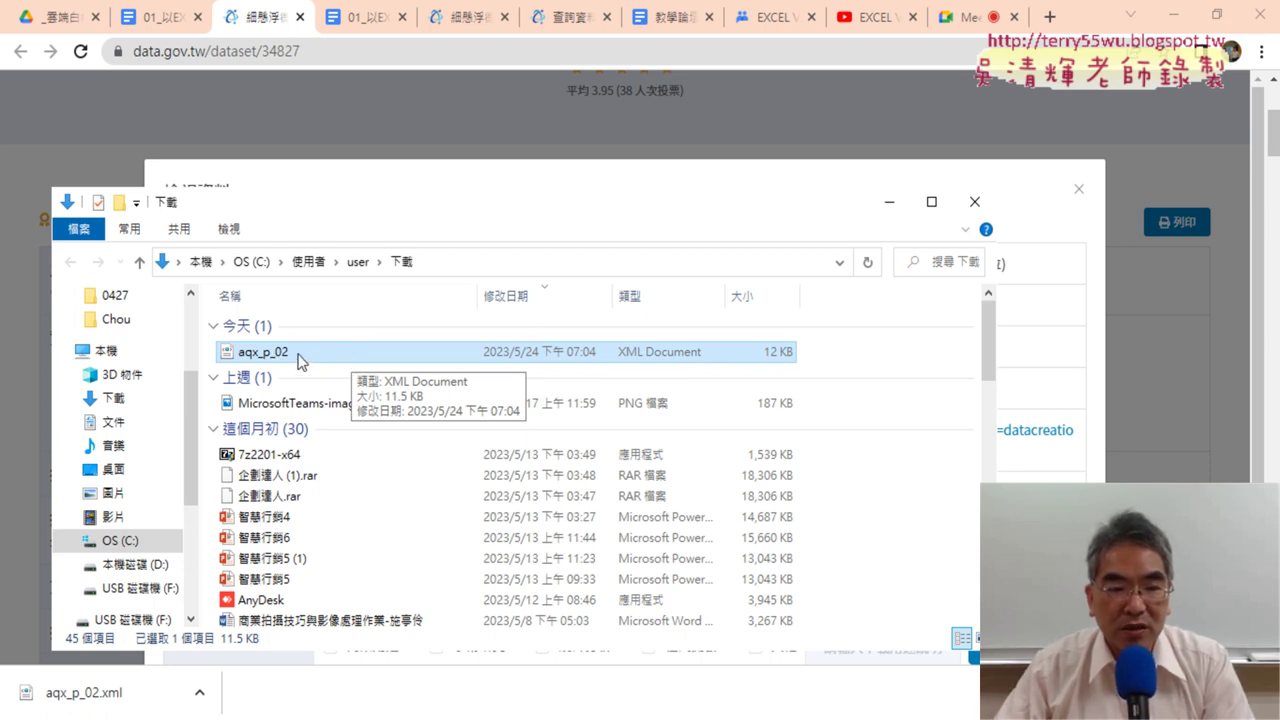
- Drag aqx_p_02 from the Downloads folder into Chrome to view its SITE, COUNTY, PM25 tree
mouse_move(300, 355)
mouse_down()
mouse_move(1048, 30)
mouse_move(780, 134)
mouse_up()
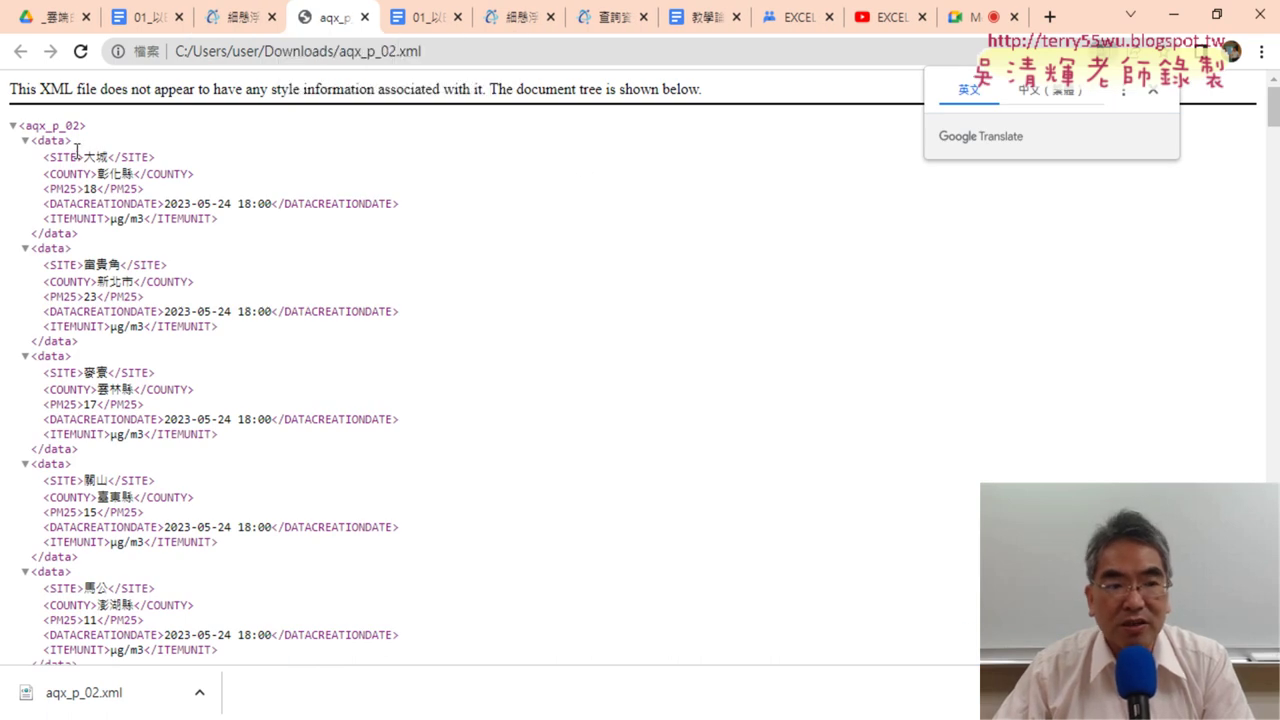
click(13, 127)
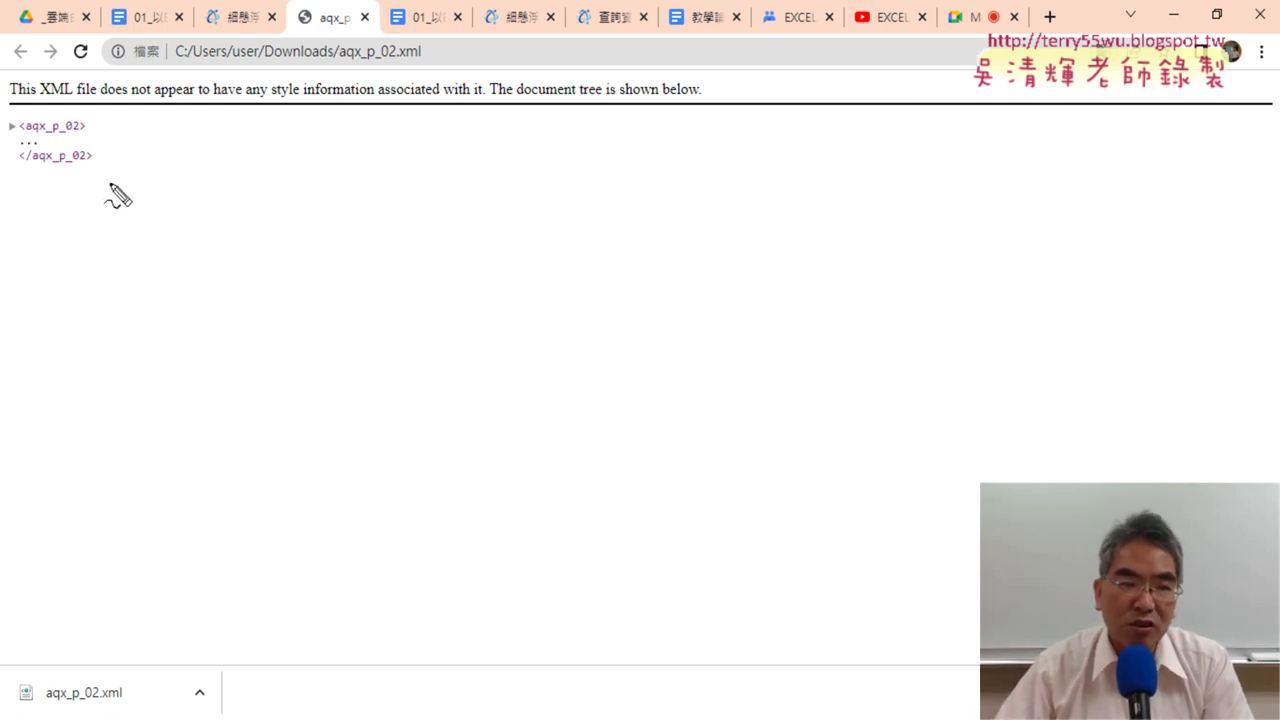
drag(88, 181, 86, 180)
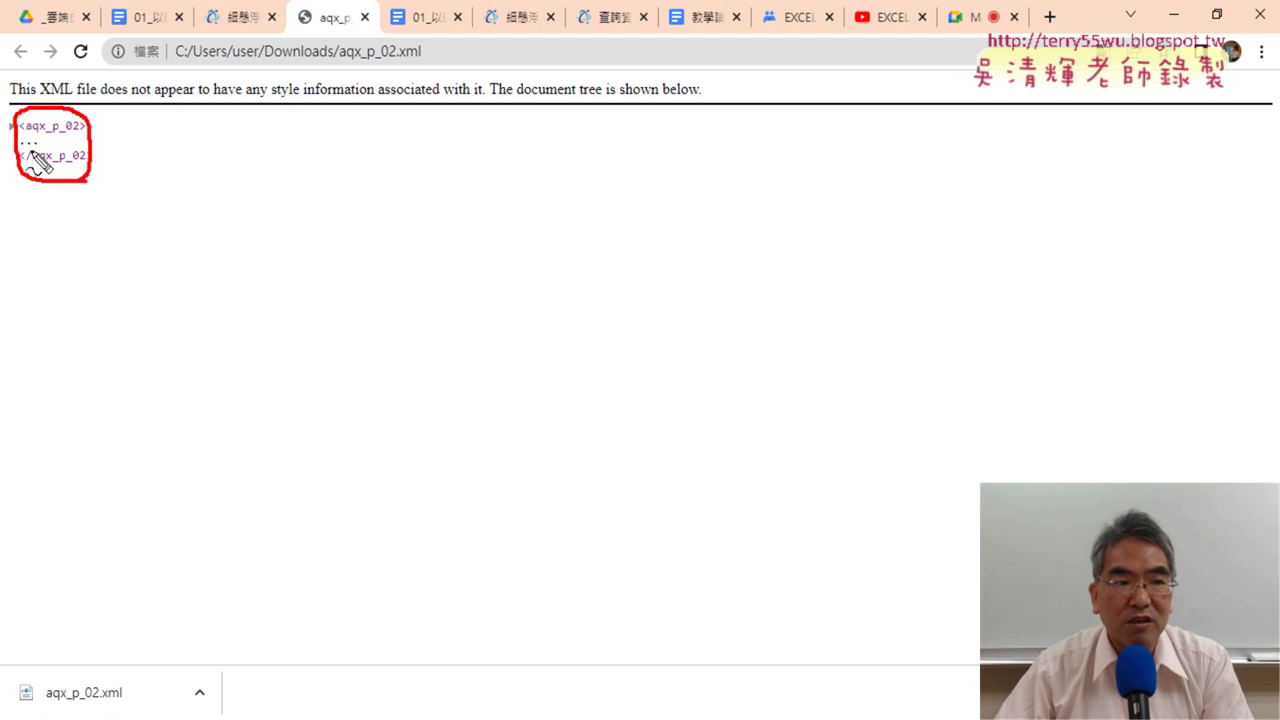
drag(17, 134, 15, 132)
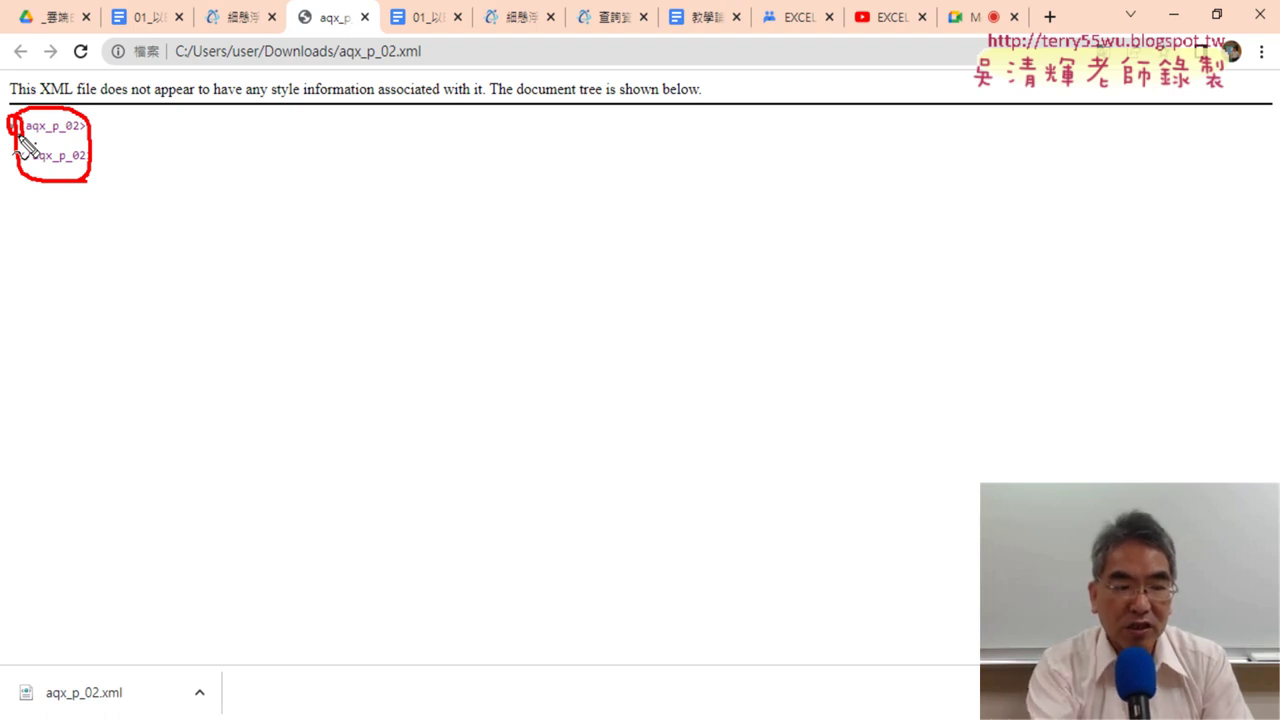
key(Escape)
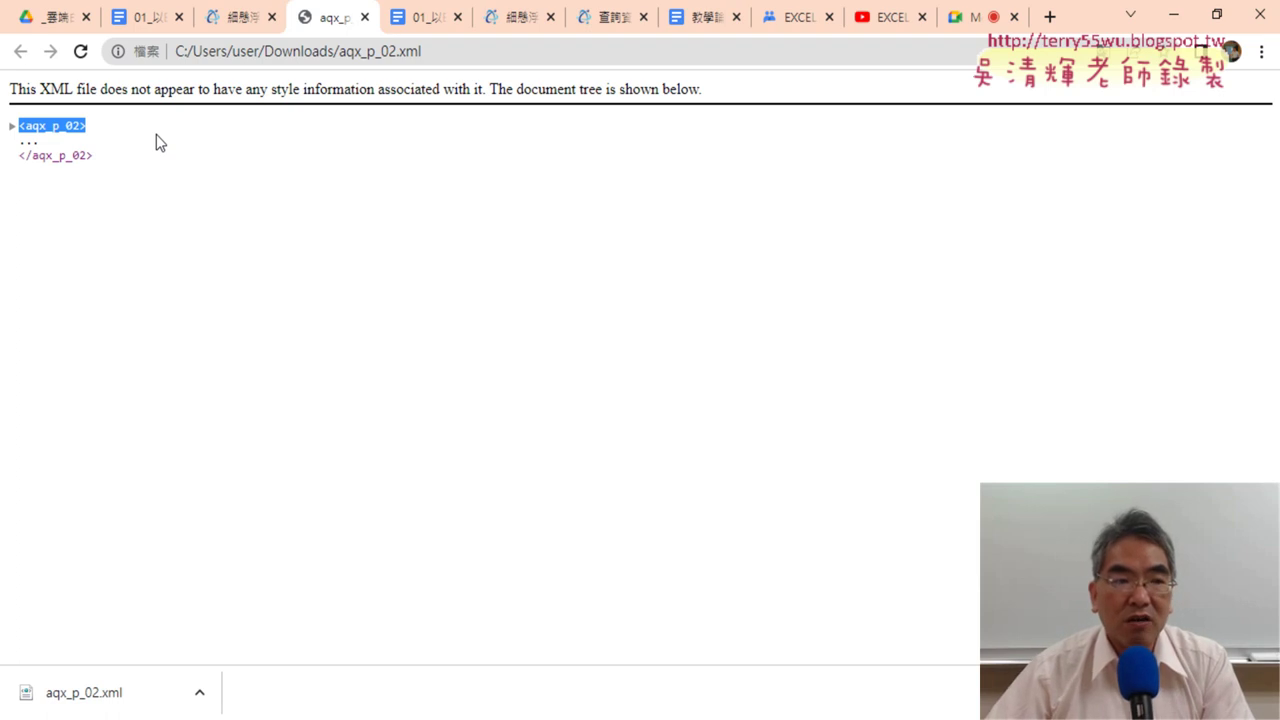
click(28, 158)
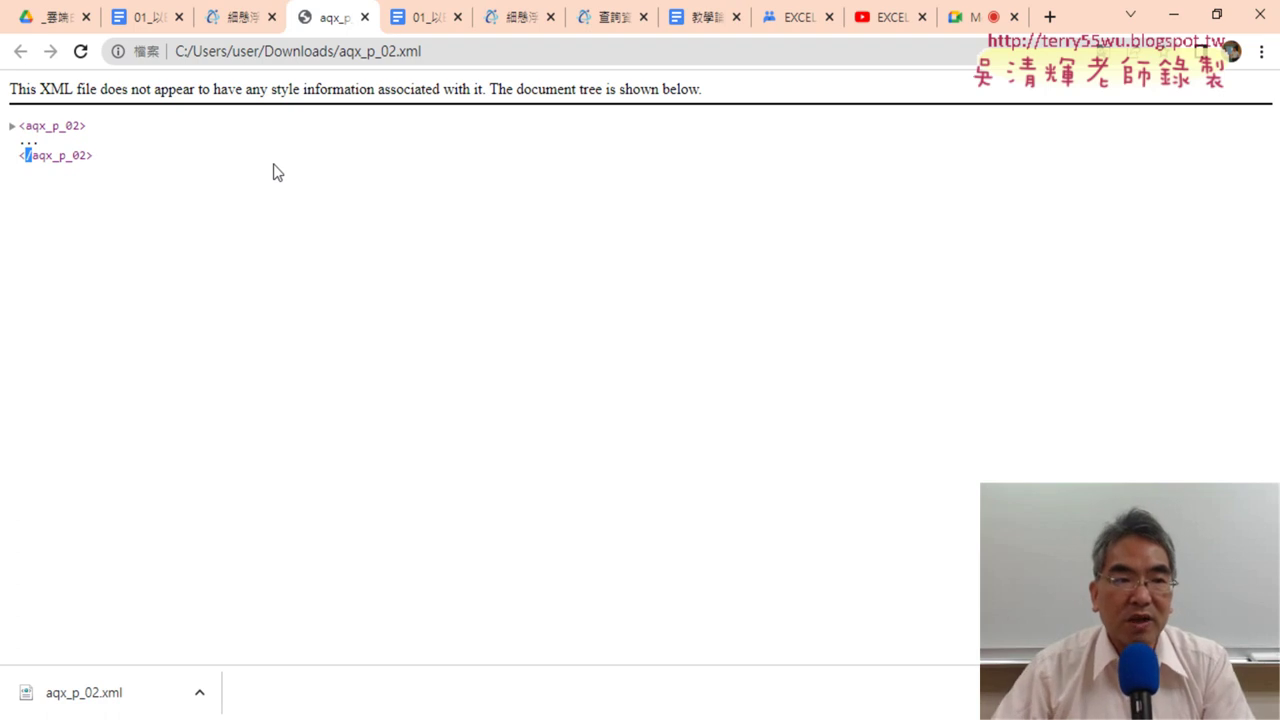
click(12, 127)
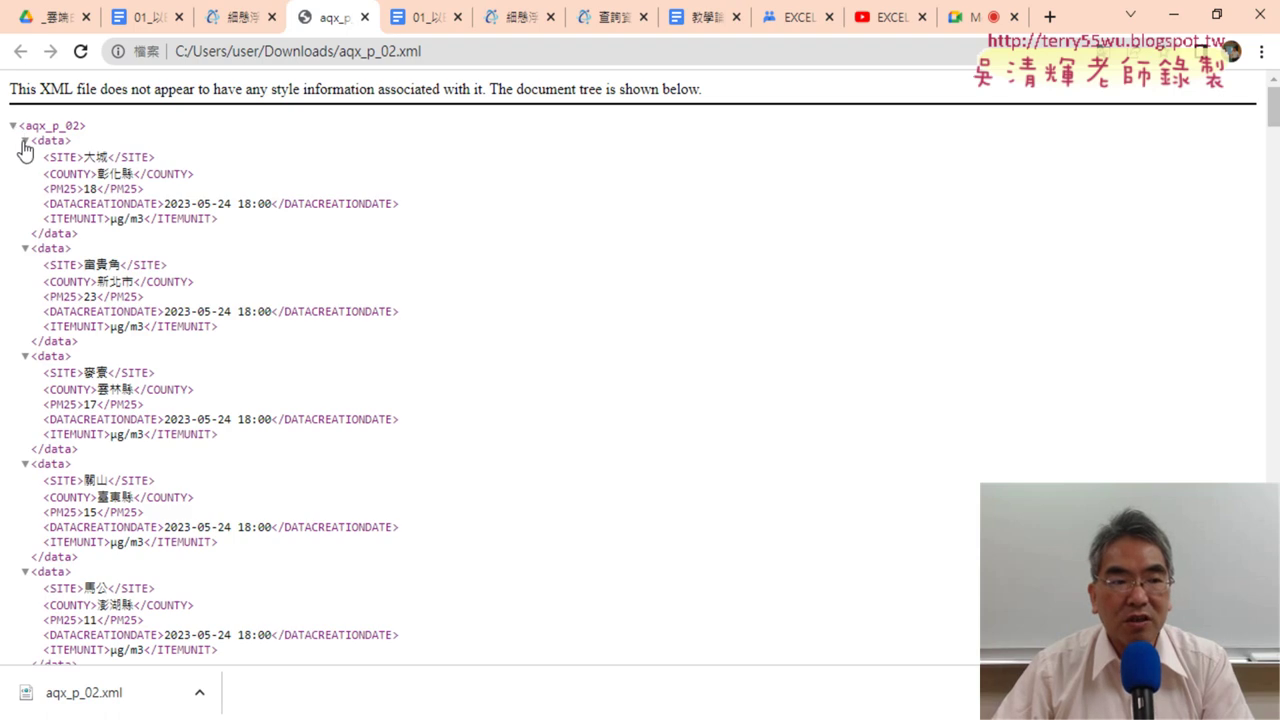
click(13, 127)
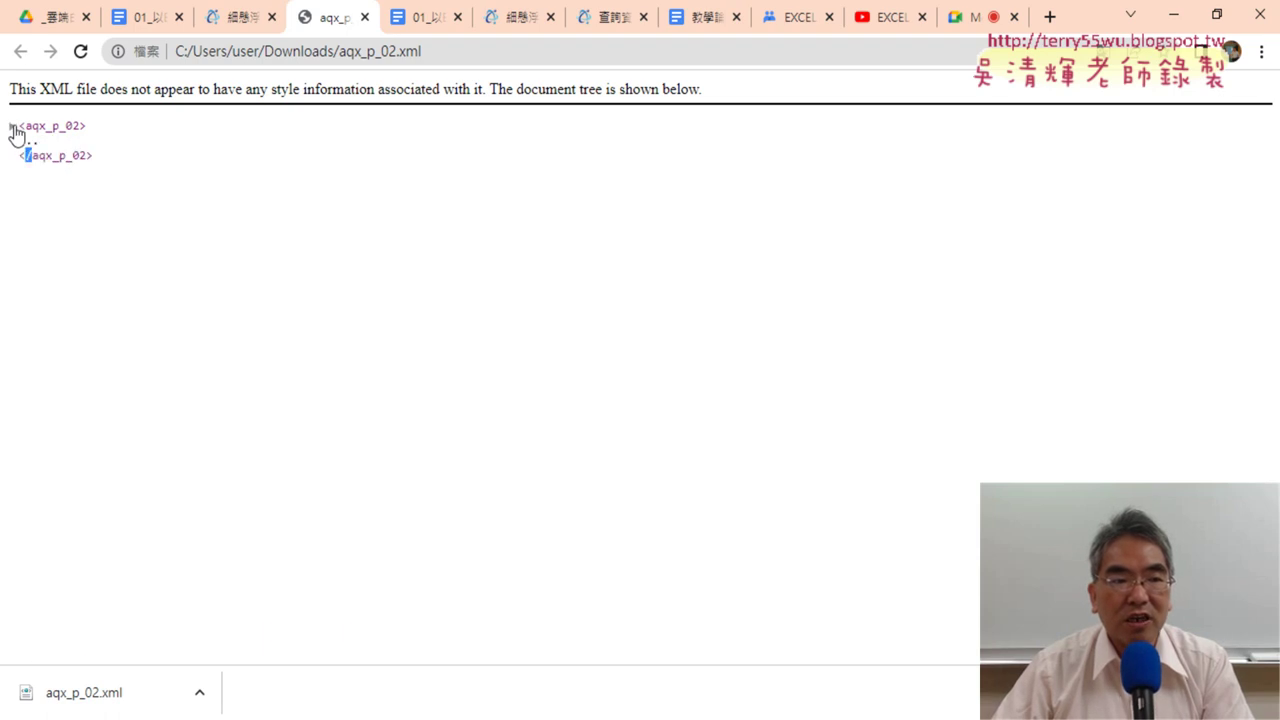
click(13, 127)
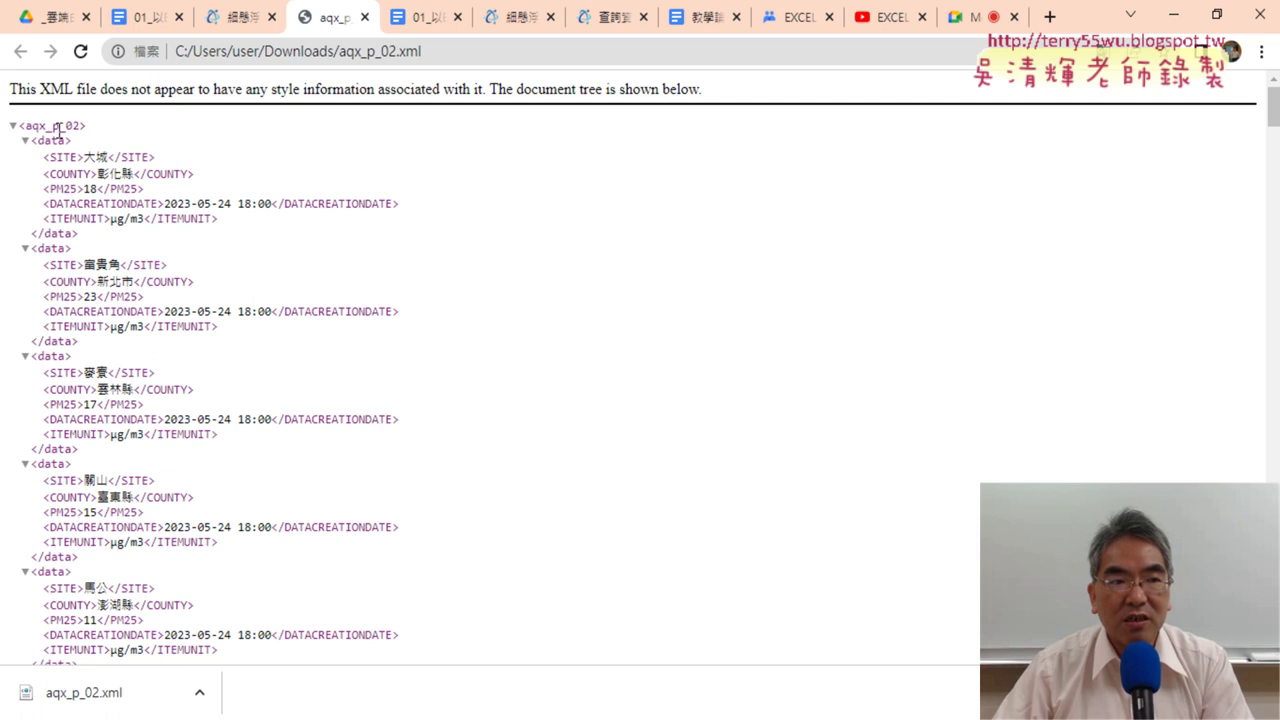
- Highlight the <aqx_p_02> root and first record's SITE tags, then close the aqx_p_02.xml tab
mouse_move(20, 124)
mouse_down()
mouse_move(88, 131)
mouse_move(49, 143)
mouse_move(160, 164)
mouse_up()
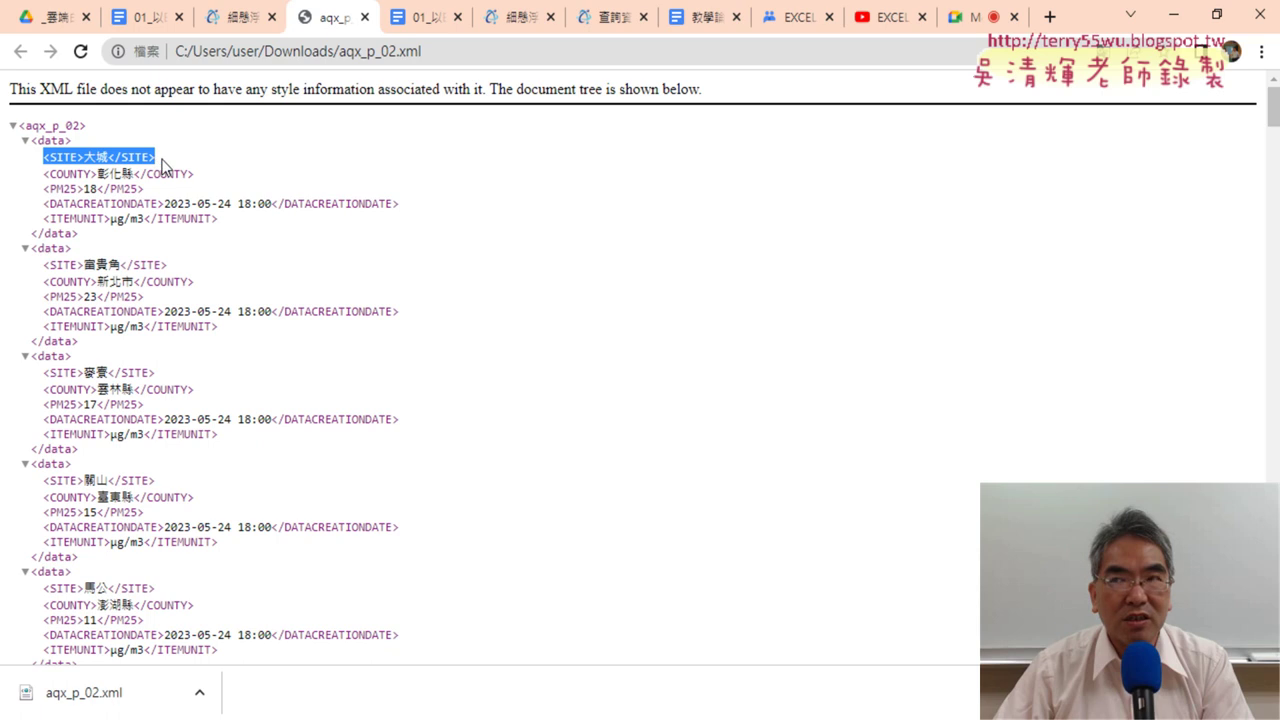
click(25, 141)
click(25, 141)
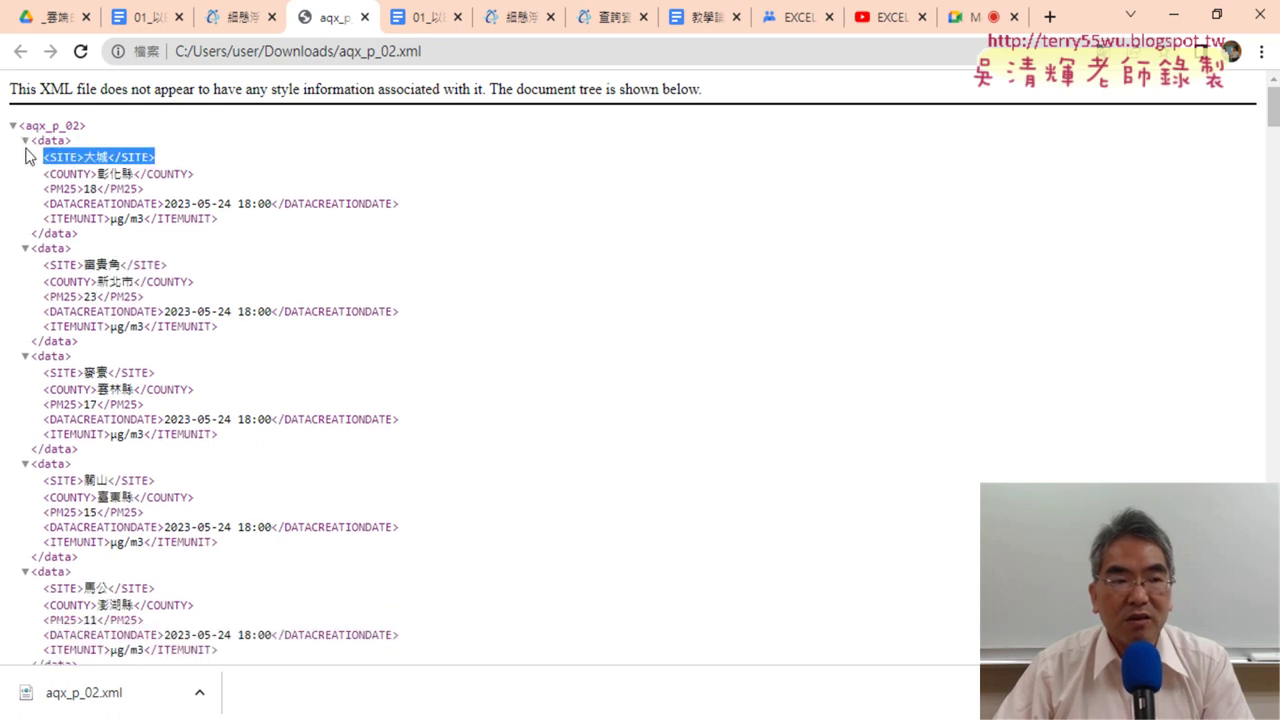
click(57, 157)
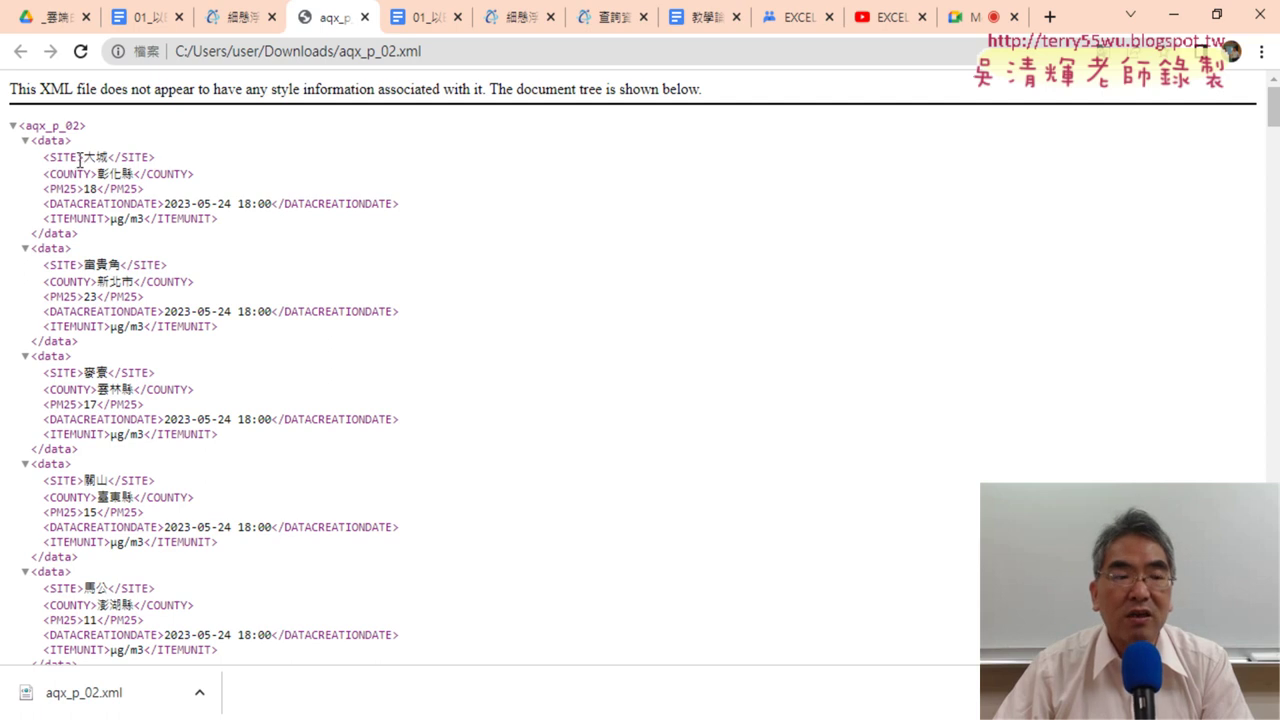
drag(84, 158, 52, 158)
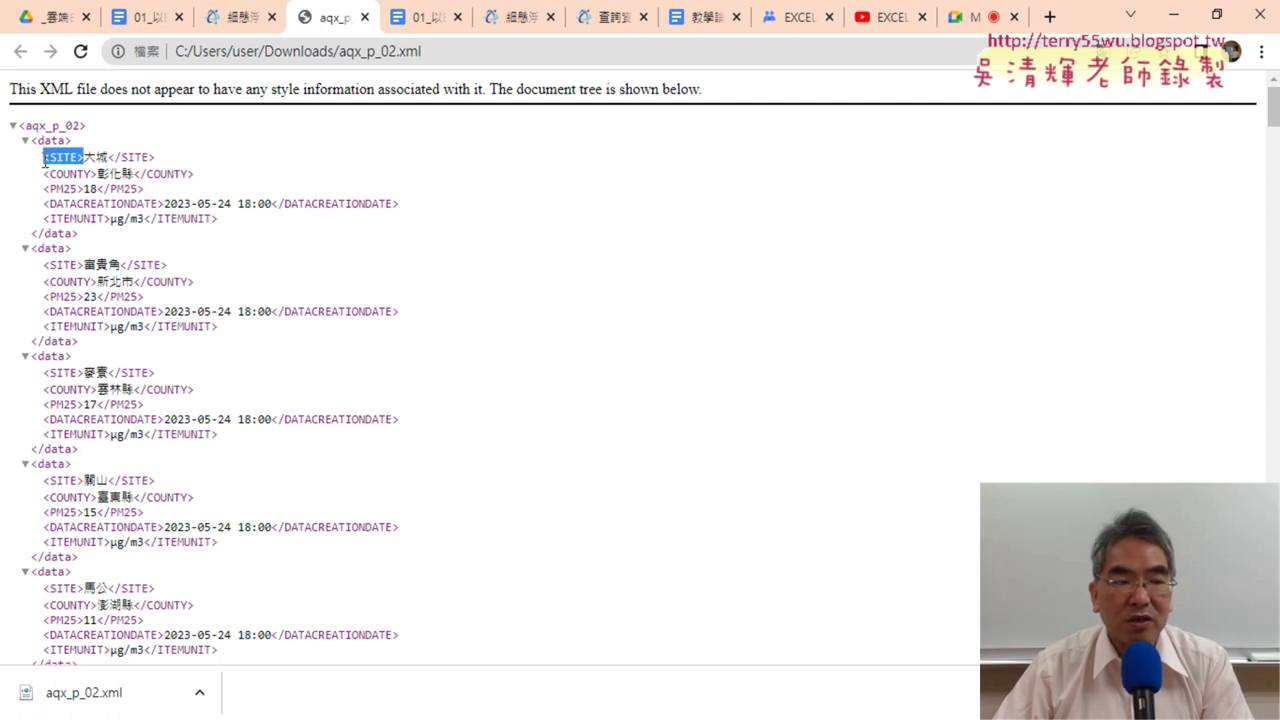
drag(156, 158, 115, 158)
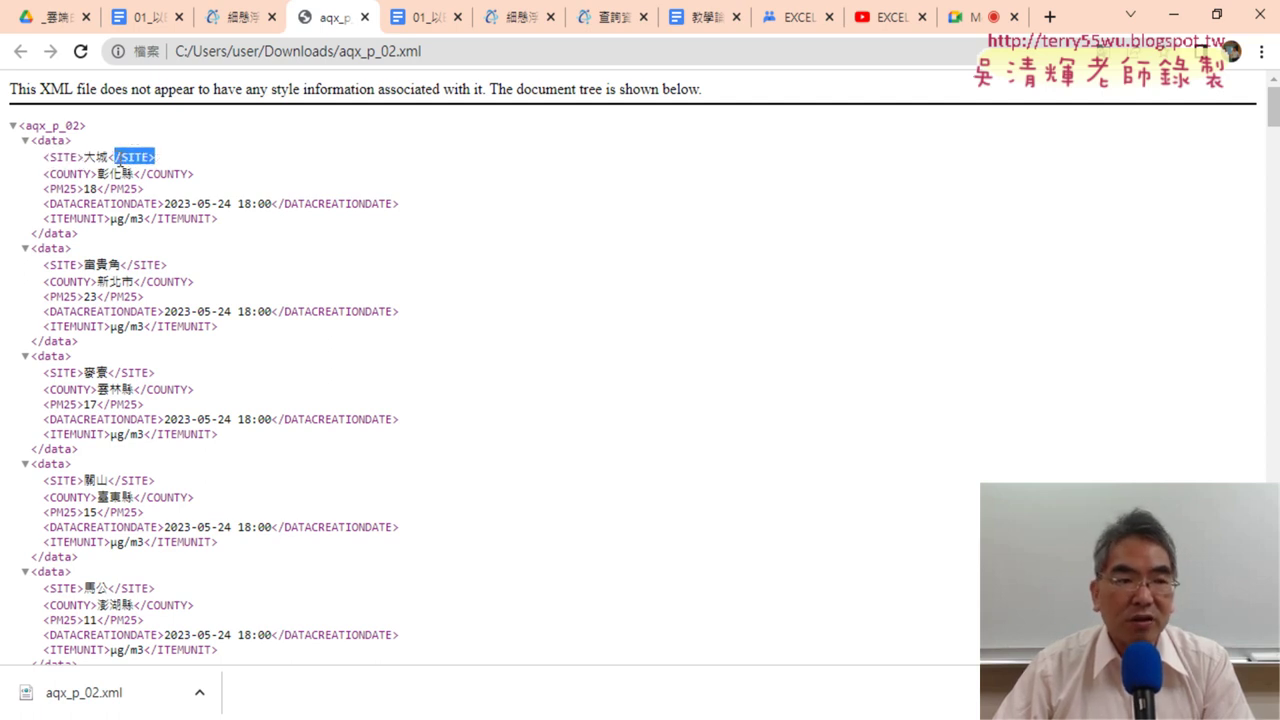
click(88, 158)
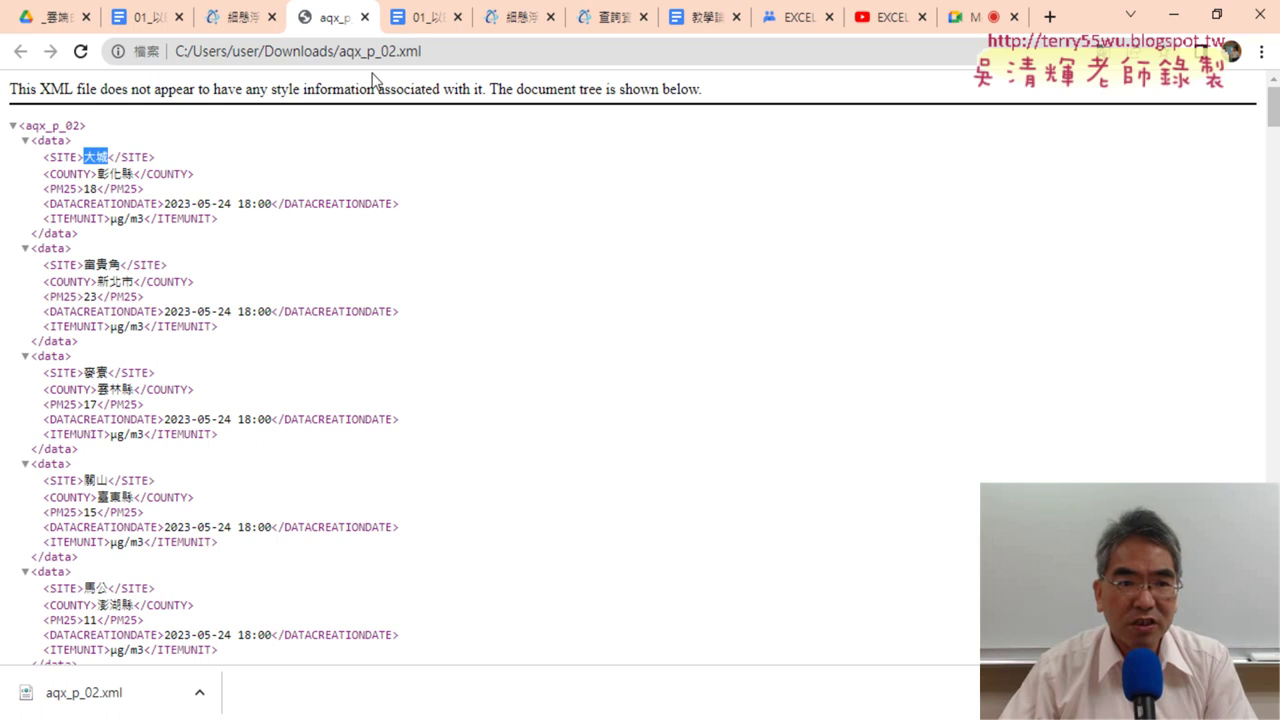
click(425, 52)
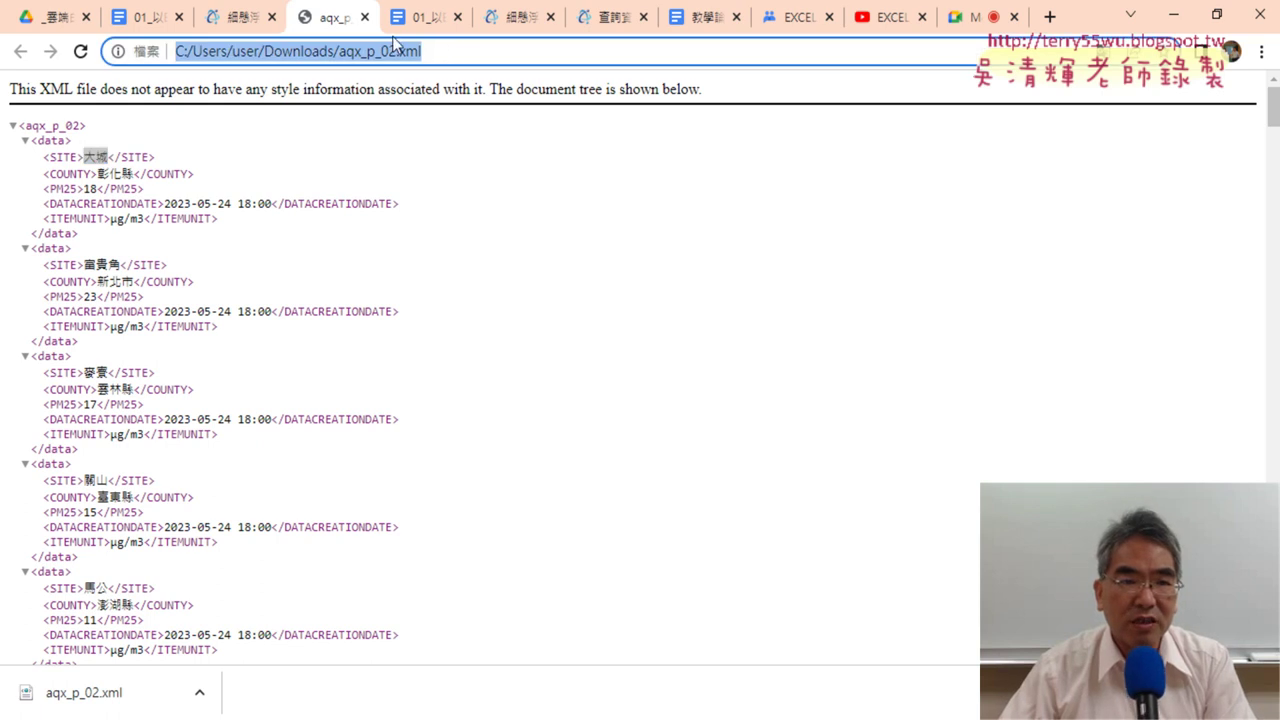
click(365, 17)
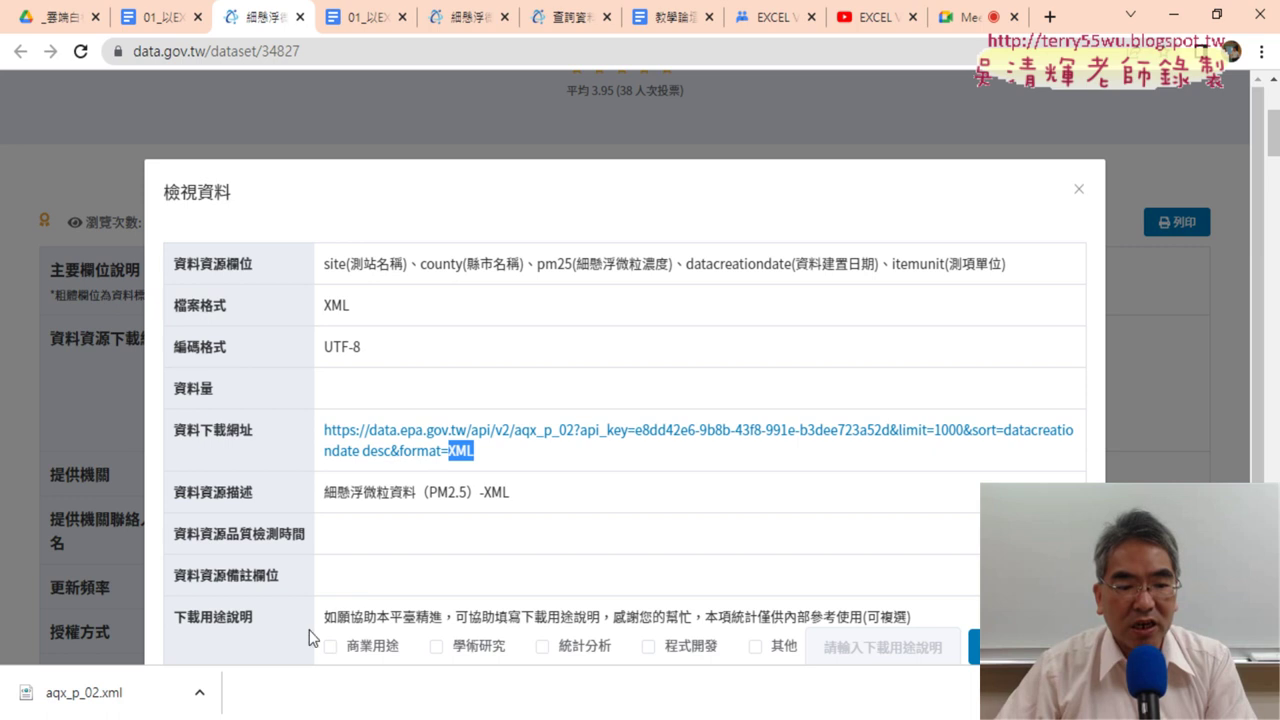
- Show aqx_p_02 in the Downloads folder and circle its file name and the C:\Users\user\Downloads path
click(199, 692)
click(264, 625)
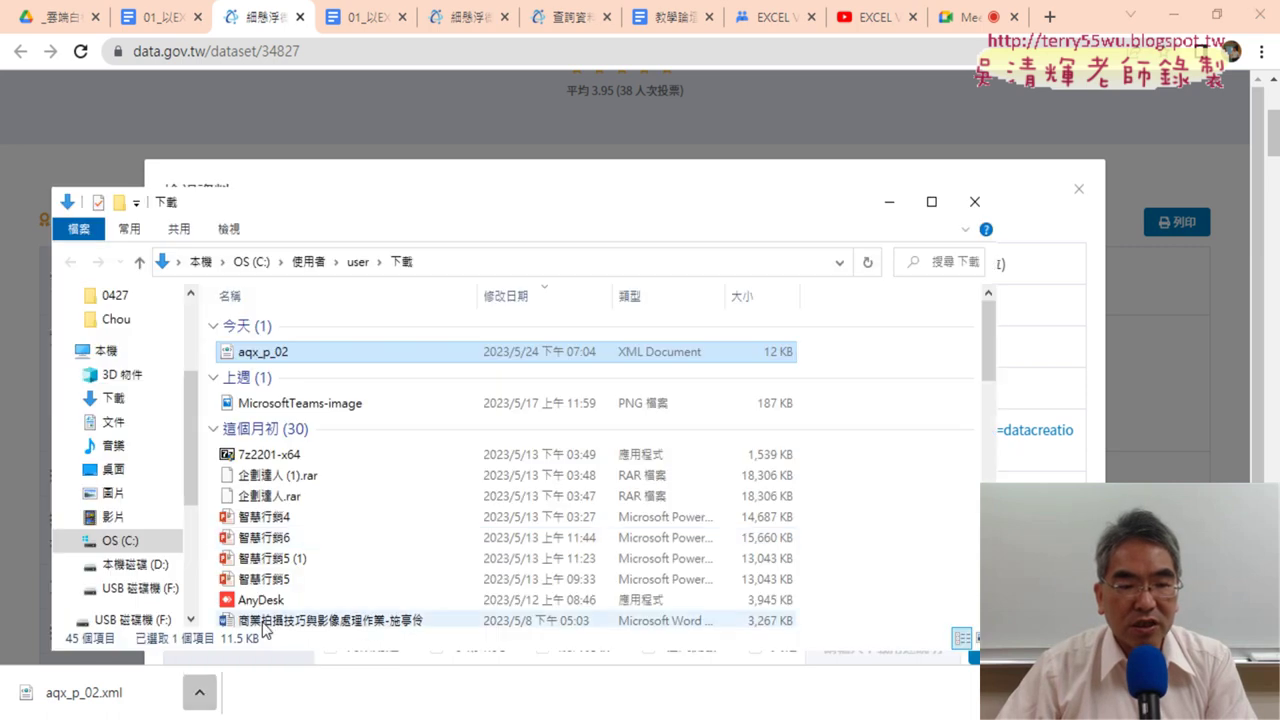
click(441, 266)
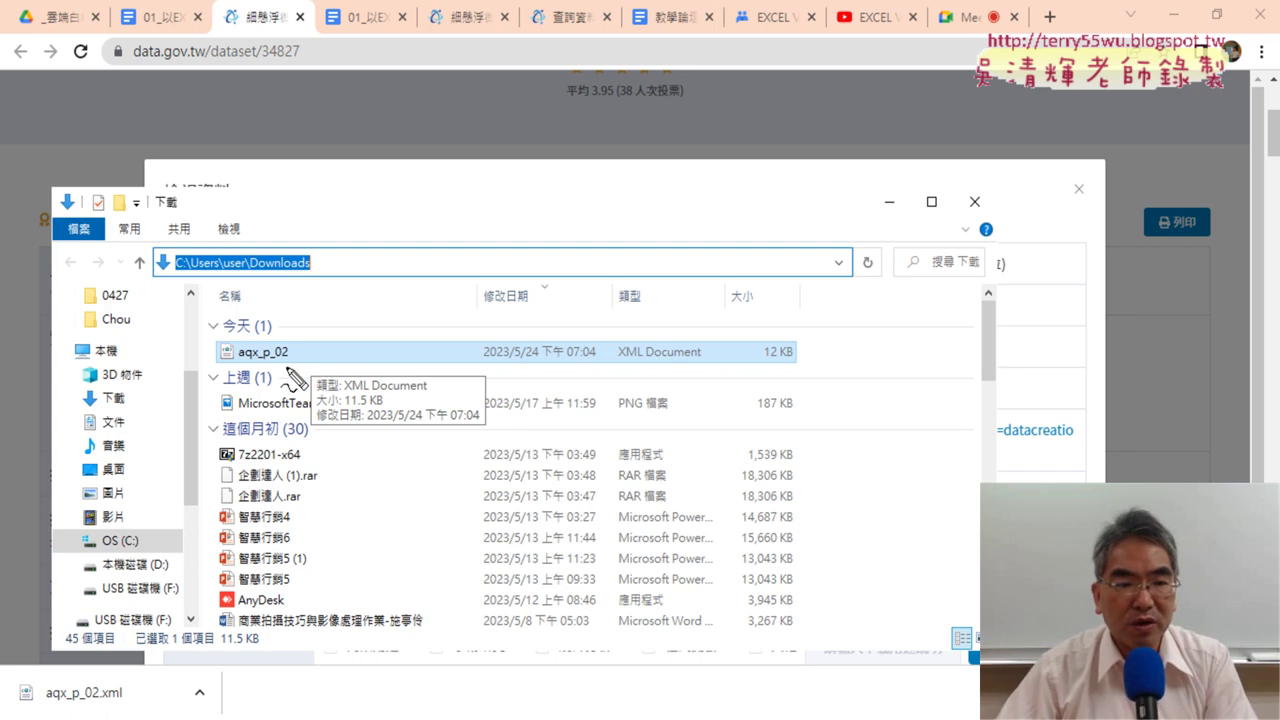
drag(300, 368, 290, 366)
drag(297, 297, 296, 306)
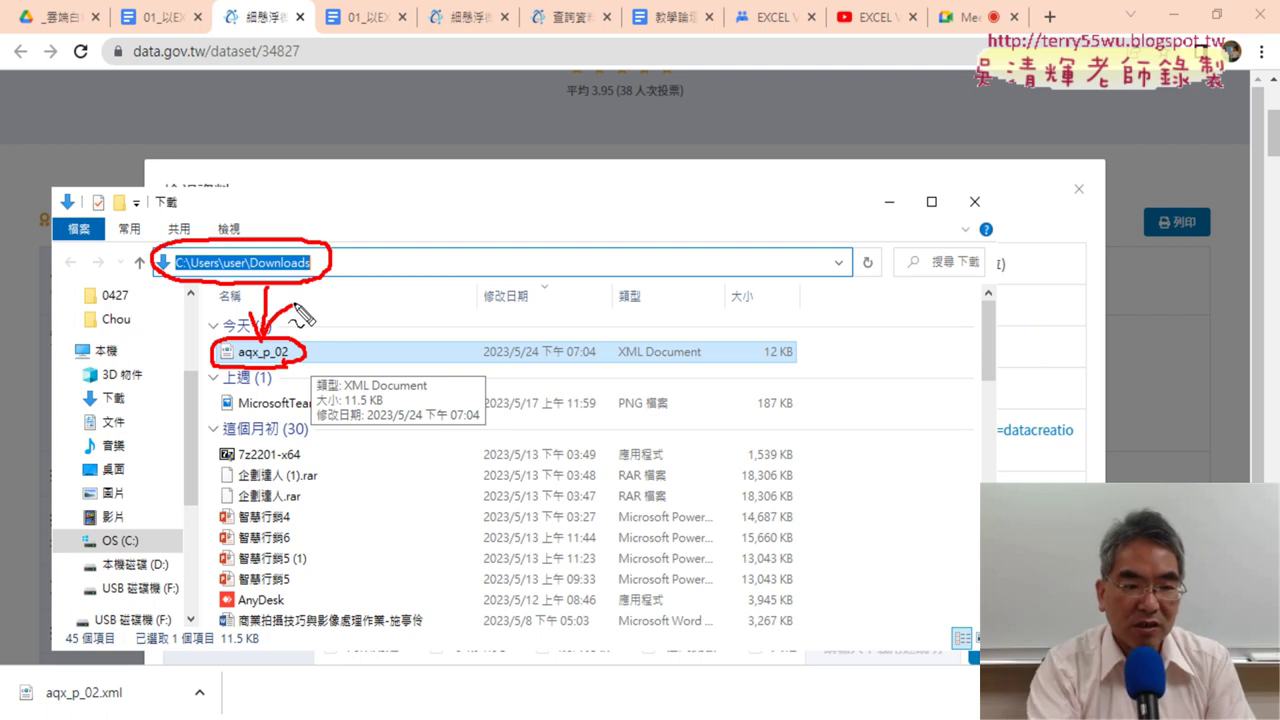
key(Escape)
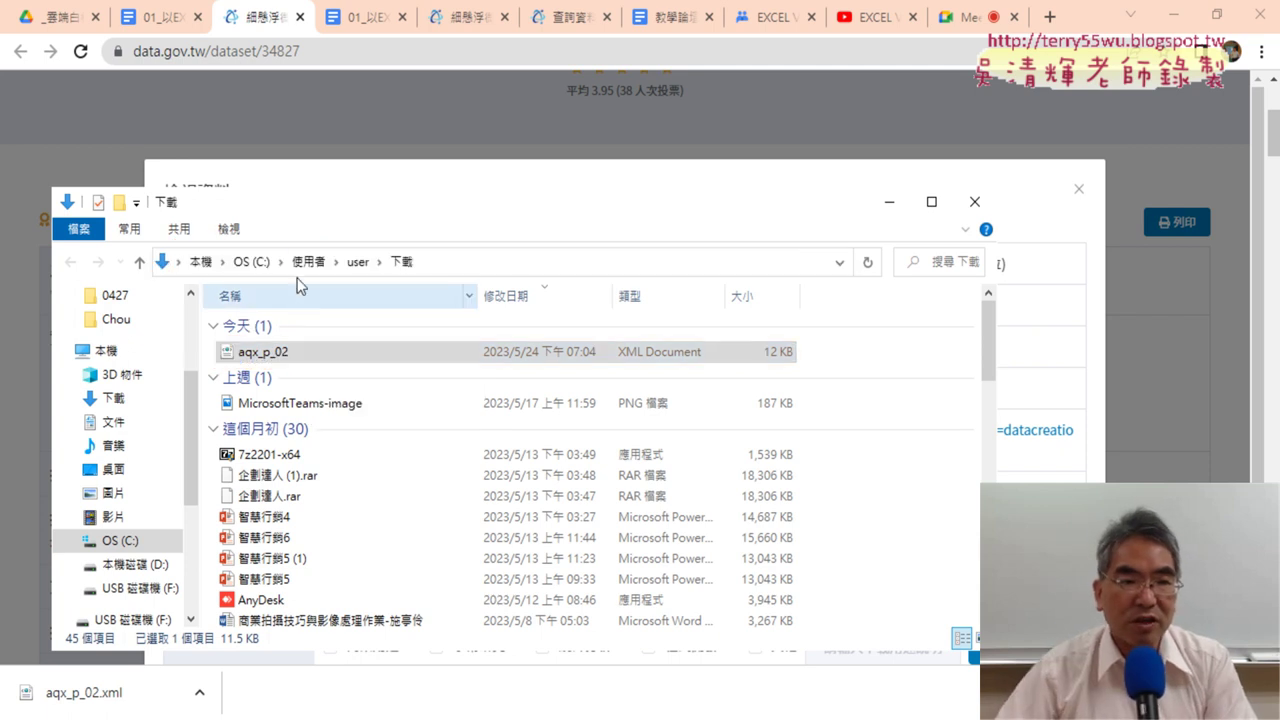
- Return to the Google Docs lesson and scroll to 步驟一：用資料-->取得資料-->從XML
click(160, 17)
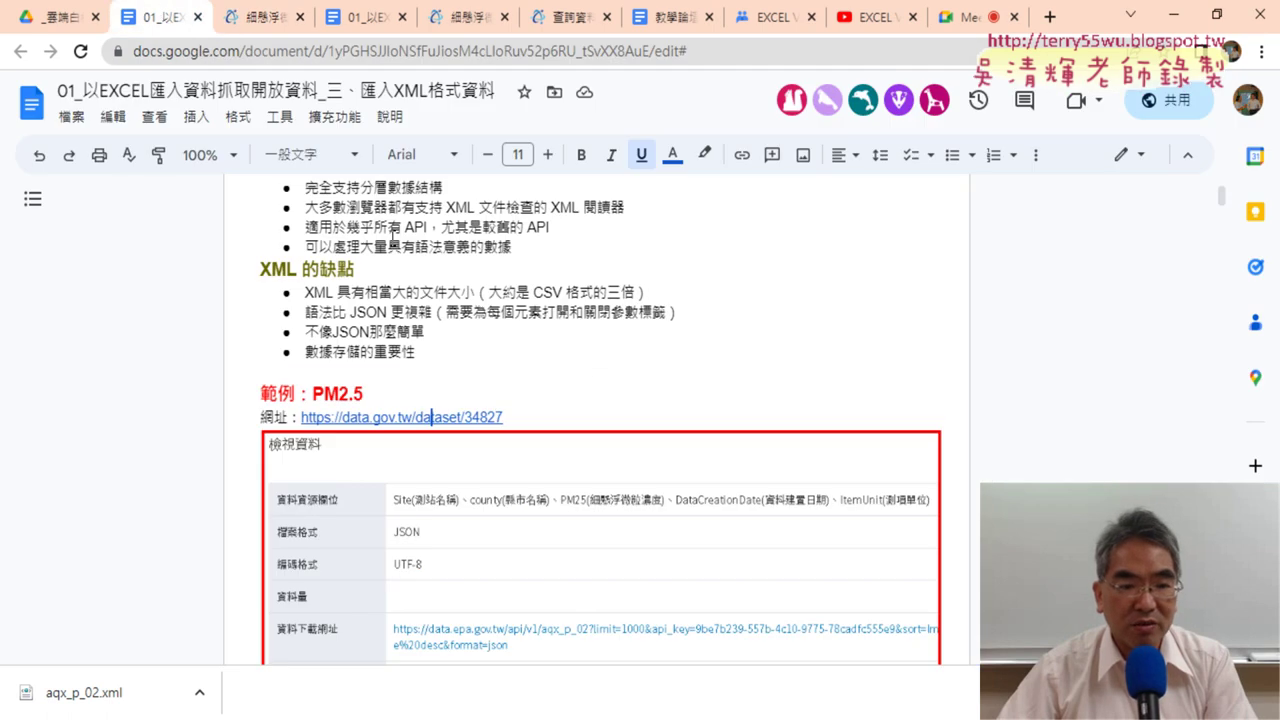
scroll(590, 385, down, 4)
scroll(590, 385, down, 4)
scroll(585, 380, down, 4)
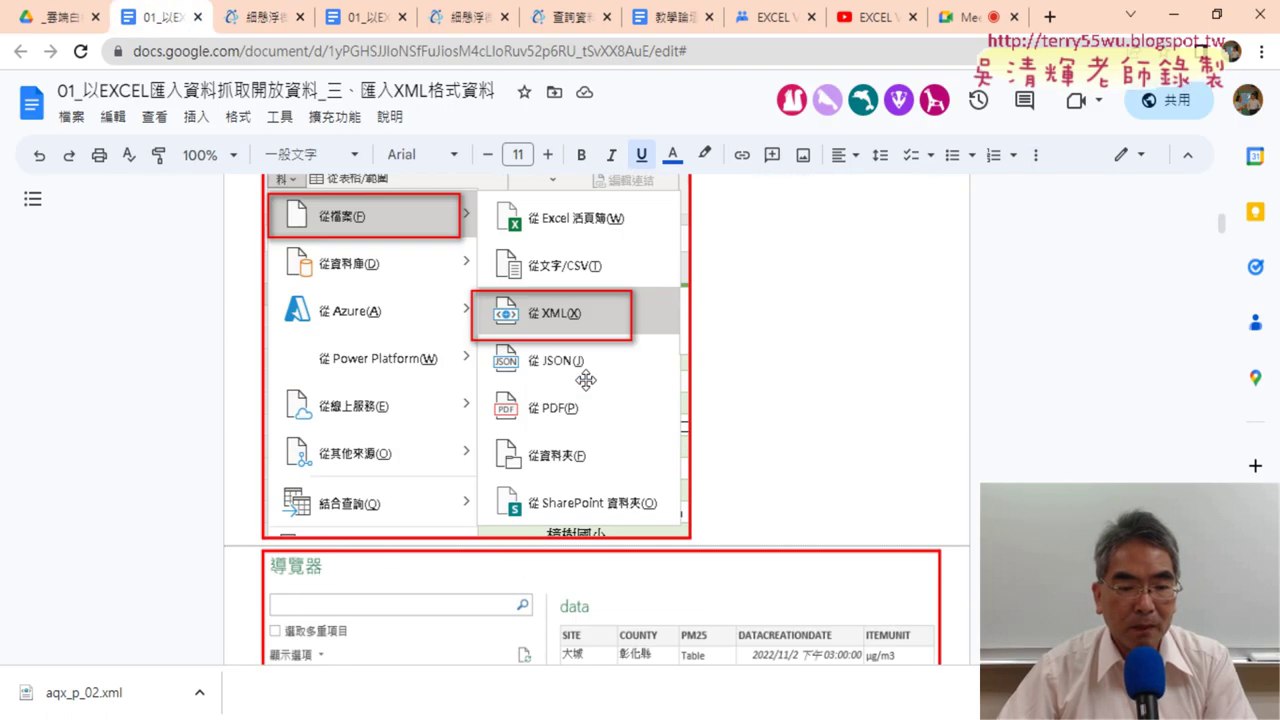
scroll(585, 380, down, 3)
scroll(585, 380, down, 3)
scroll(585, 380, down, 3)
scroll(585, 380, down, 3)
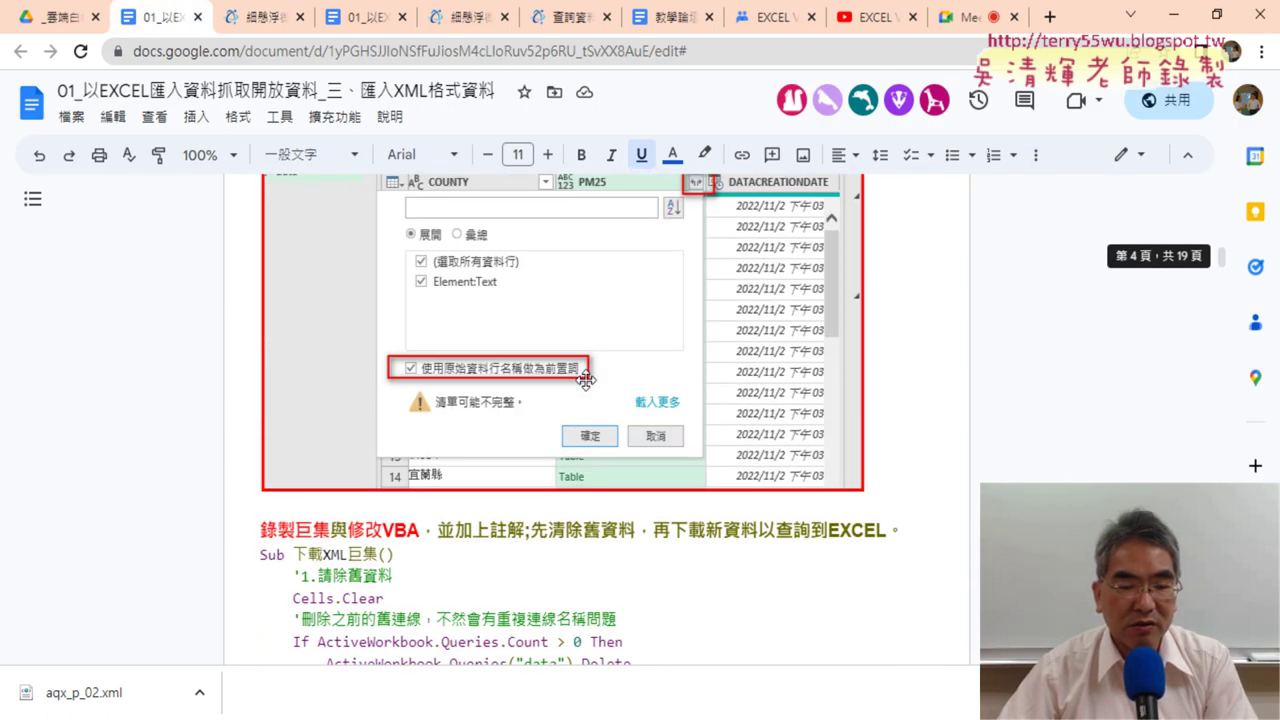
scroll(585, 380, down, 3)
scroll(587, 380, up, 1)
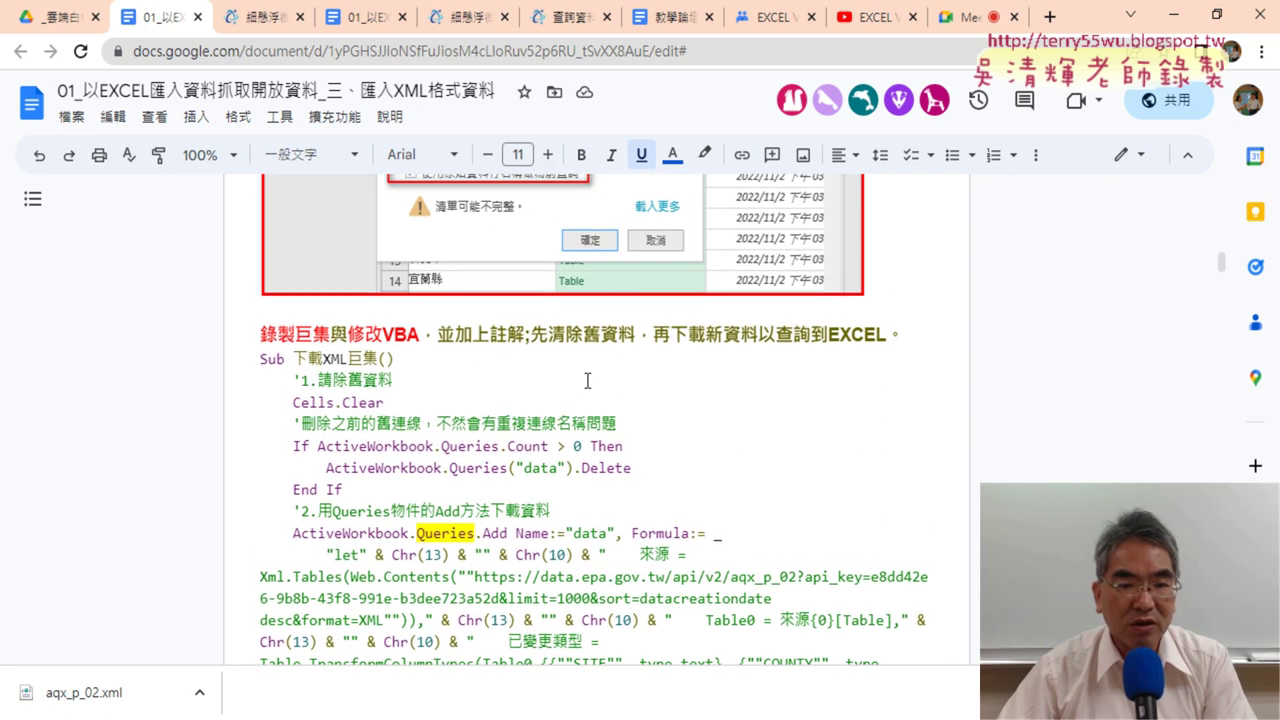
scroll(587, 380, up, 1)
scroll(587, 380, up, 3)
scroll(586, 380, up, 1)
scroll(585, 380, up, 1)
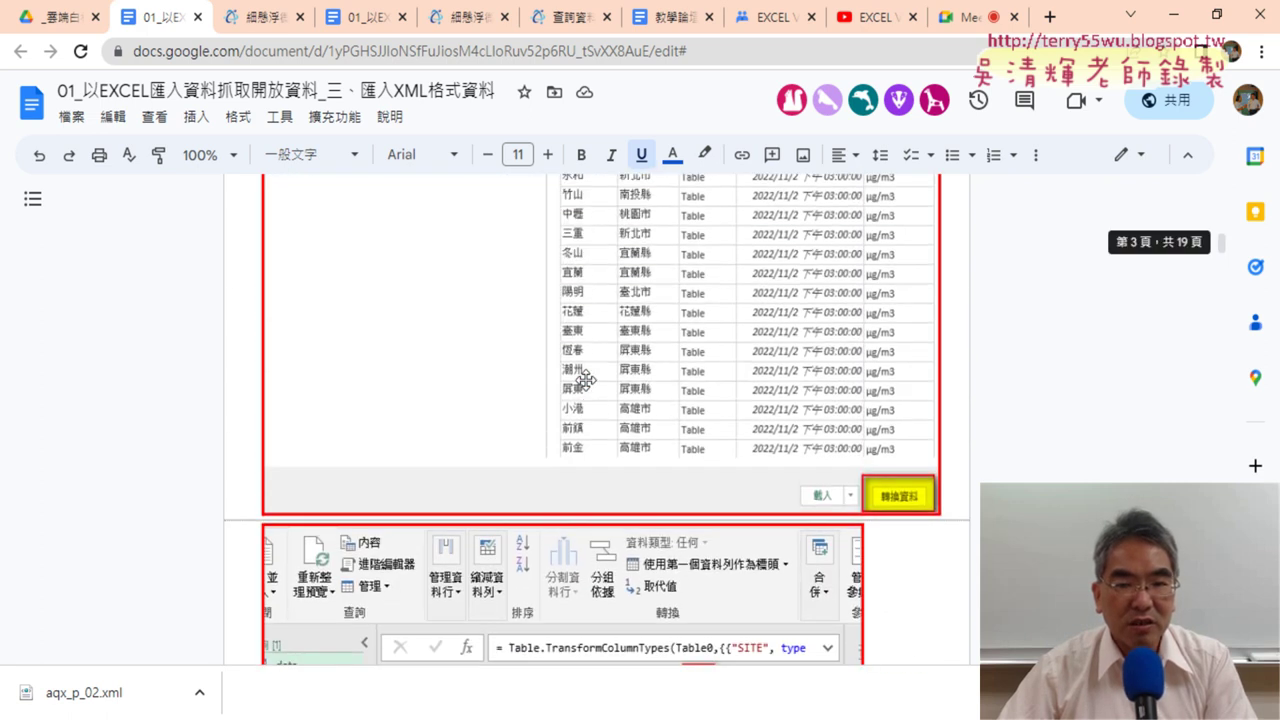
scroll(585, 380, up, 3)
scroll(585, 380, up, 1)
scroll(585, 380, up, 1)
scroll(585, 380, up, 2)
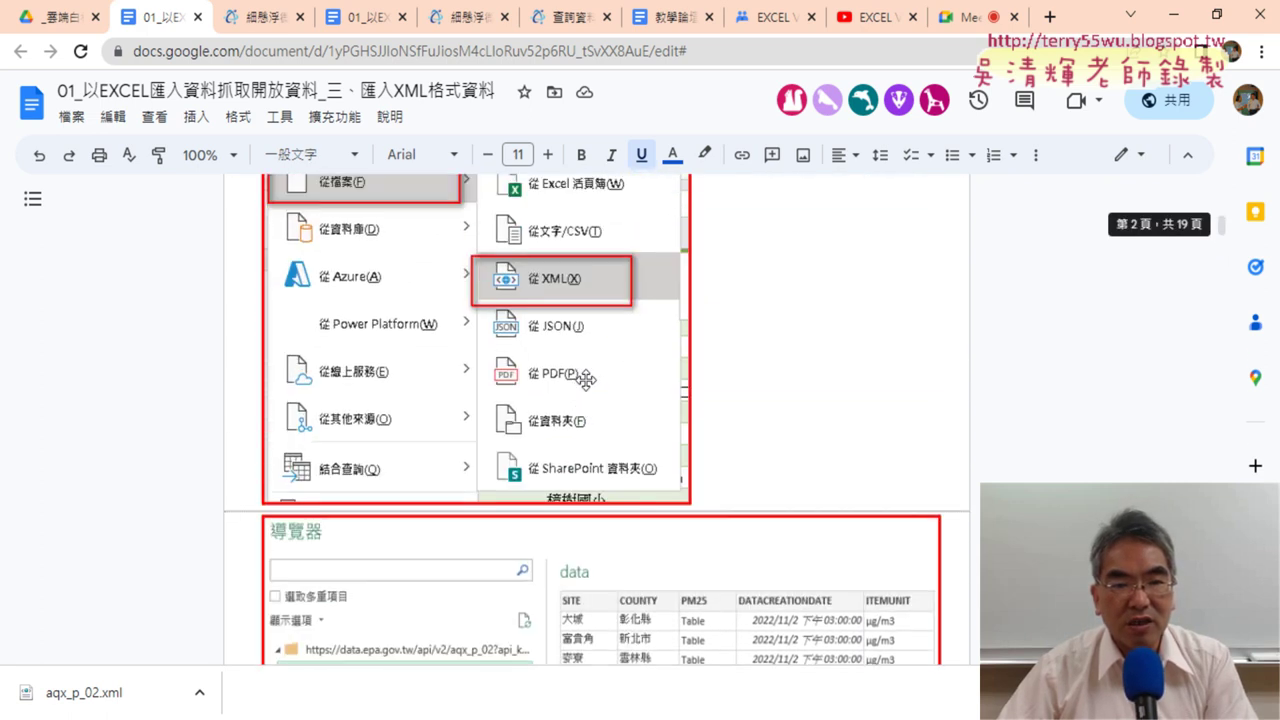
scroll(585, 380, up, 2)
scroll(585, 380, up, 1)
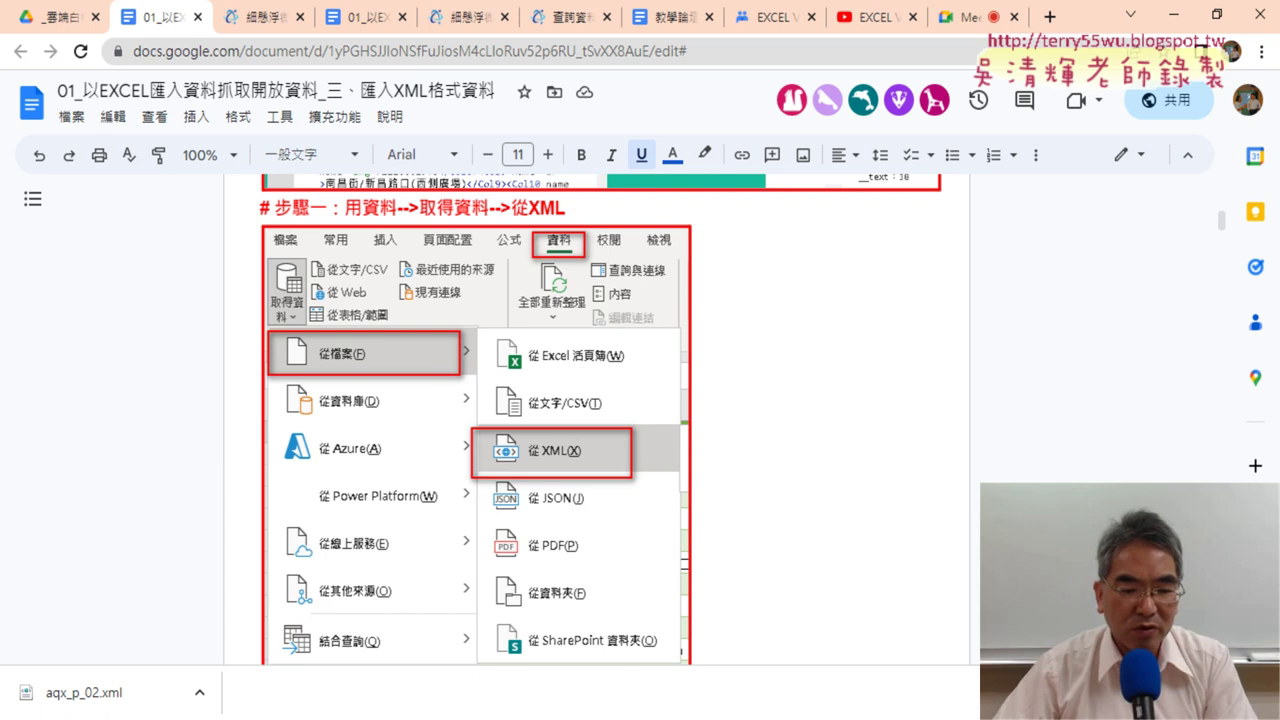
- In 活頁簿2, point out 資料 > 從其他來源 > 從XML資料匯入 with pen annotations
click(400, 645)
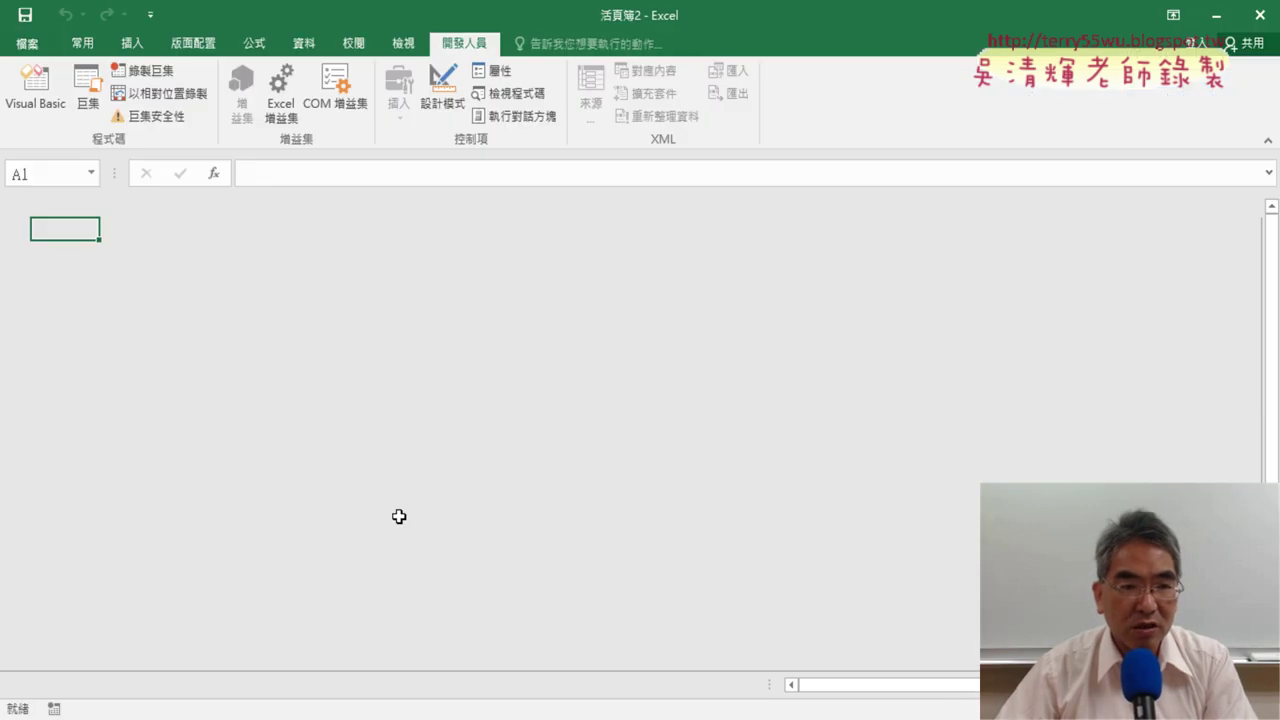
click(306, 44)
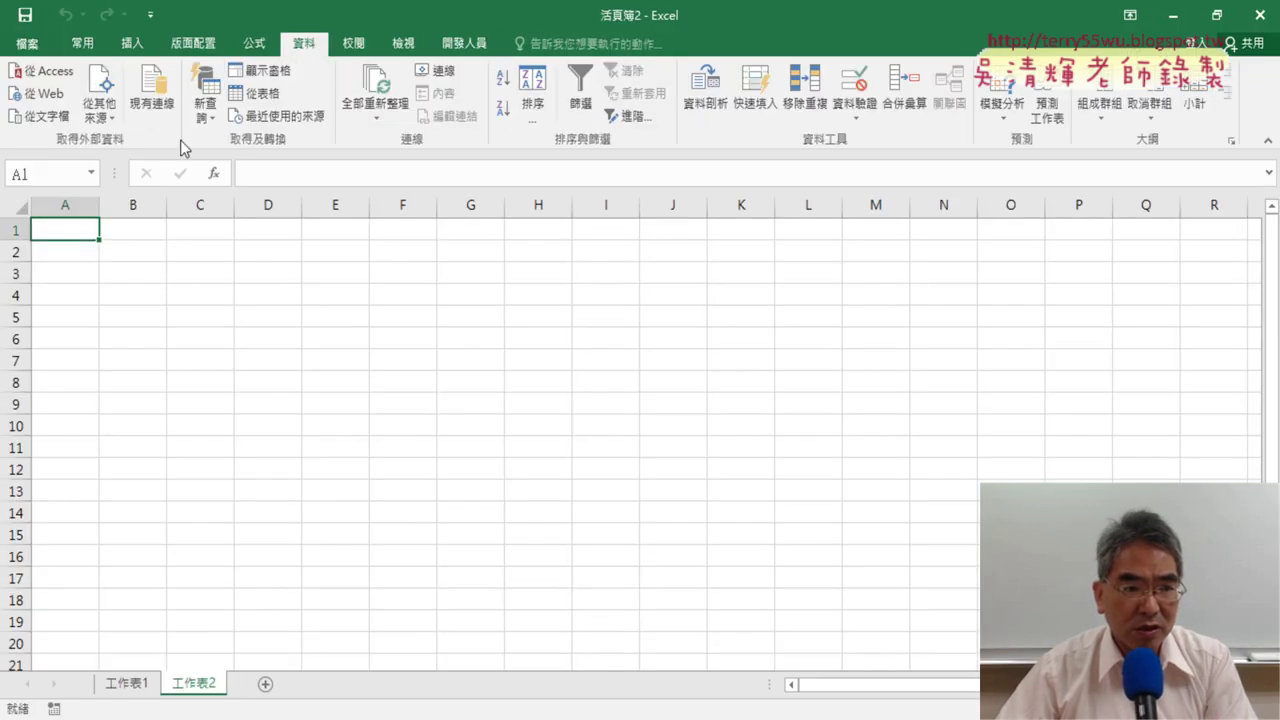
click(111, 118)
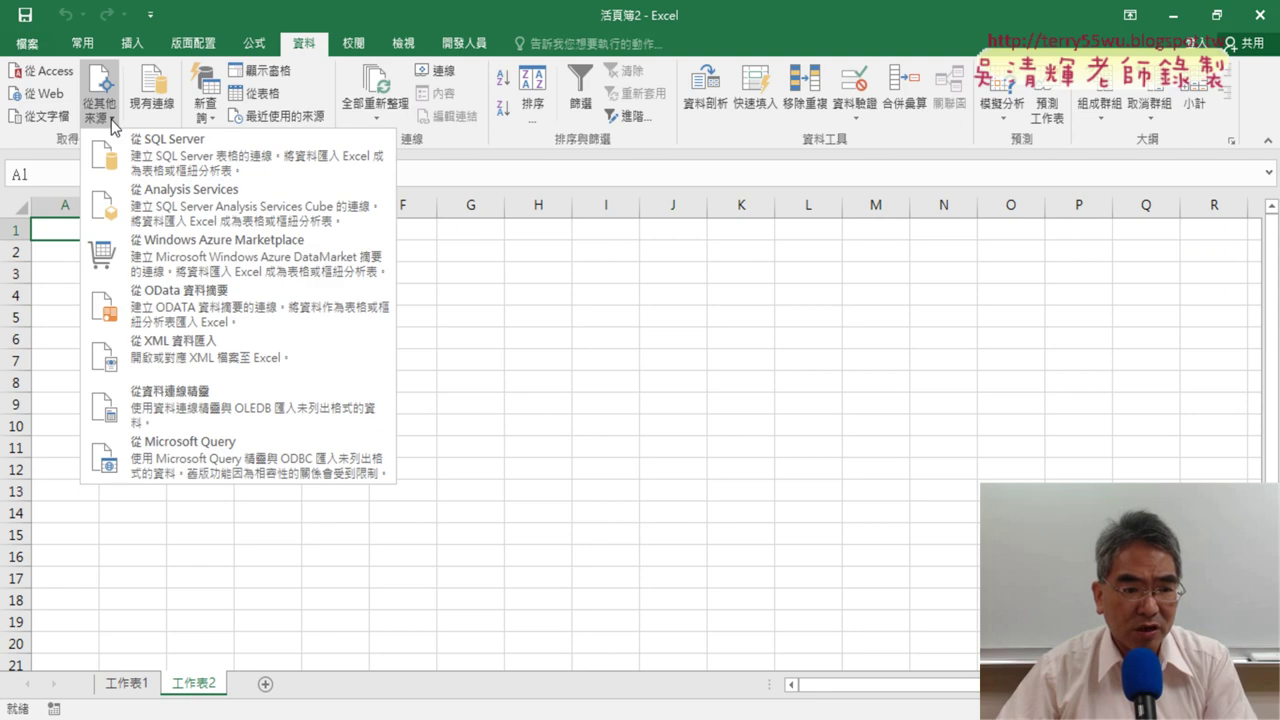
click(176, 361)
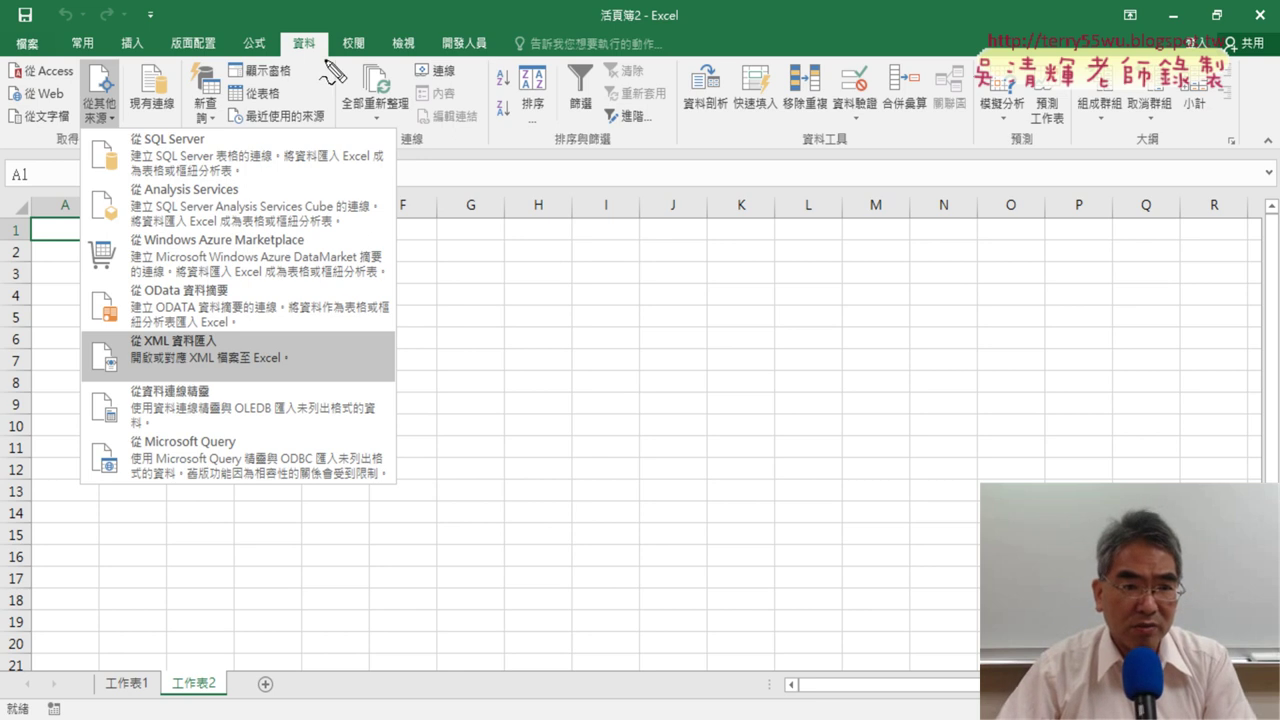
drag(320, 34, 310, 33)
drag(75, 110, 98, 165)
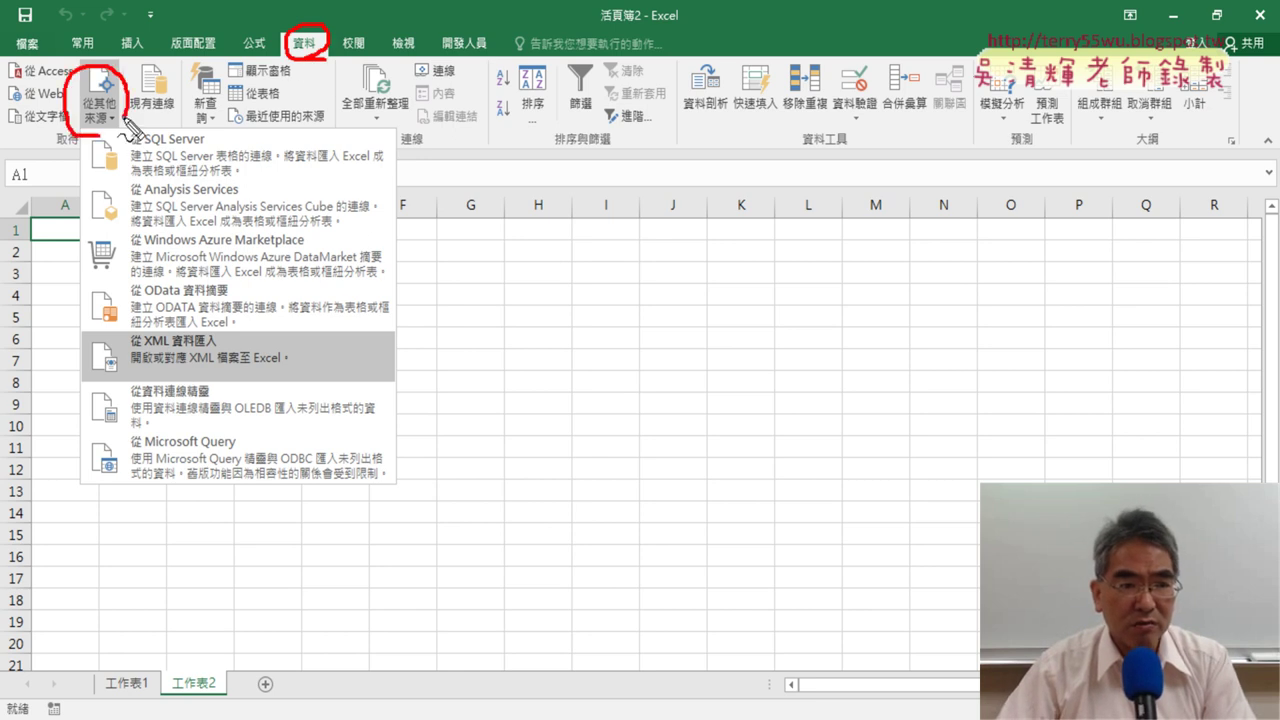
drag(232, 396, 214, 392)
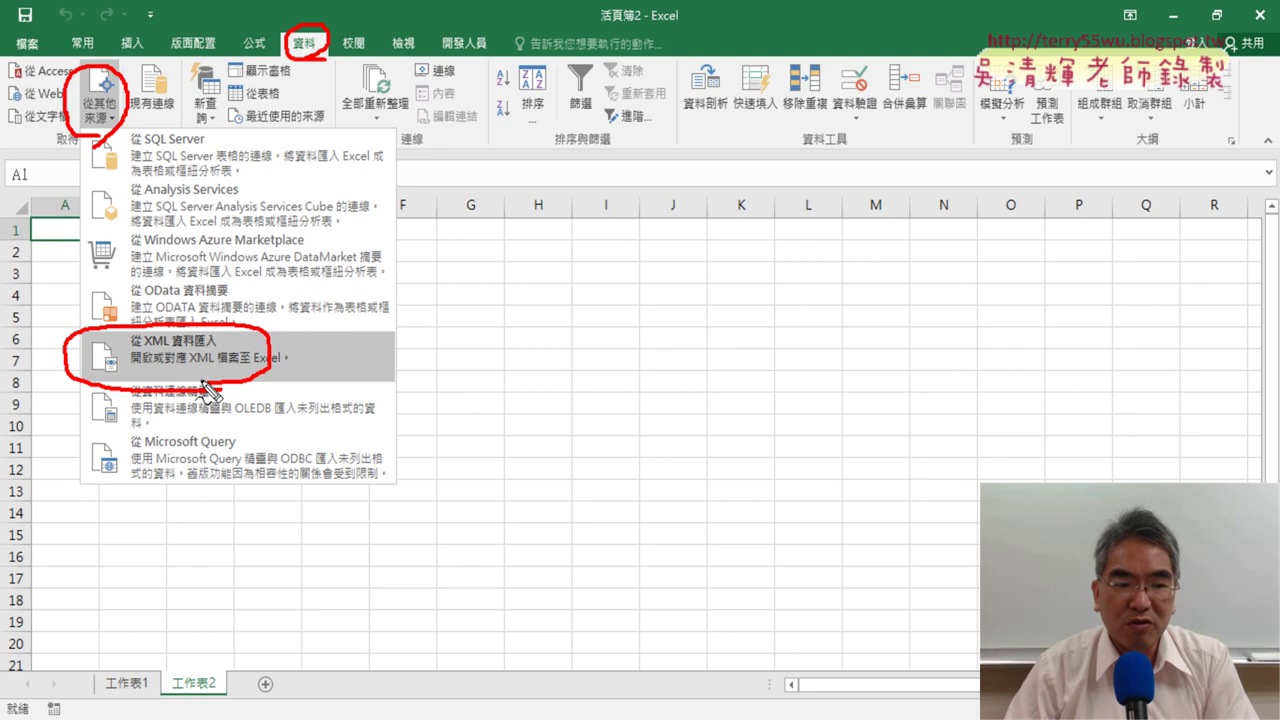
key(Escape)
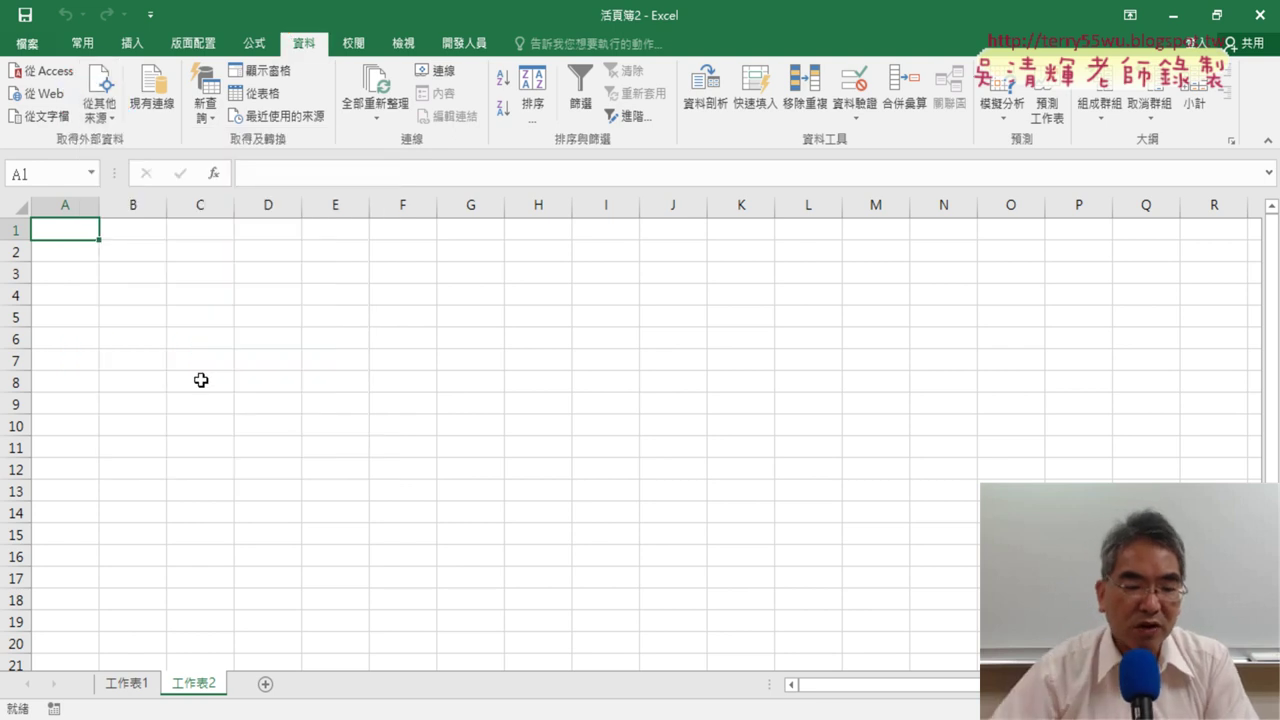
click(344, 719)
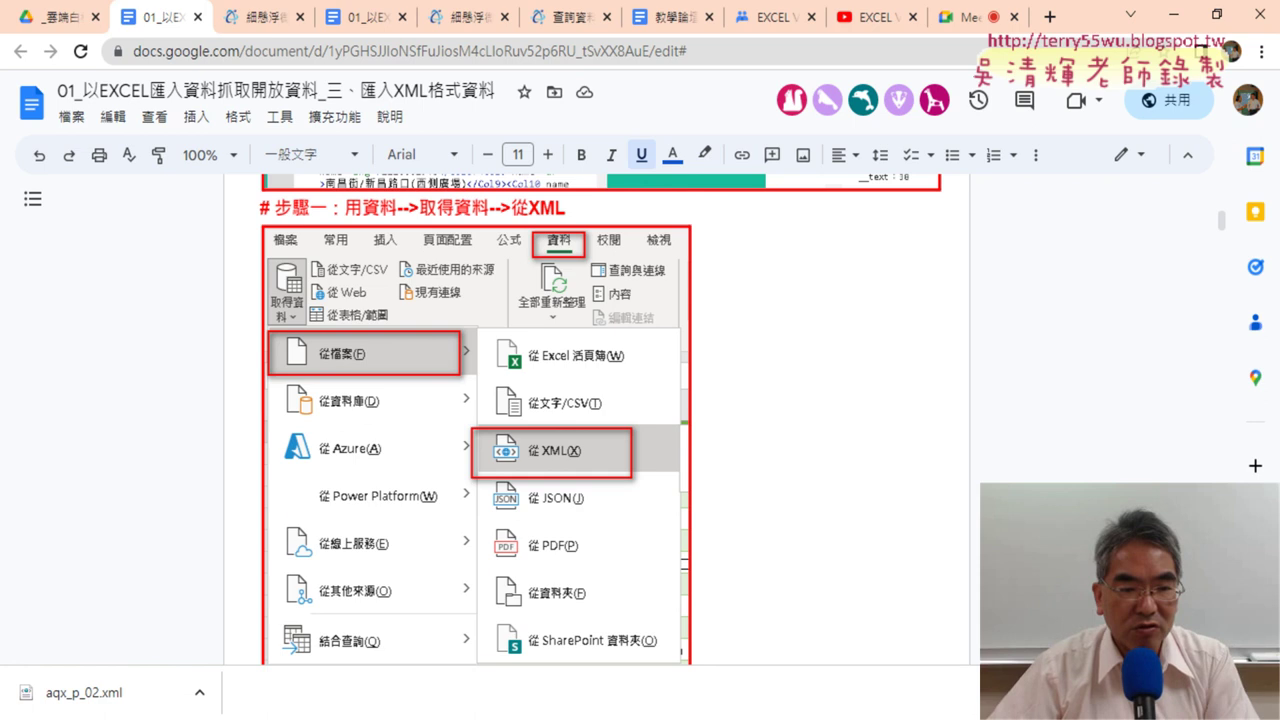
- Show aqx_p_02.xml in its folder, drop it onto the Docs page, then open a new browser tab
scroll(575, 457, down, 1)
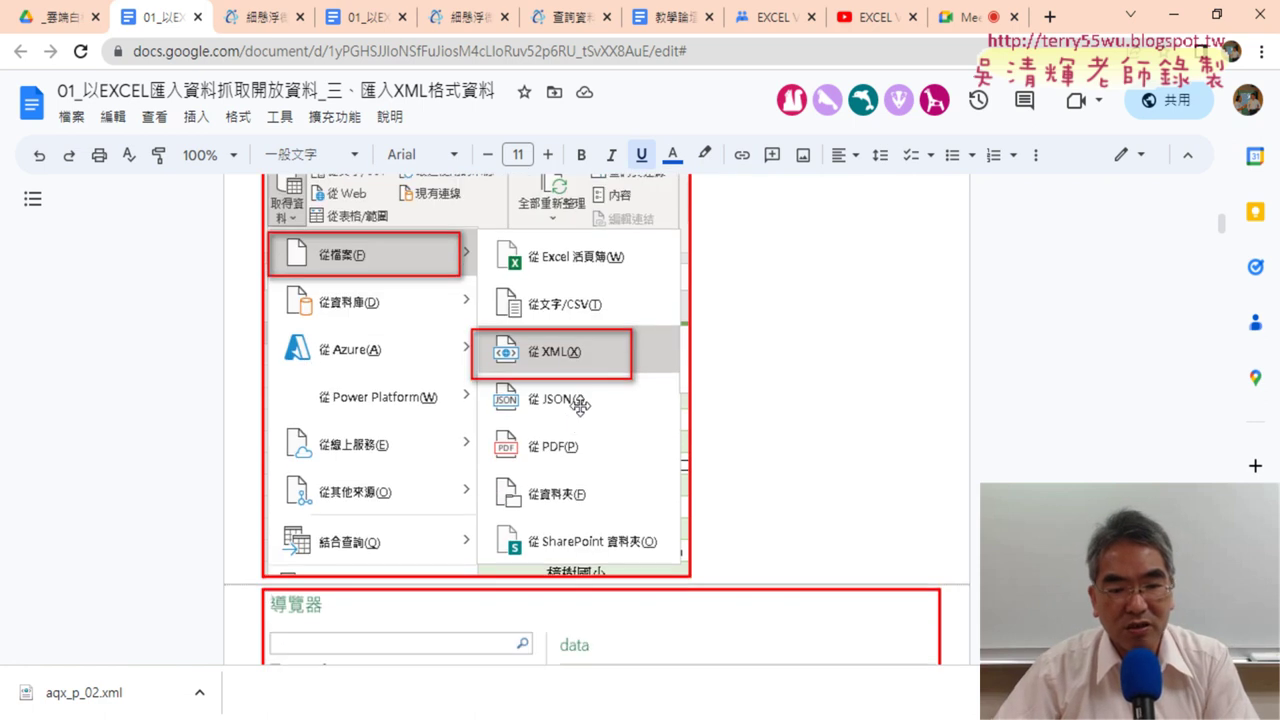
scroll(570, 362, down, 3)
scroll(516, 354, down, 1)
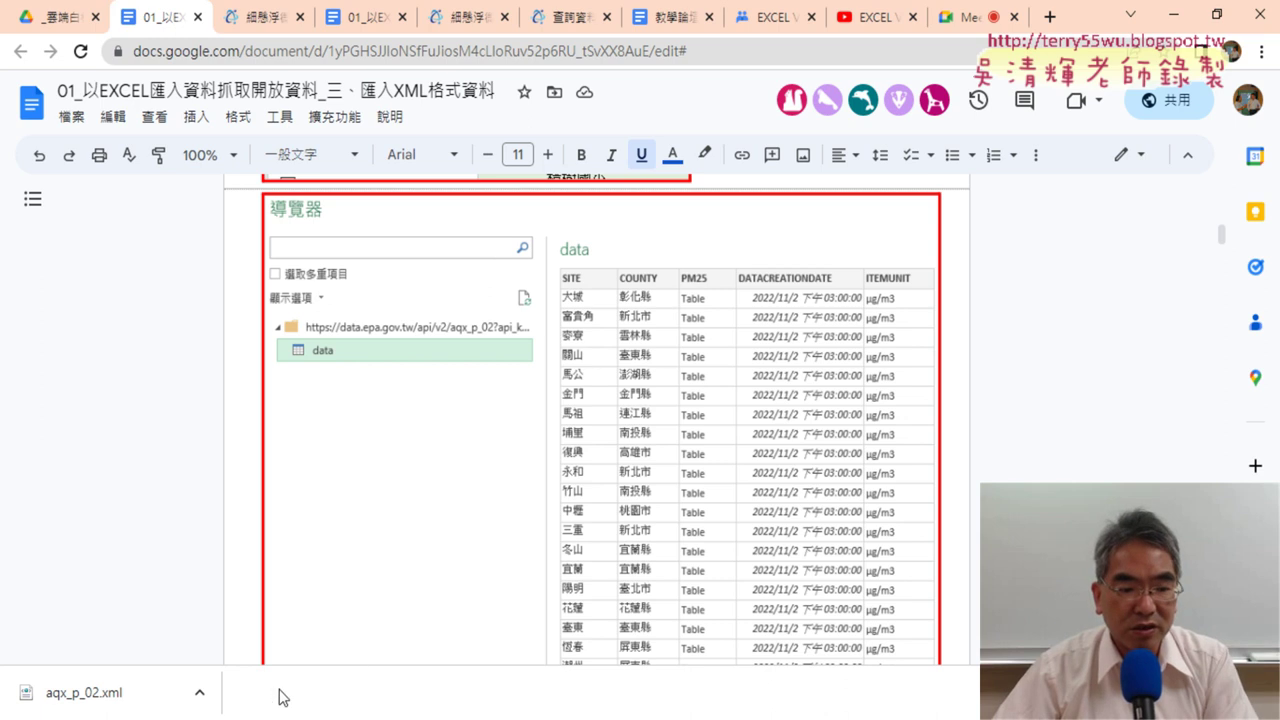
click(199, 692)
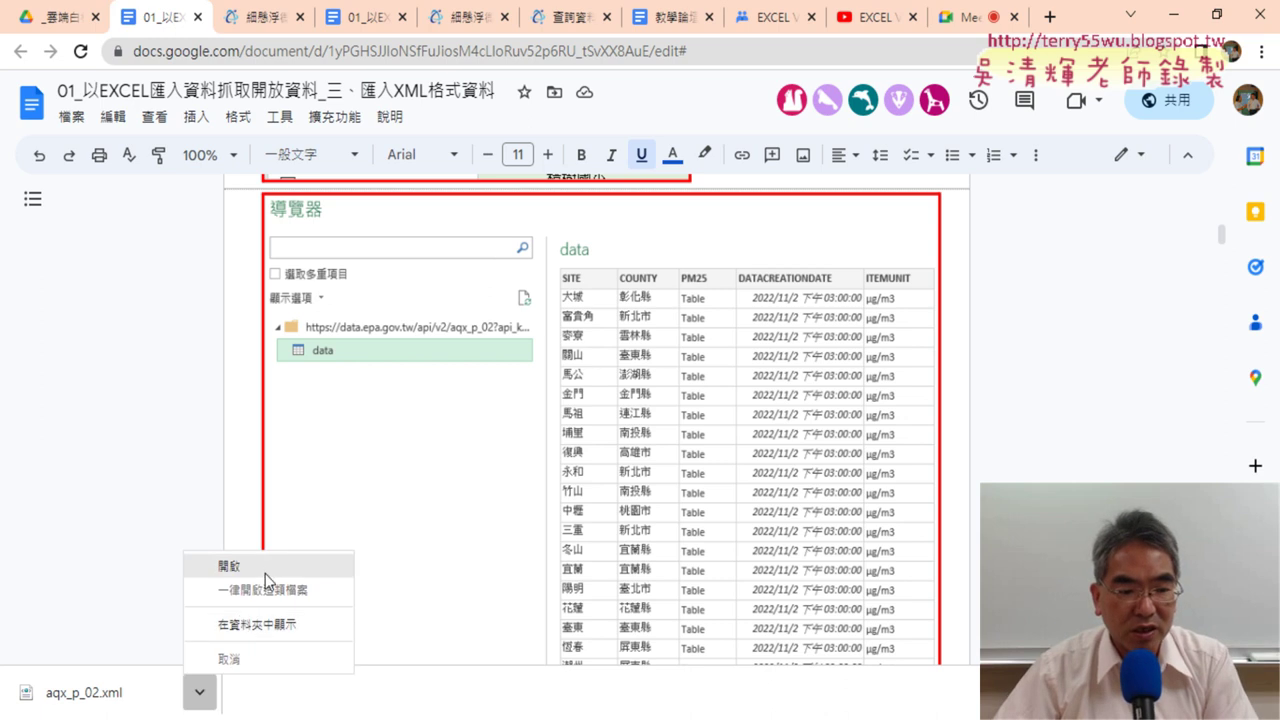
click(271, 626)
mouse_move(277, 350)
mouse_down()
mouse_move(297, 260)
mouse_move(1048, 270)
mouse_up()
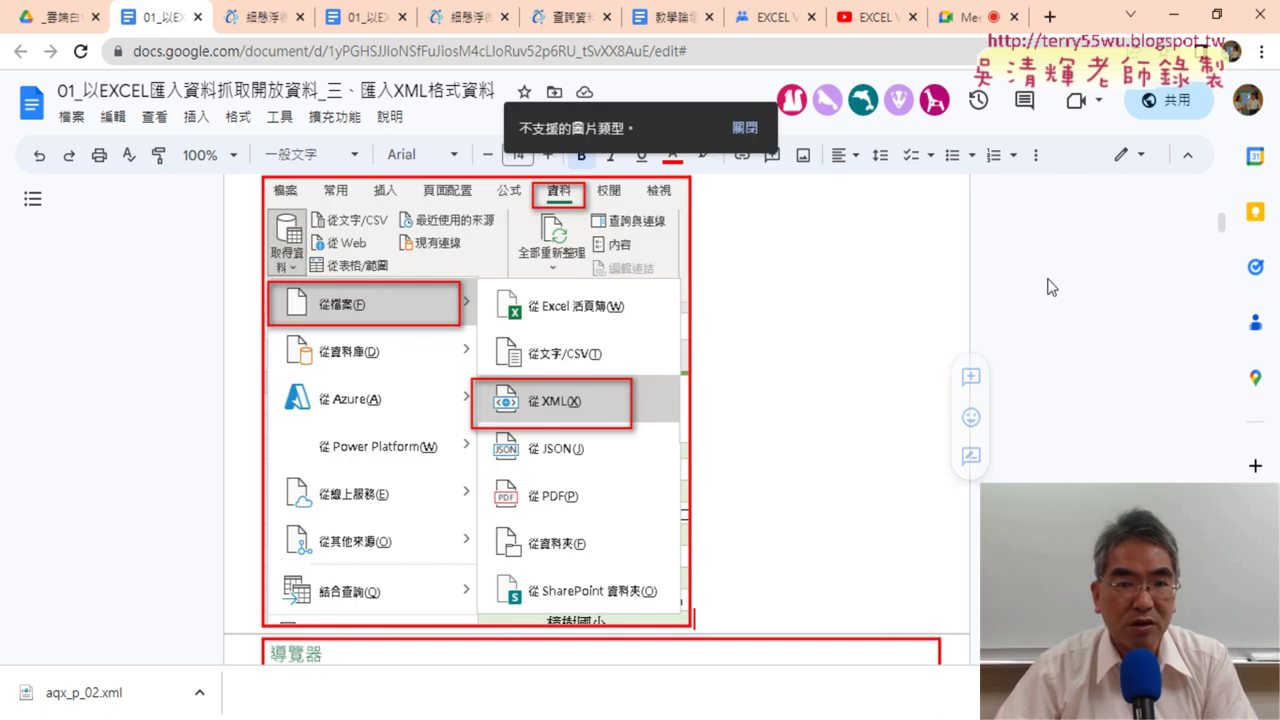
click(1049, 17)
- Reopen the downloaded aqx_p_02.xml in a new Chrome tab as an XML tree
click(200, 692)
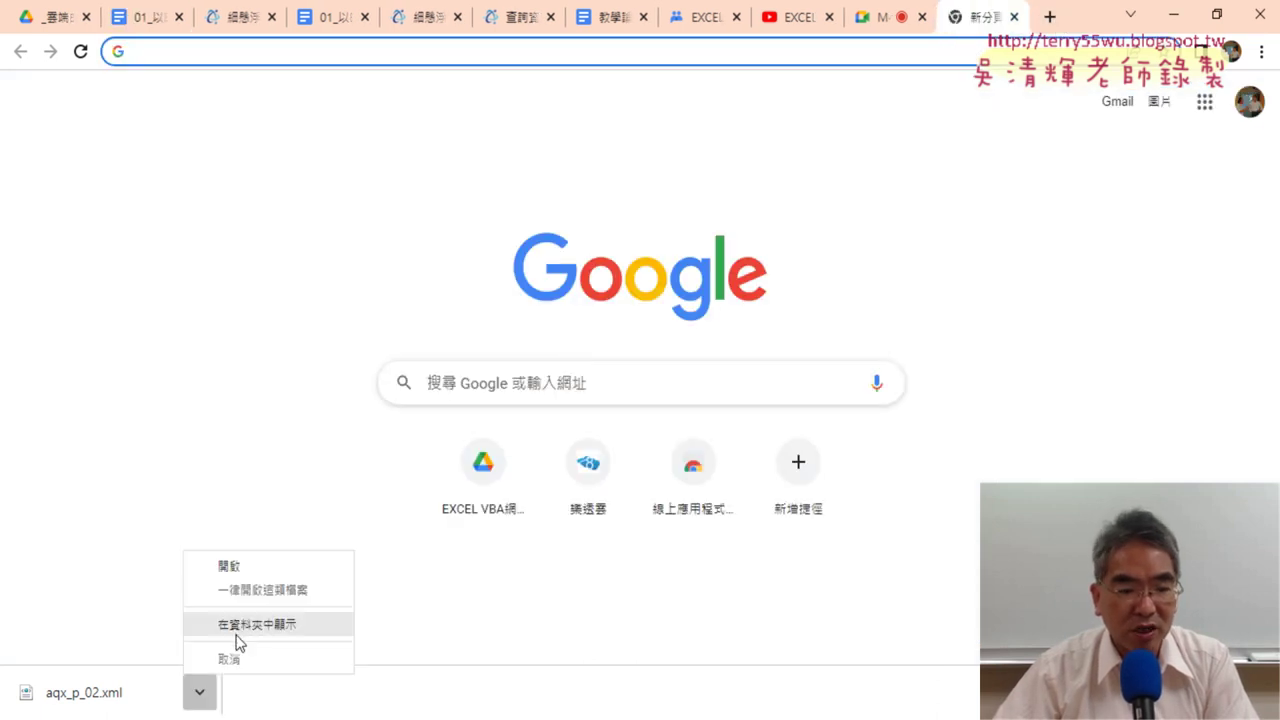
click(238, 630)
drag(329, 352, 476, 159)
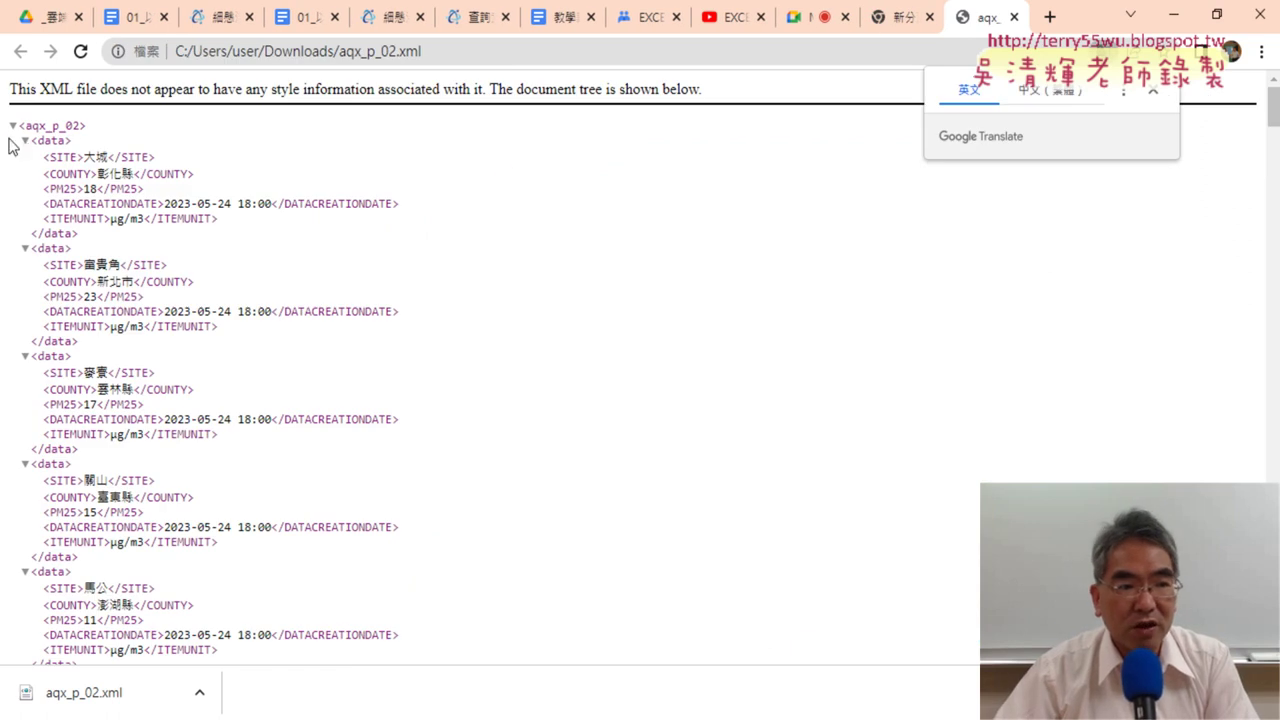
click(13, 127)
- Collapse and re-expand the first data record, then return to the Excel workbook
click(13, 127)
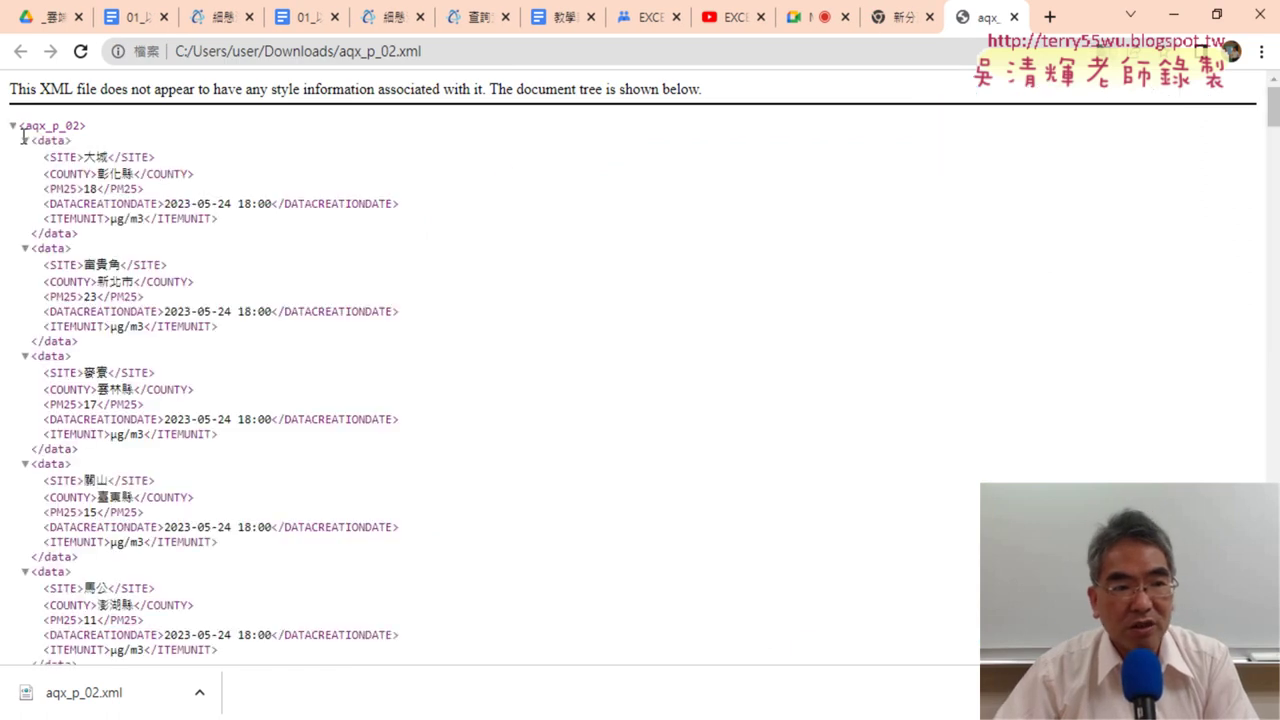
click(25, 142)
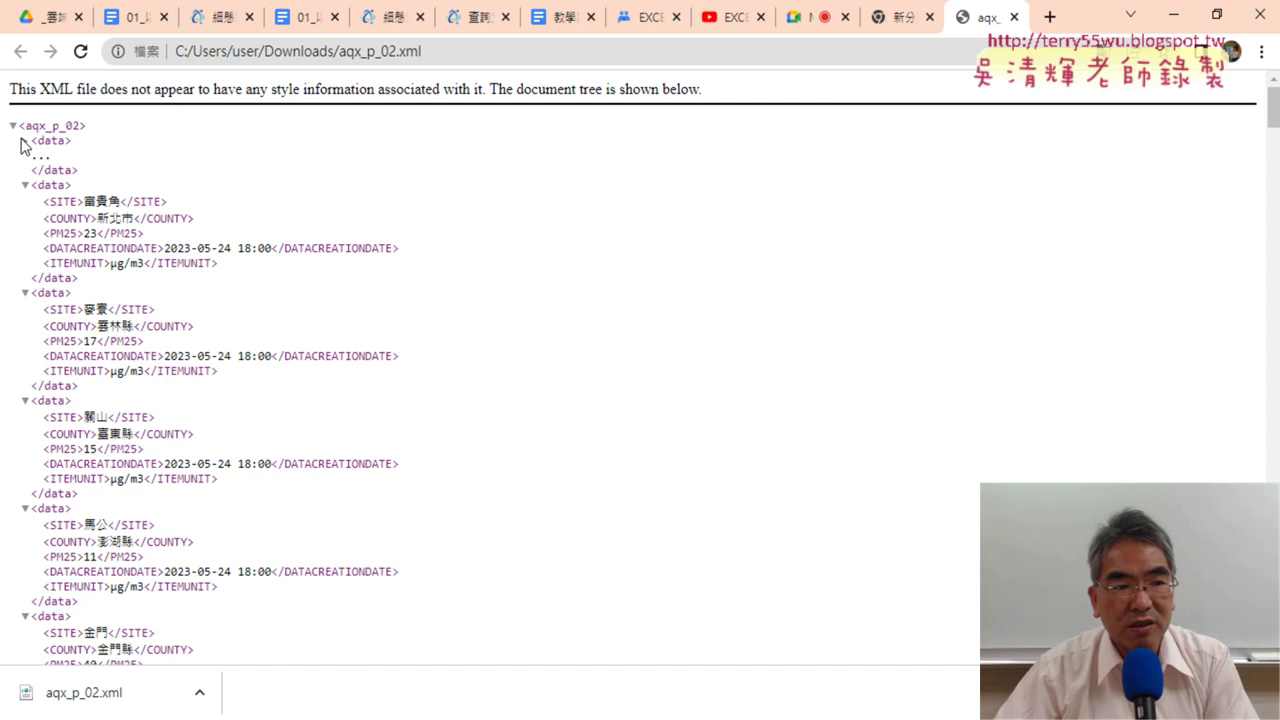
click(25, 142)
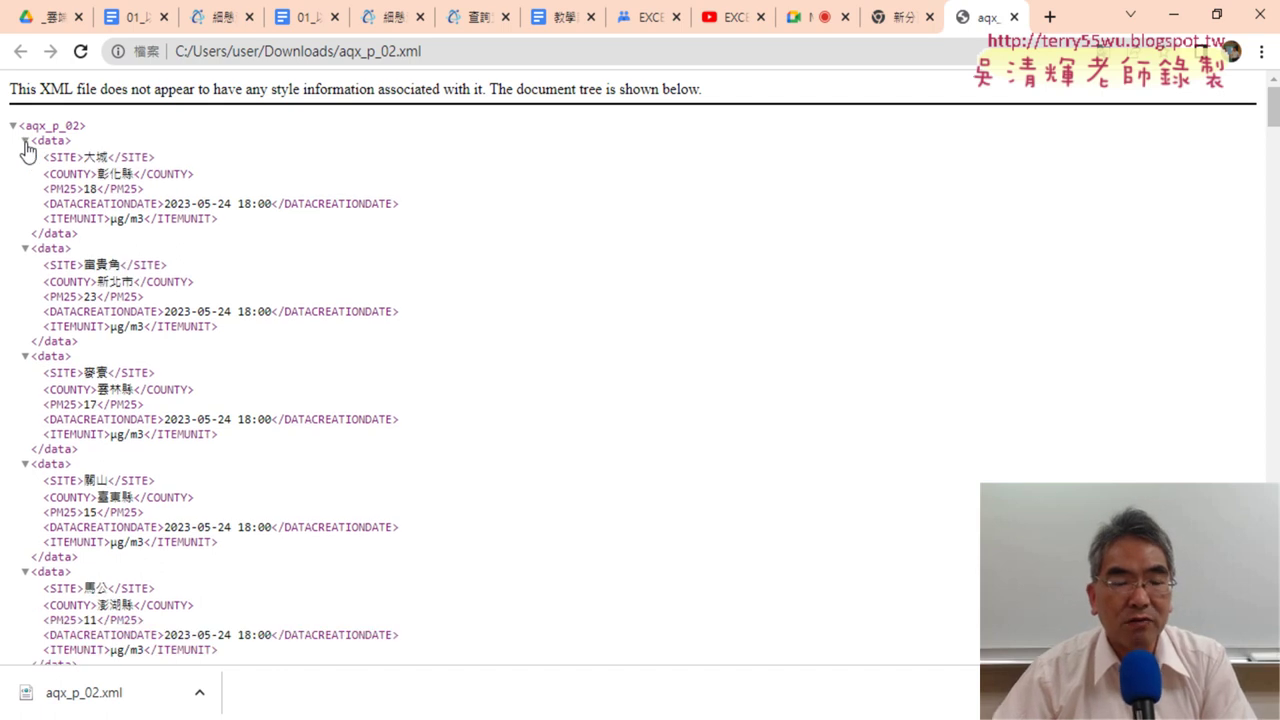
click(344, 716)
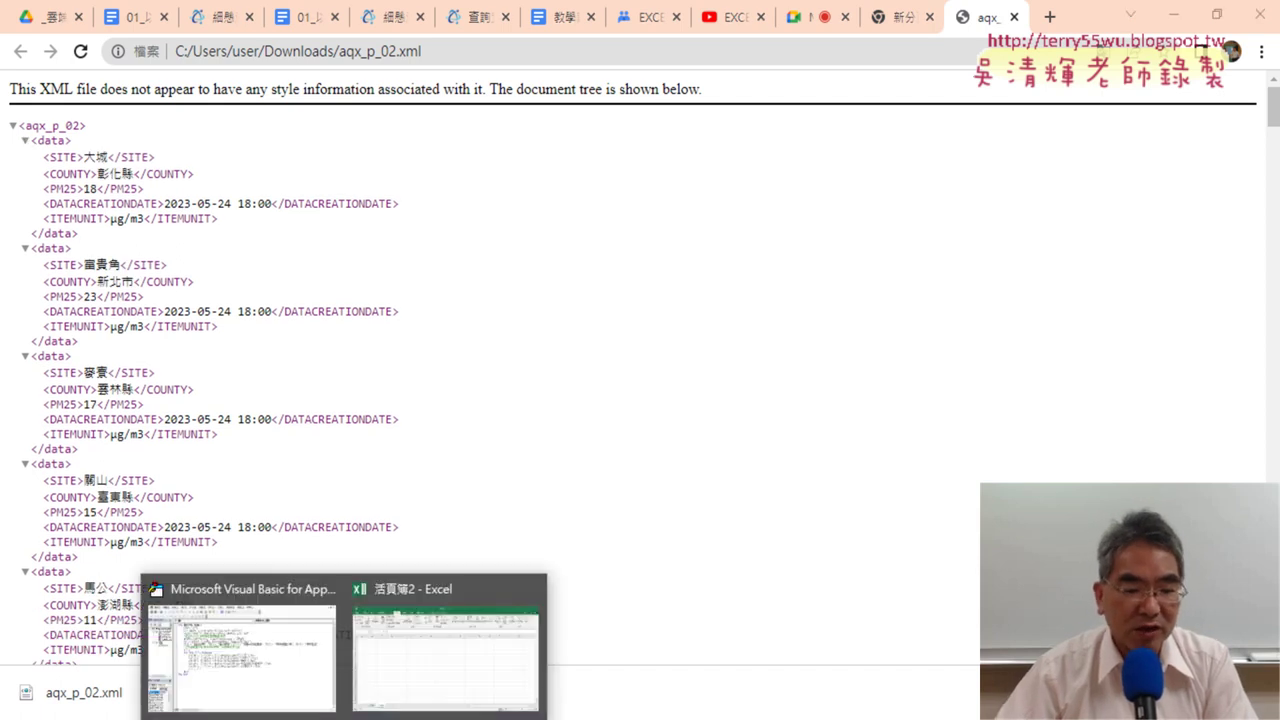
click(393, 693)
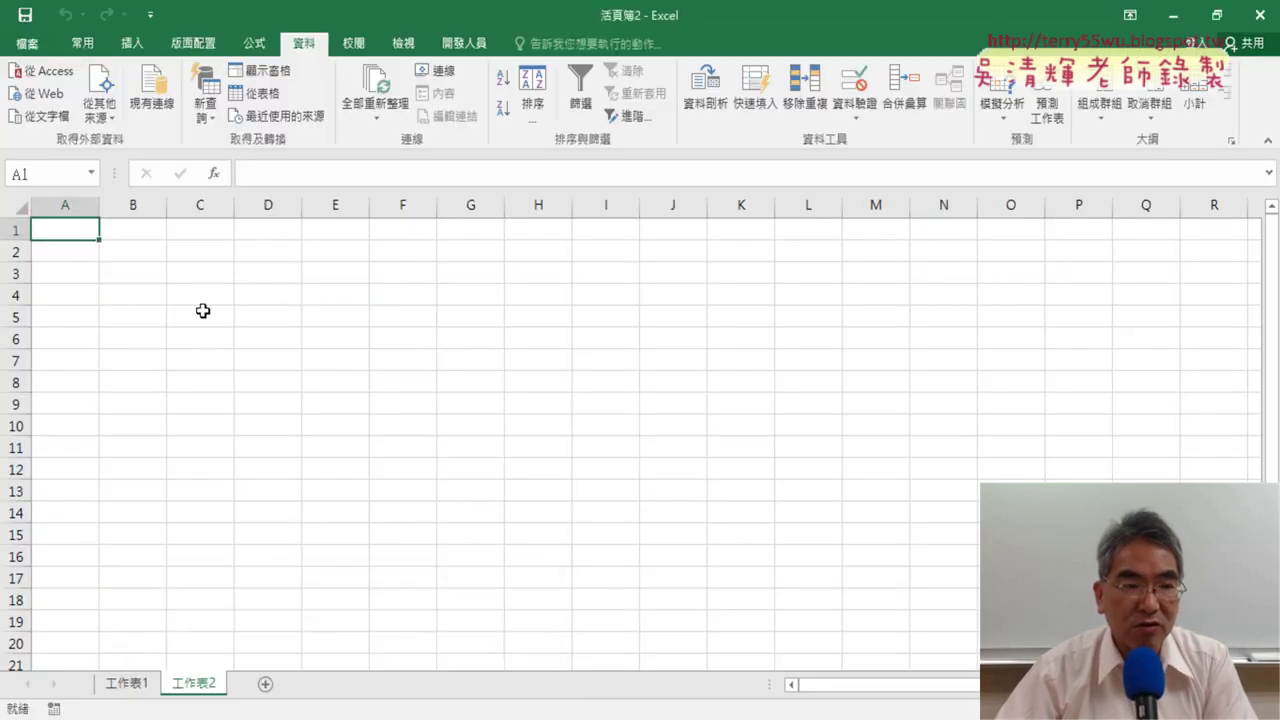
- Open From Other Sources > From XML Data Import, centre the Select Data Source dialog, and return to Chrome
click(114, 126)
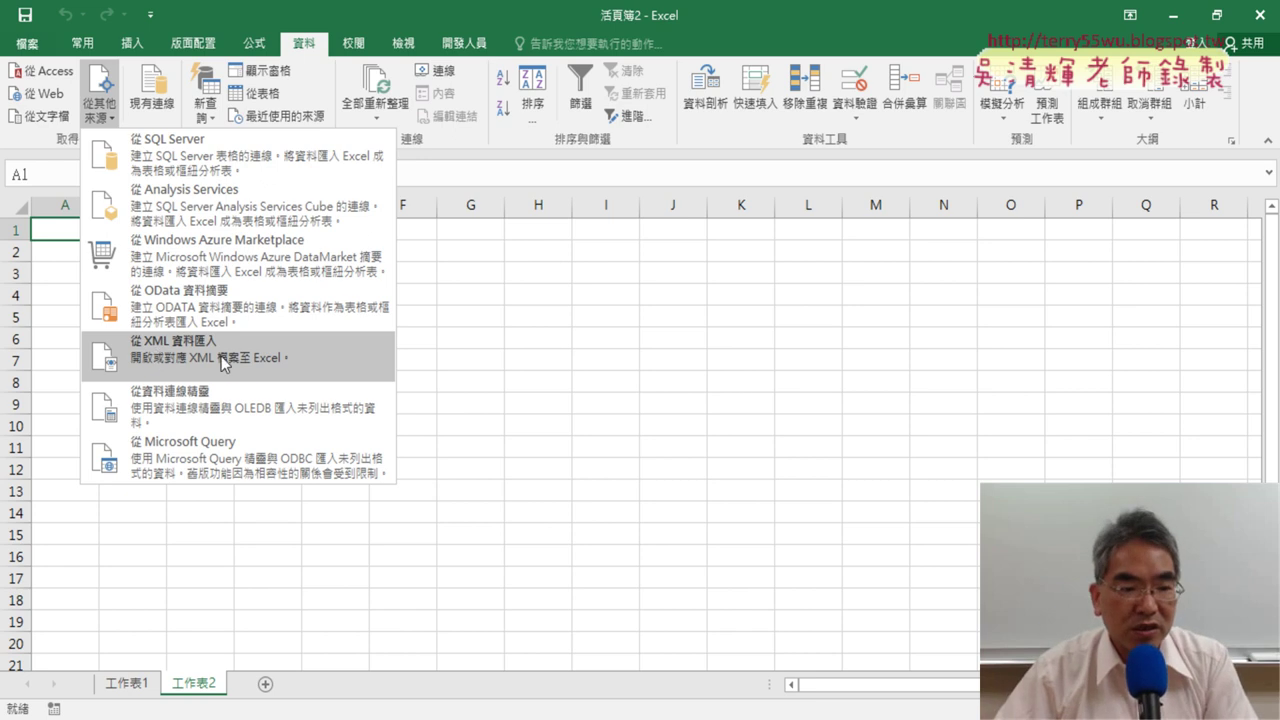
click(222, 363)
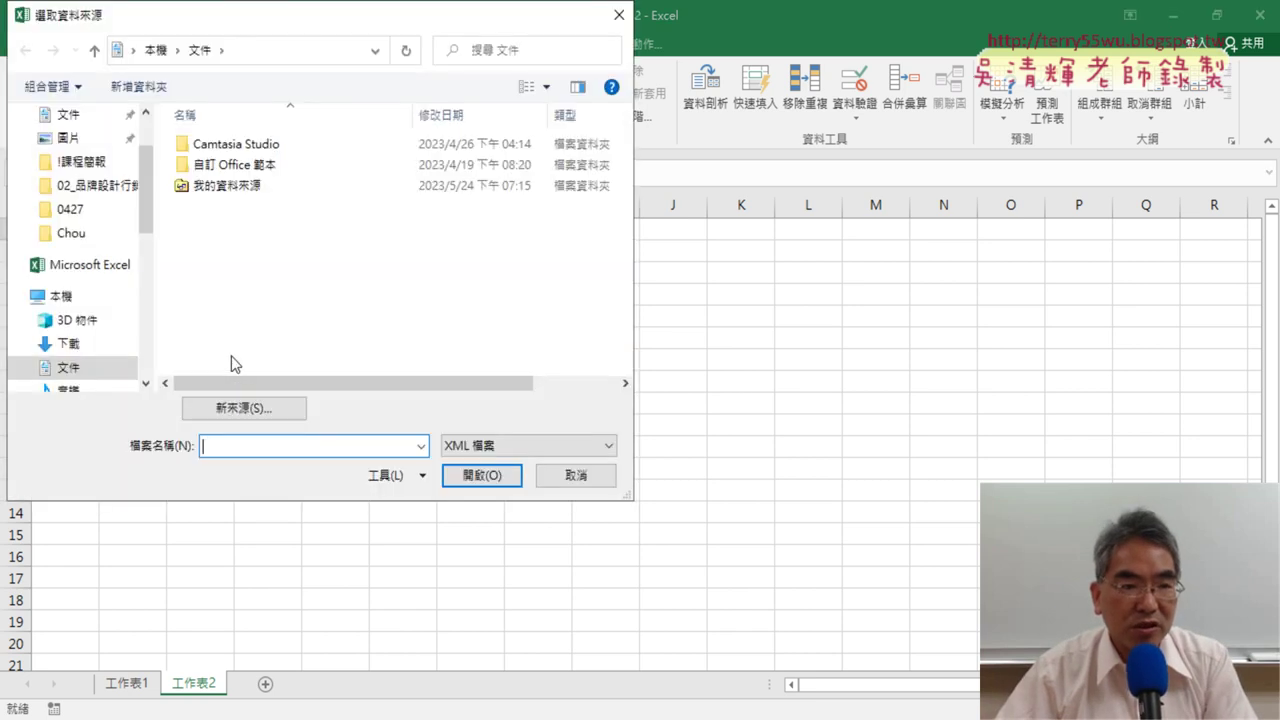
drag(332, 33, 588, 119)
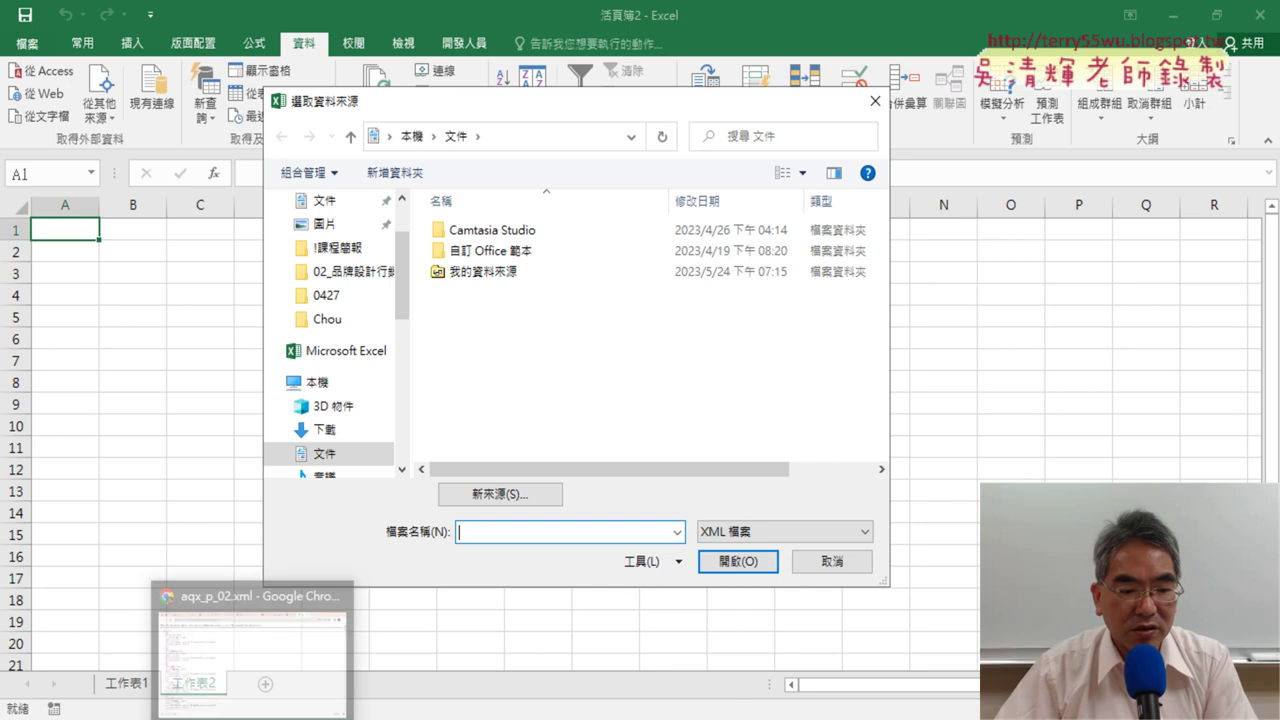
click(252, 686)
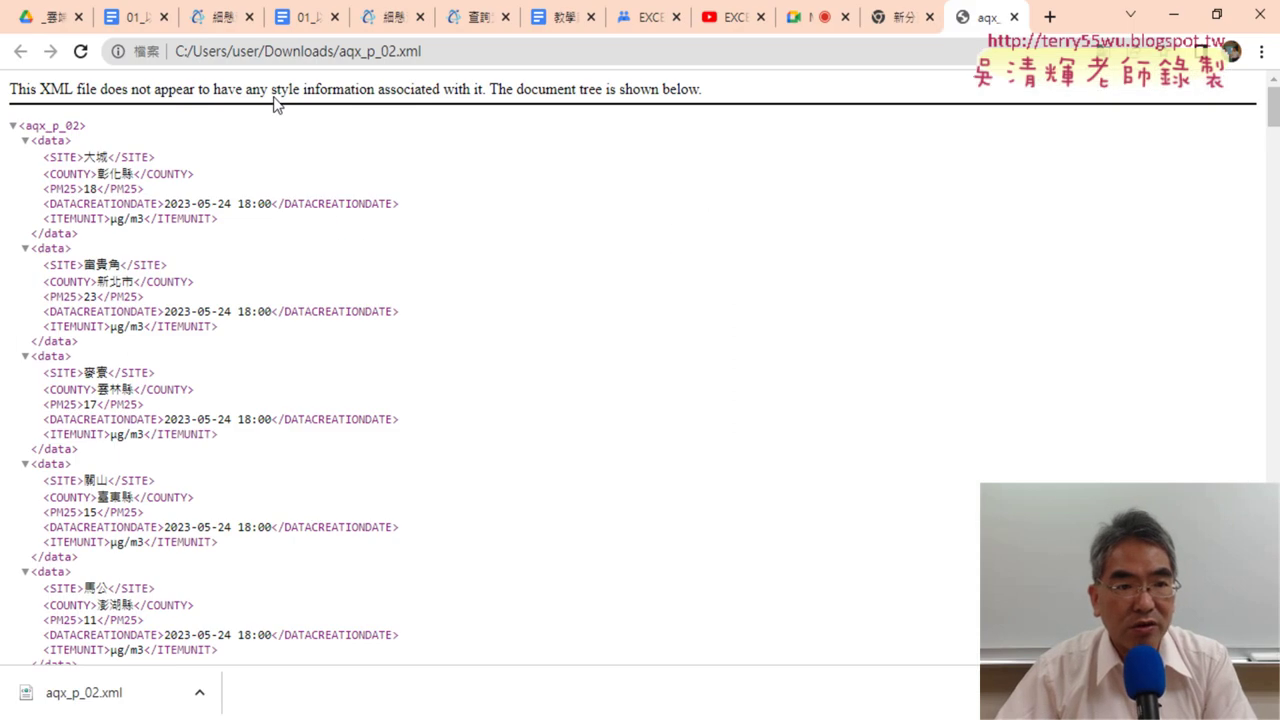
- Copy the complete XML download URL from the data.gov.tw PM2.5 dataset page
click(223, 20)
drag(476, 452, 322, 430)
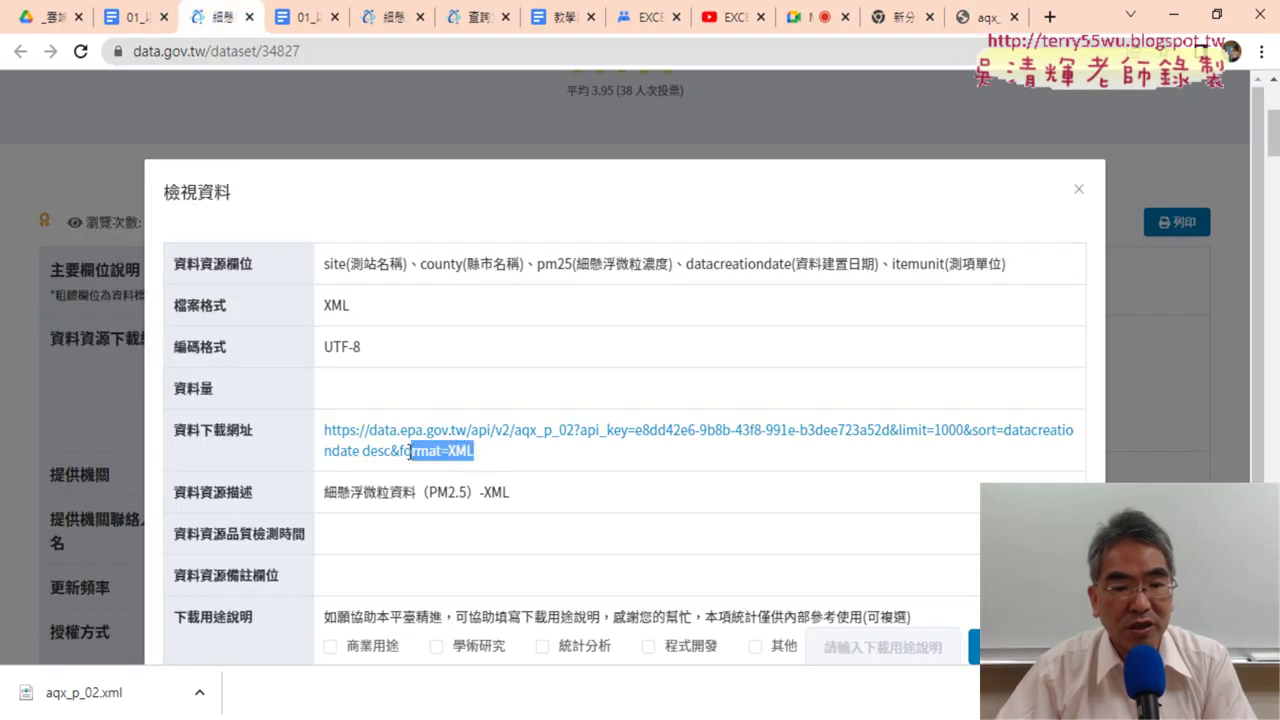
right_click(357, 436)
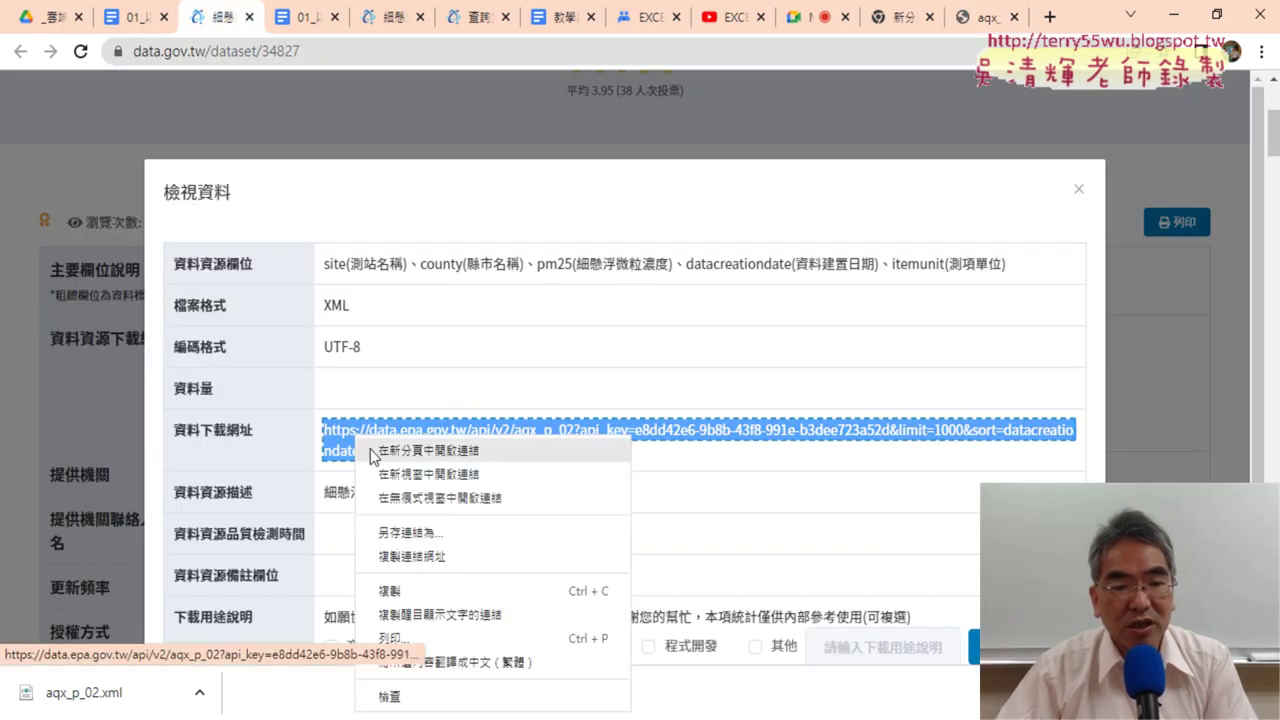
click(414, 590)
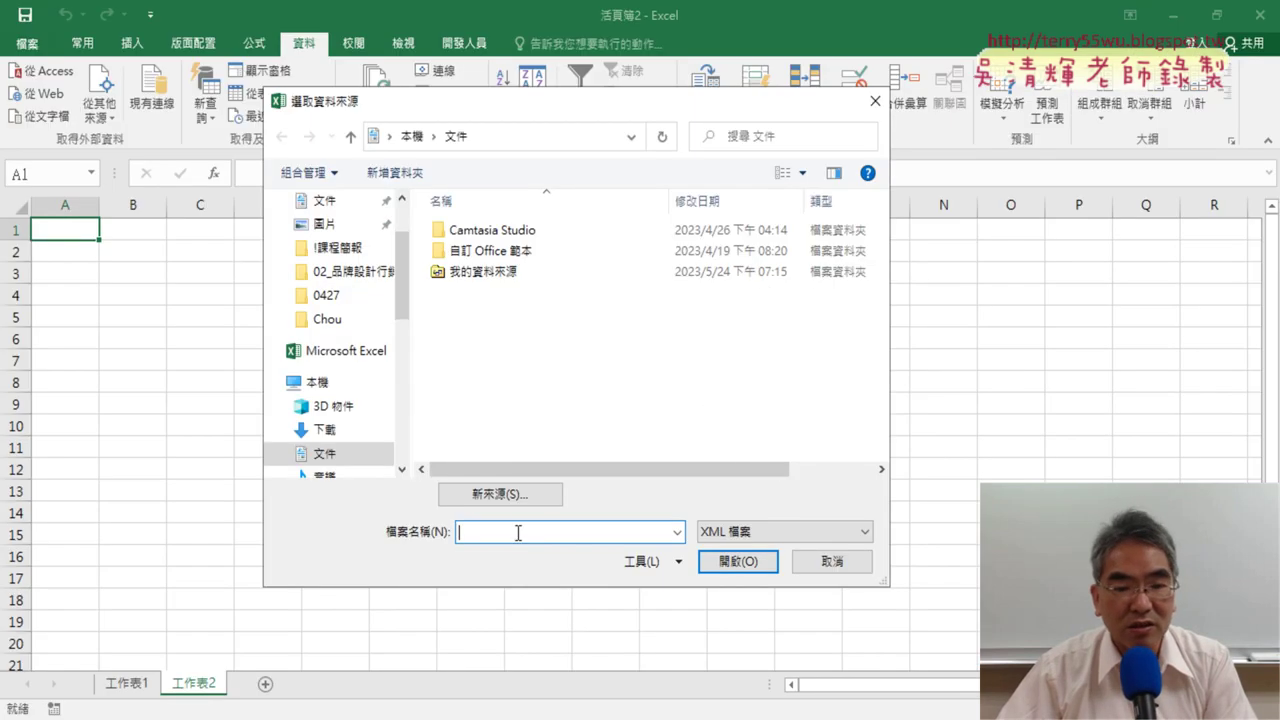
- Paste the download URL as the file name, accept the generated schema, and import as a table at $A$1
right_click(518, 533)
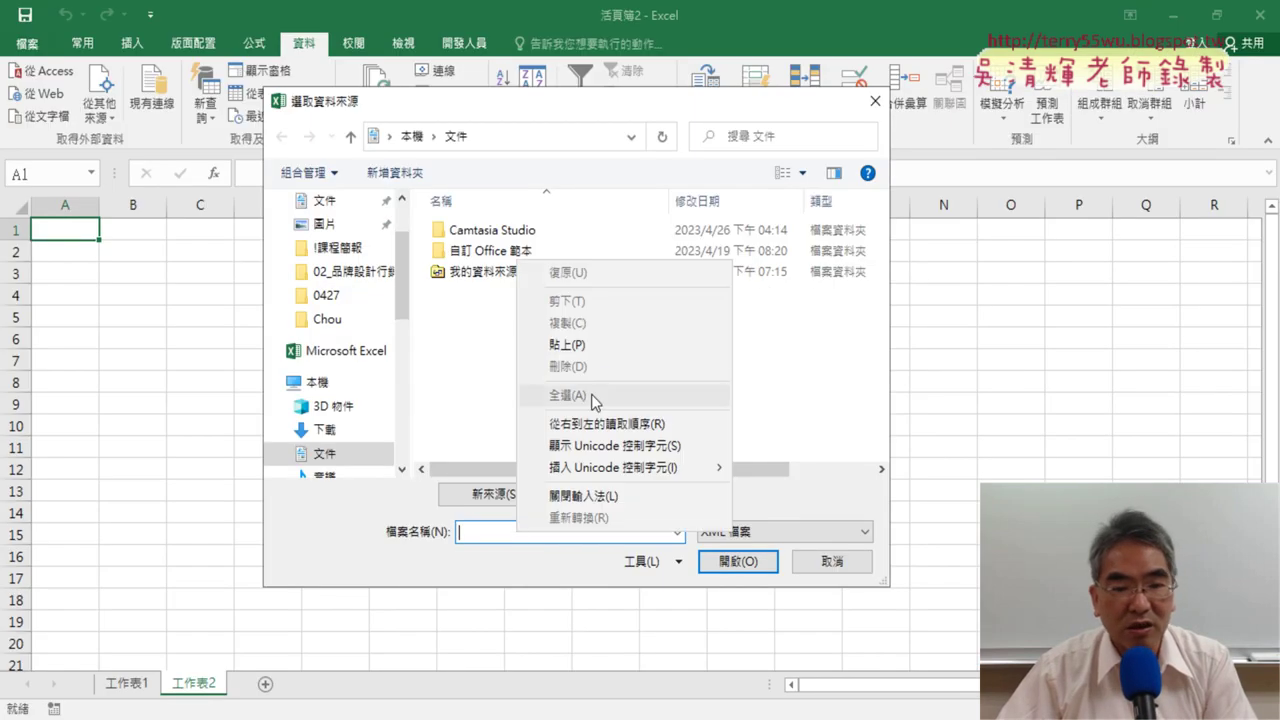
click(590, 345)
click(721, 566)
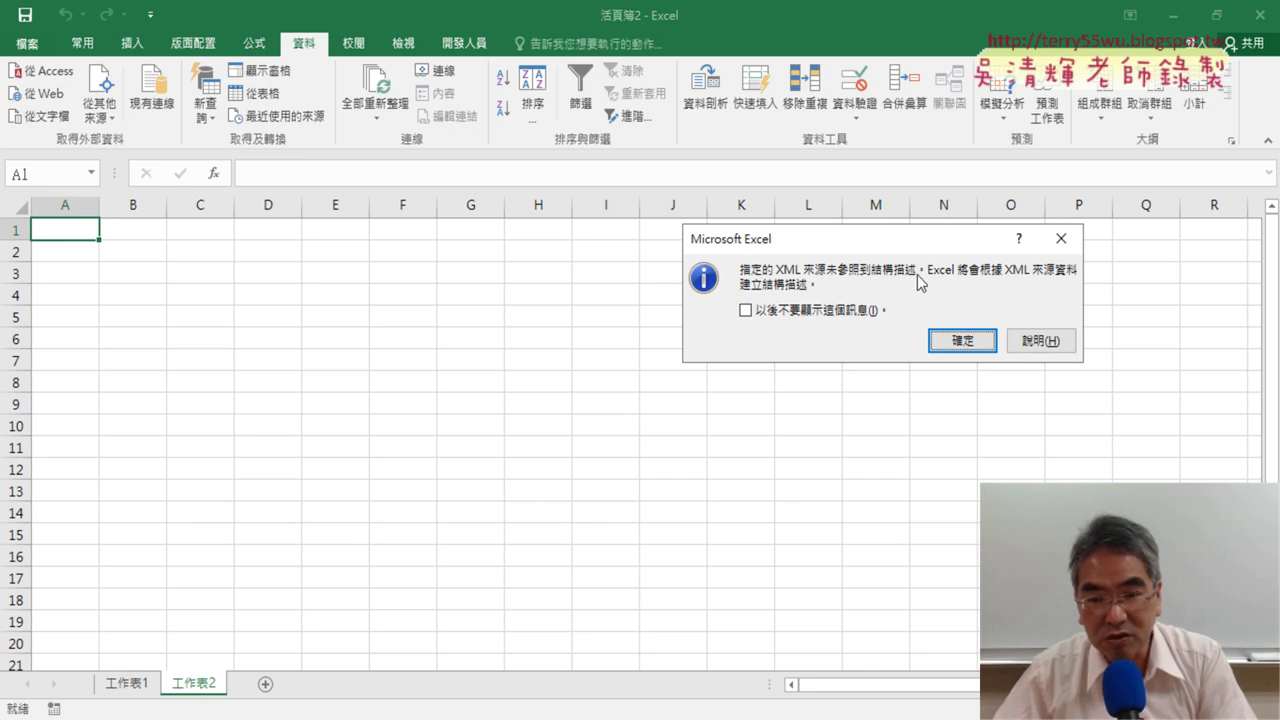
click(964, 342)
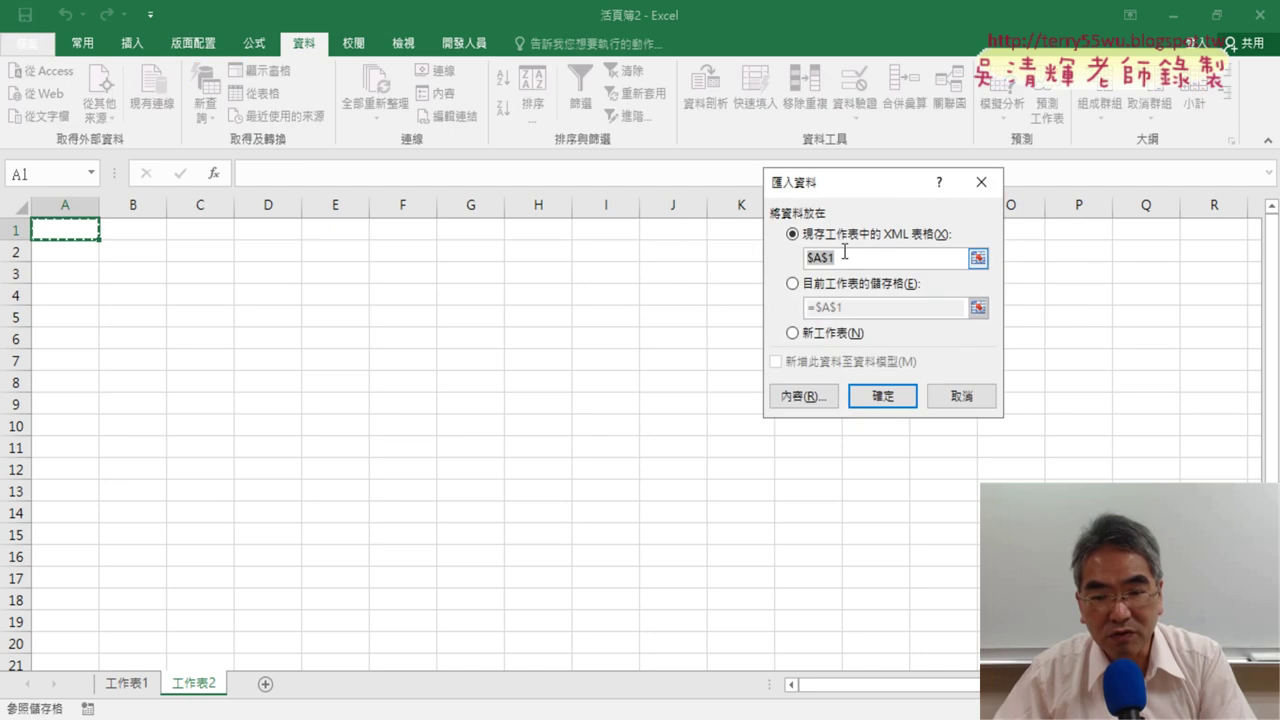
click(883, 396)
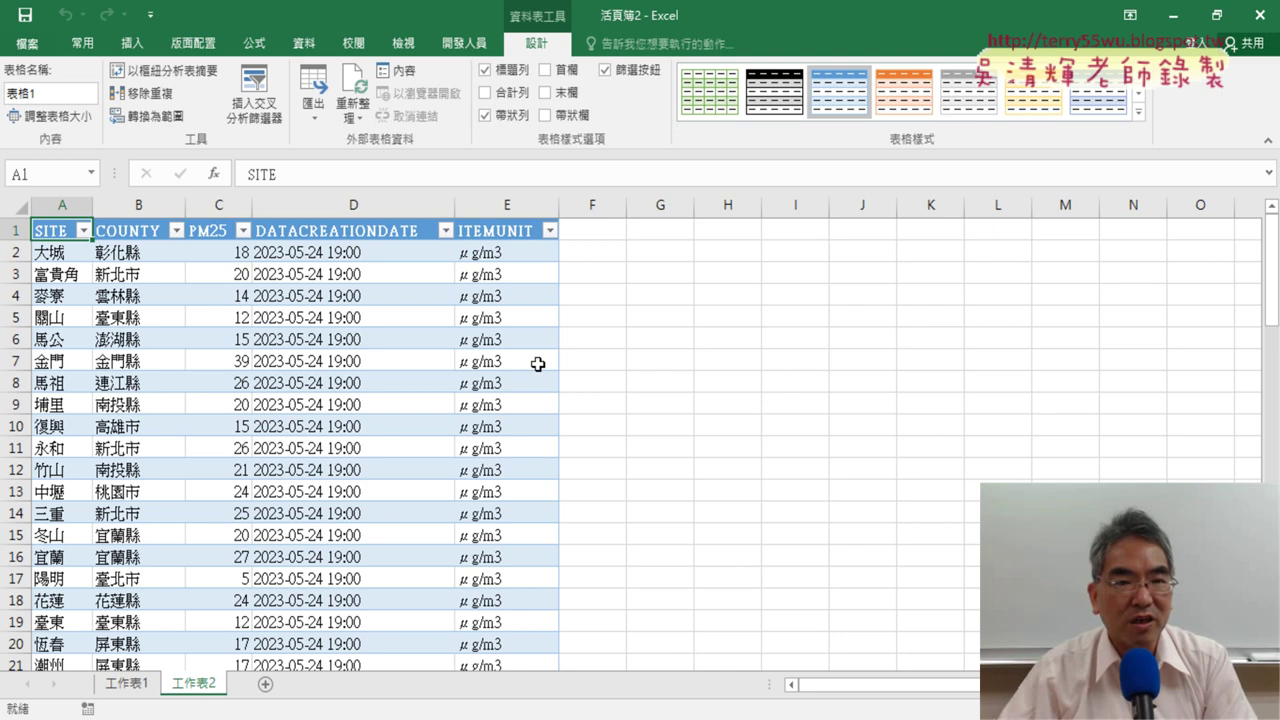
- Show the Developer commands, select cell G10, and add the new worksheet 工作表3
click(468, 45)
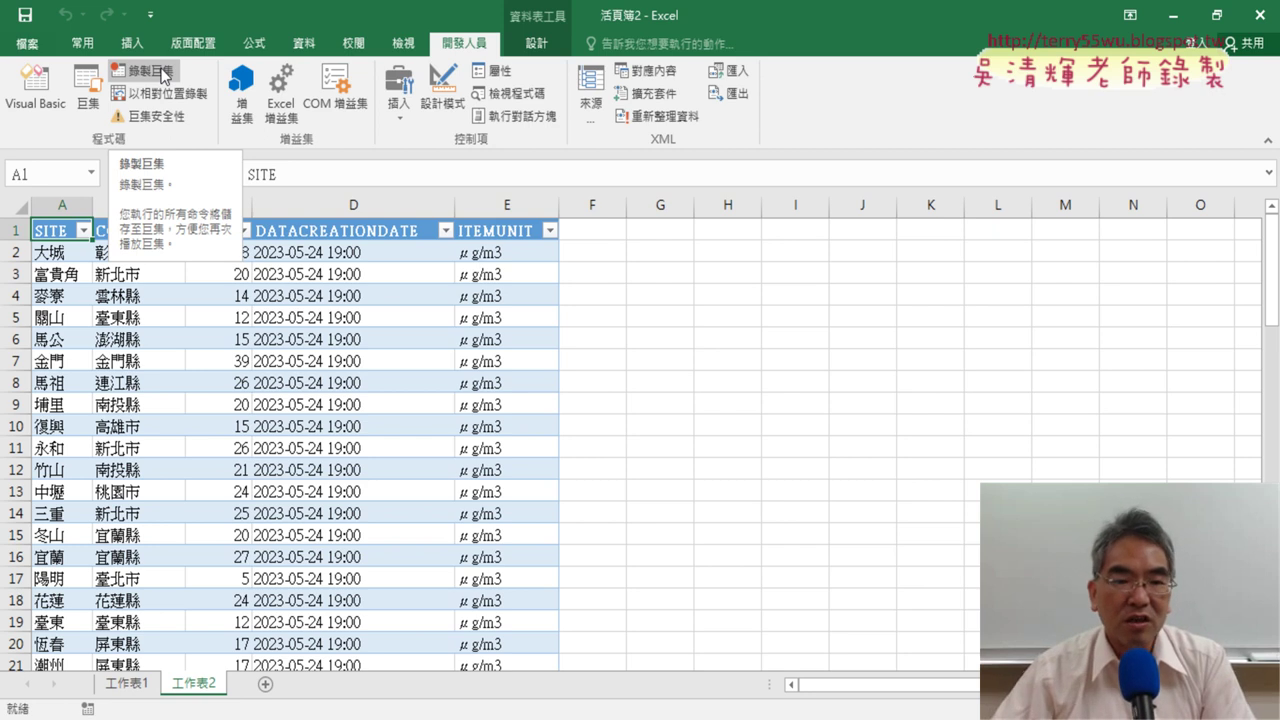
click(622, 424)
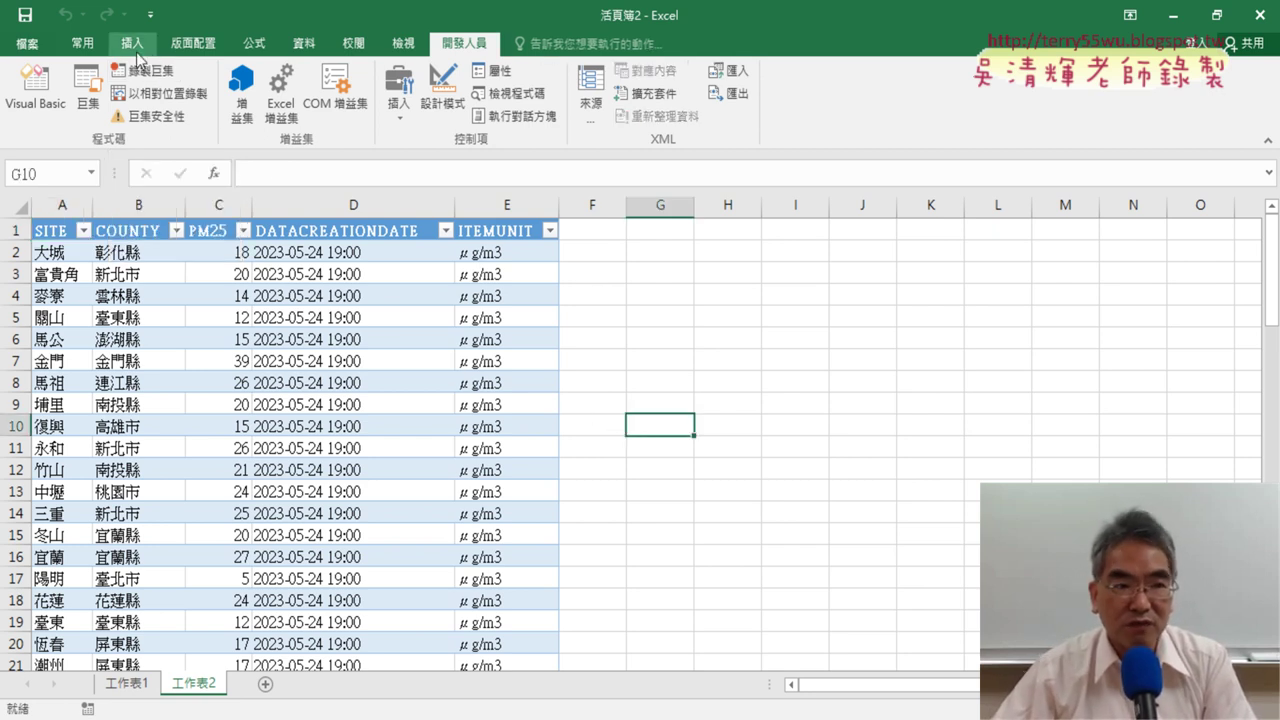
click(265, 684)
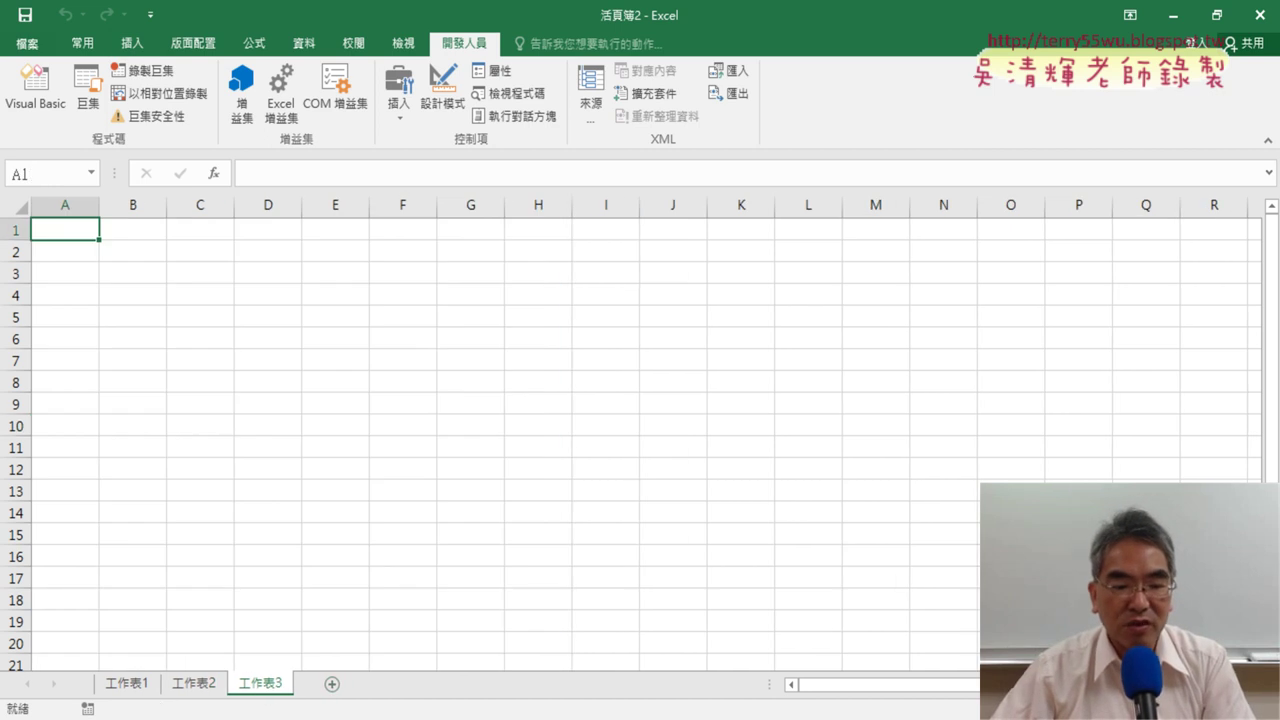
- In the Google Docs tutorial, select the word Queries on the macro's If line
key(alt+Tab)
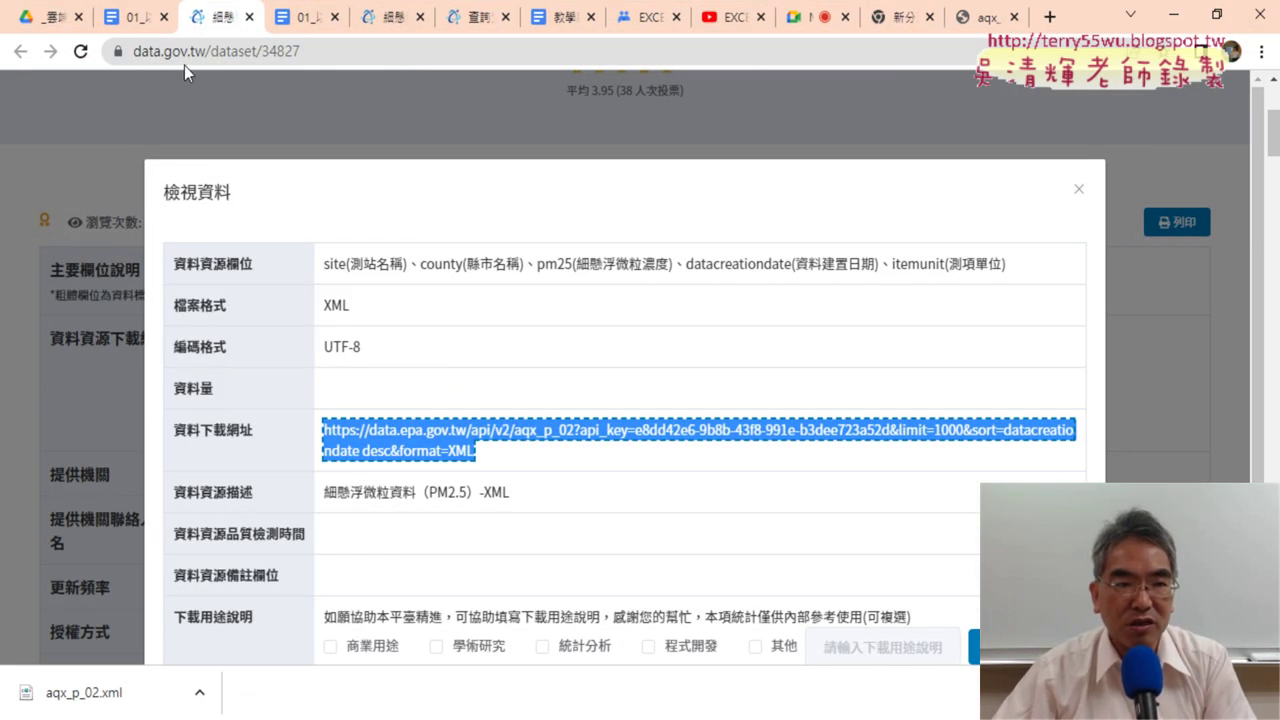
click(140, 20)
scroll(782, 426, down, 3)
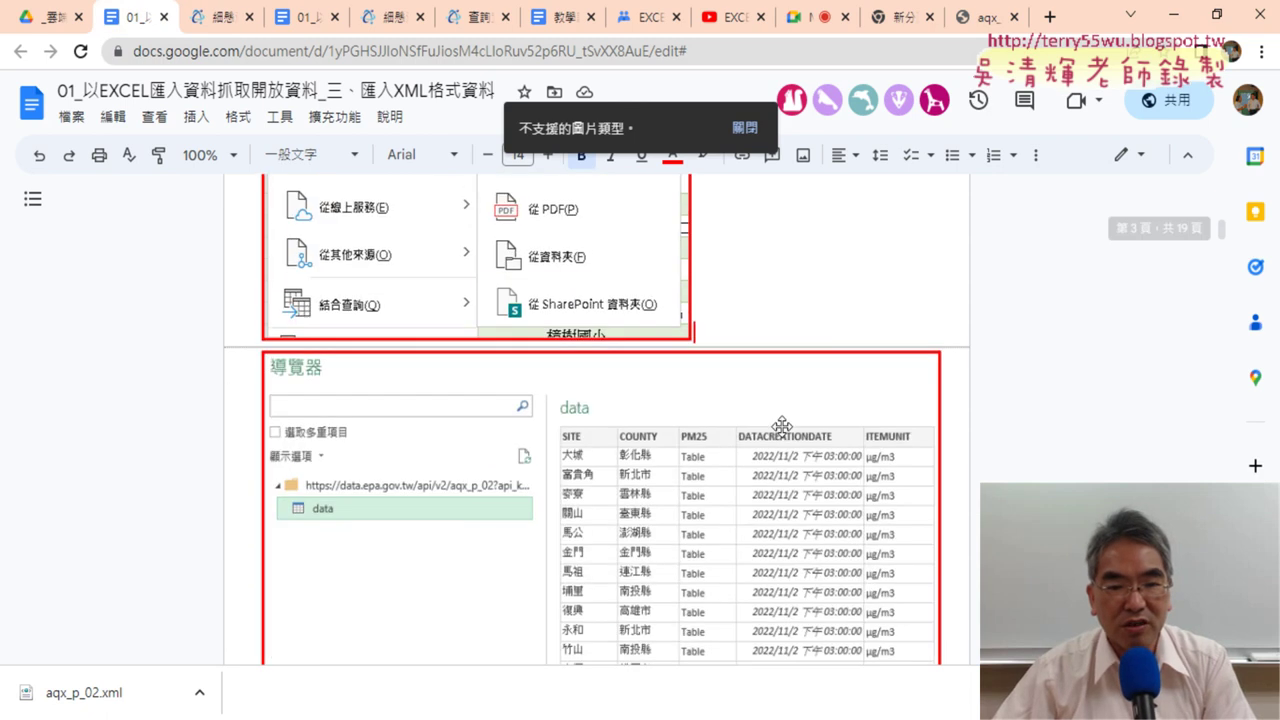
scroll(782, 426, down, 5)
scroll(782, 426, down, 5)
scroll(782, 426, down, 5)
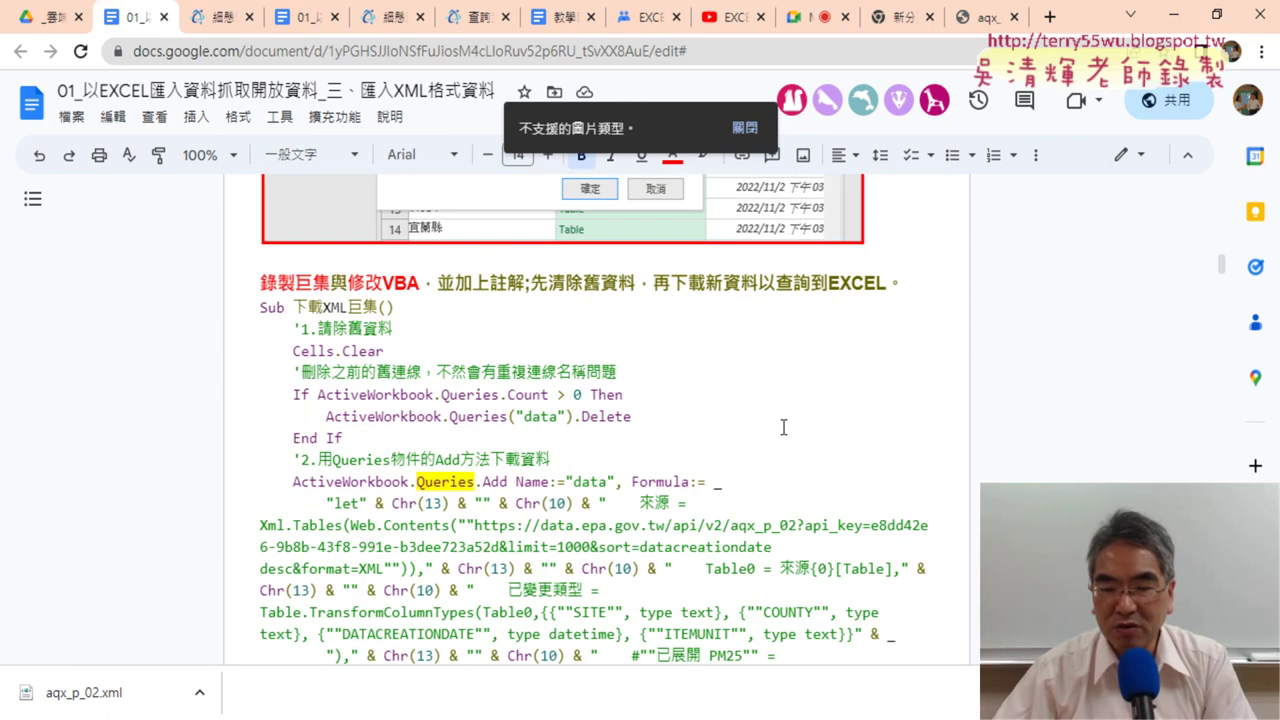
scroll(783, 427, down, 1)
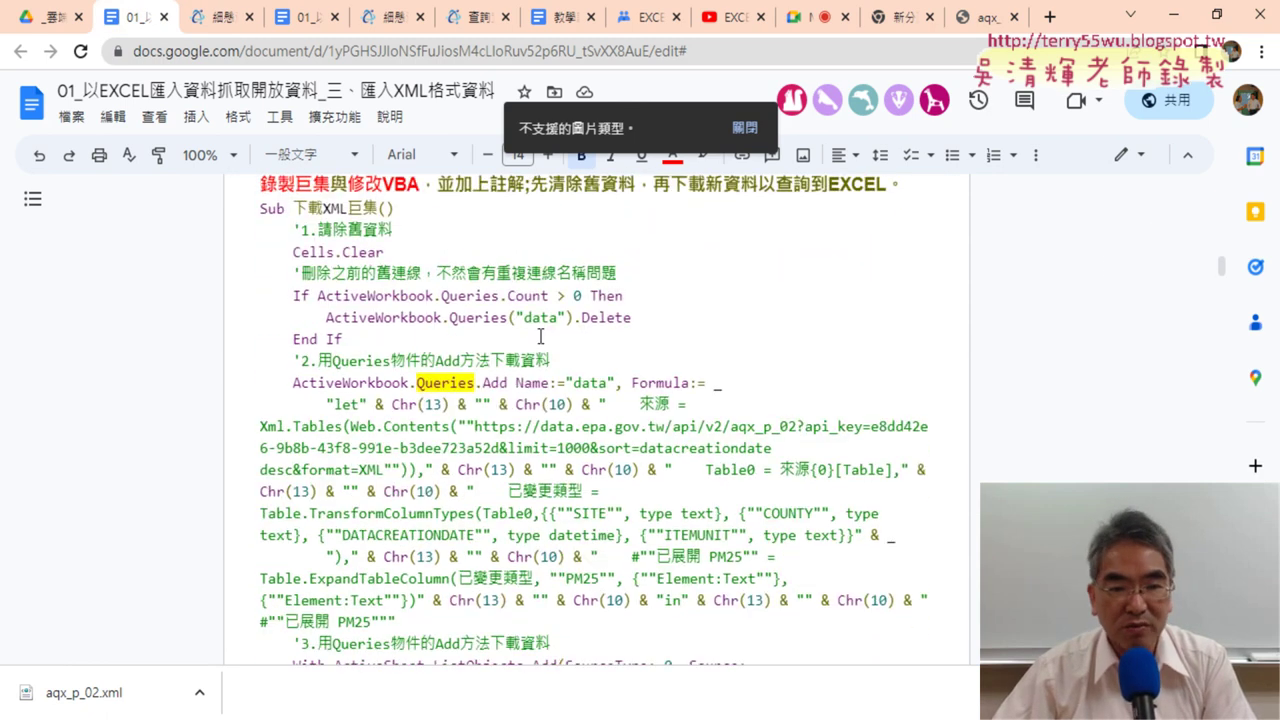
drag(446, 300, 500, 300)
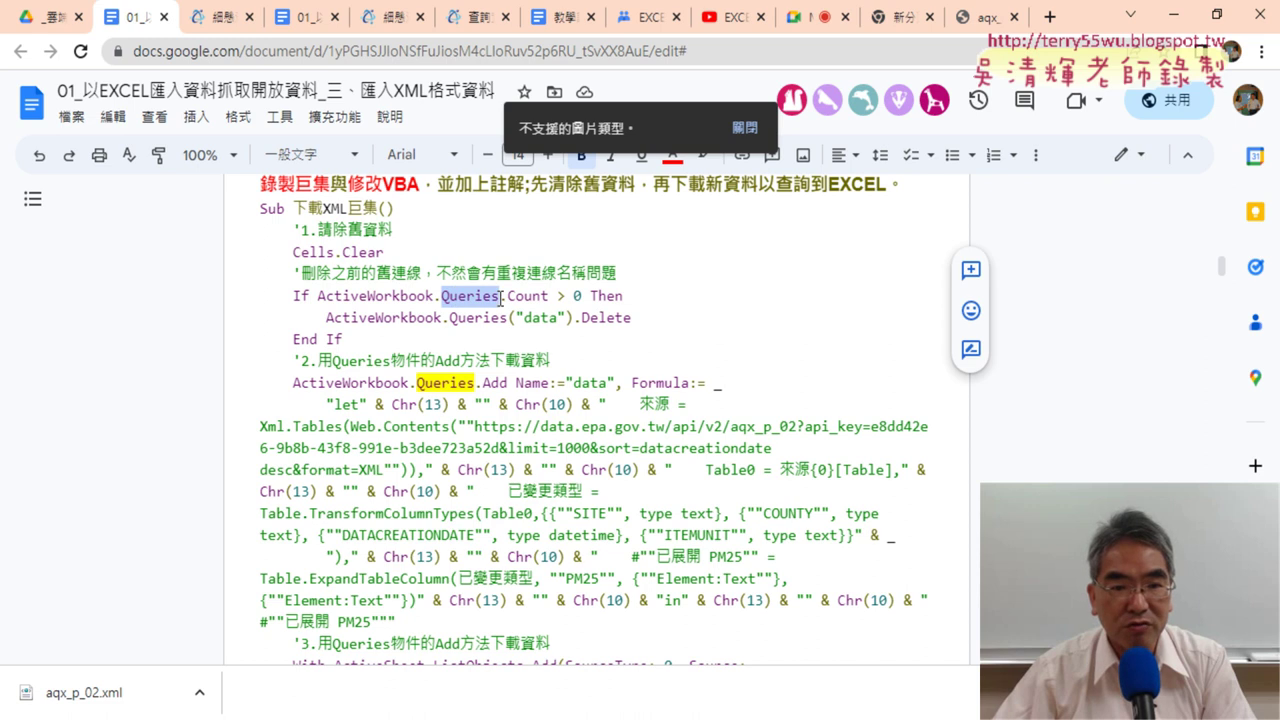
- Make Queries bold and raise its font size to 17
click(743, 131)
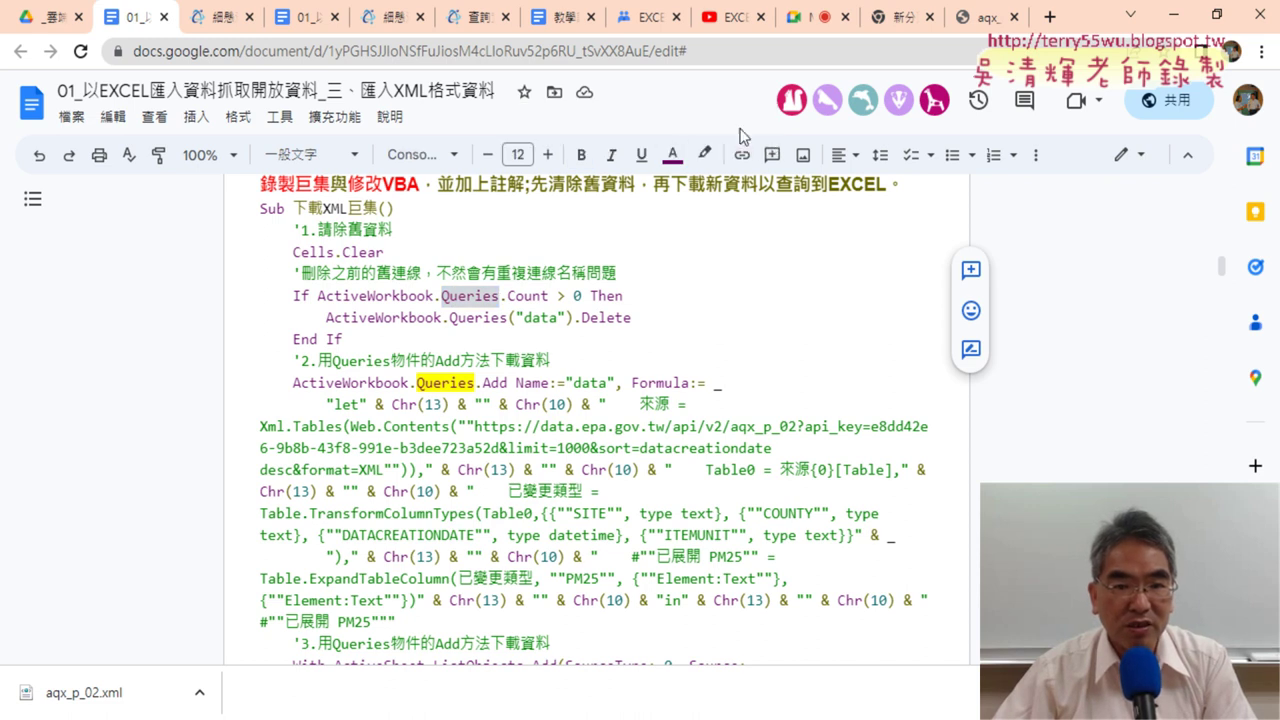
click(581, 158)
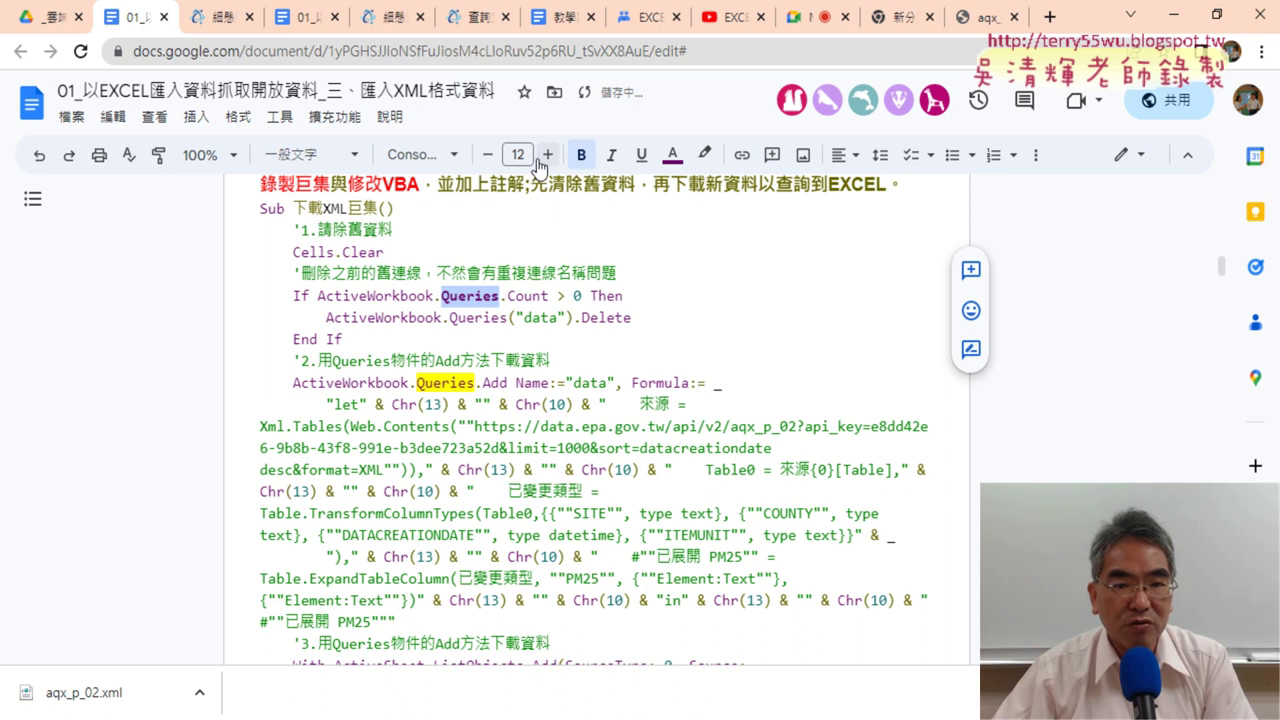
click(543, 158)
click(543, 158)
click(543, 158)
click(543, 158)
click(543, 158)
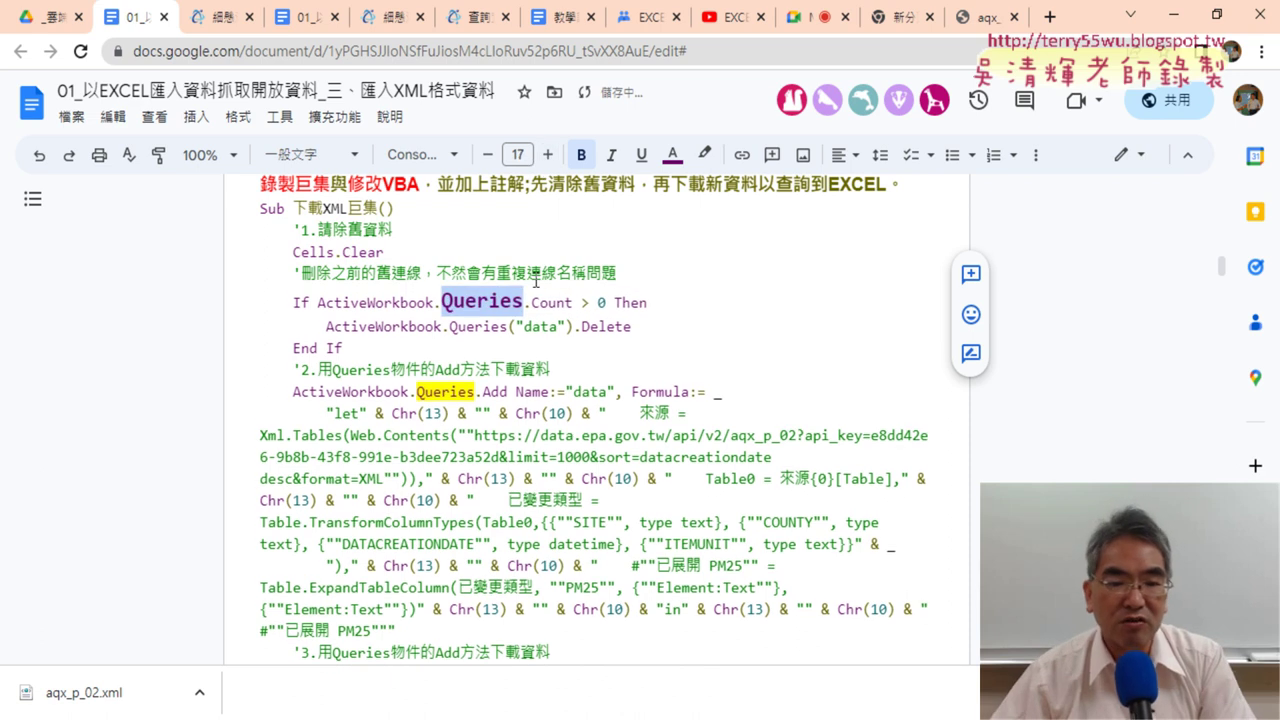
scroll(530, 300, down, 1)
scroll(520, 330, down, 3)
scroll(503, 357, down, 3)
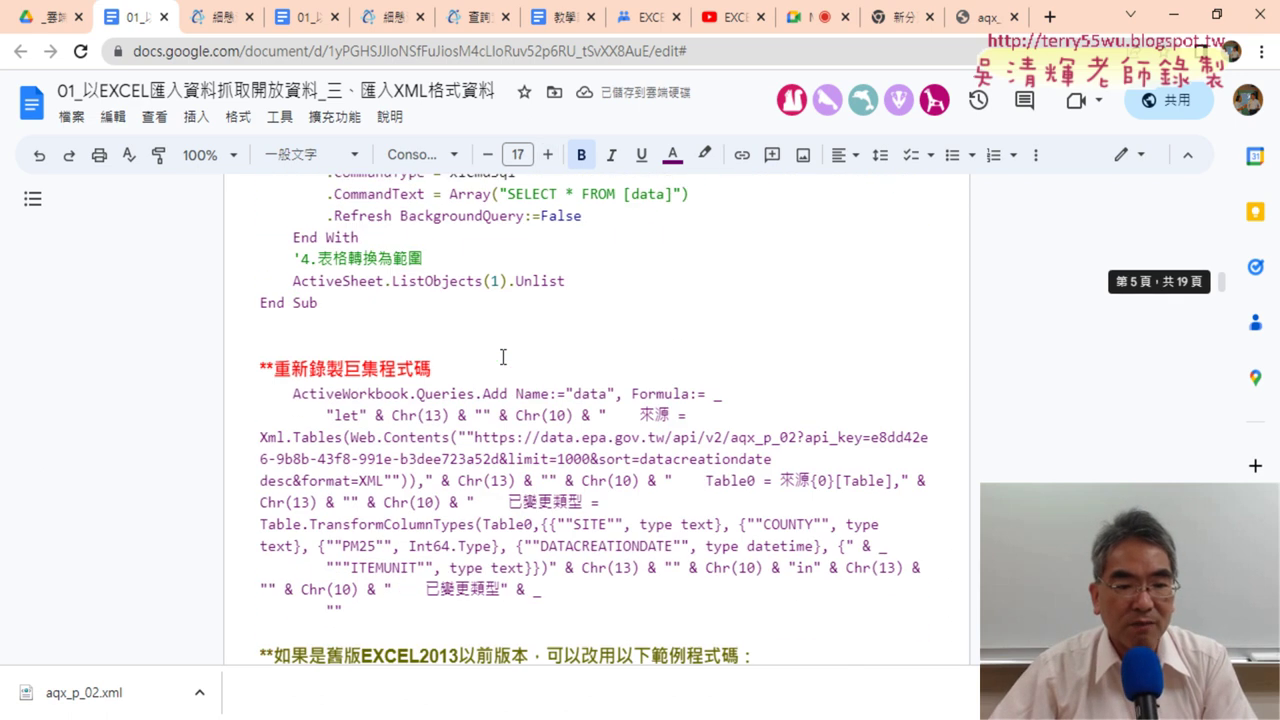
- Highlight the EXCEL2013 note and xmldom name, then select 讀取XML_檔案 from Sub through End Sub
scroll(503, 357, down, 1)
scroll(480, 352, down, 3)
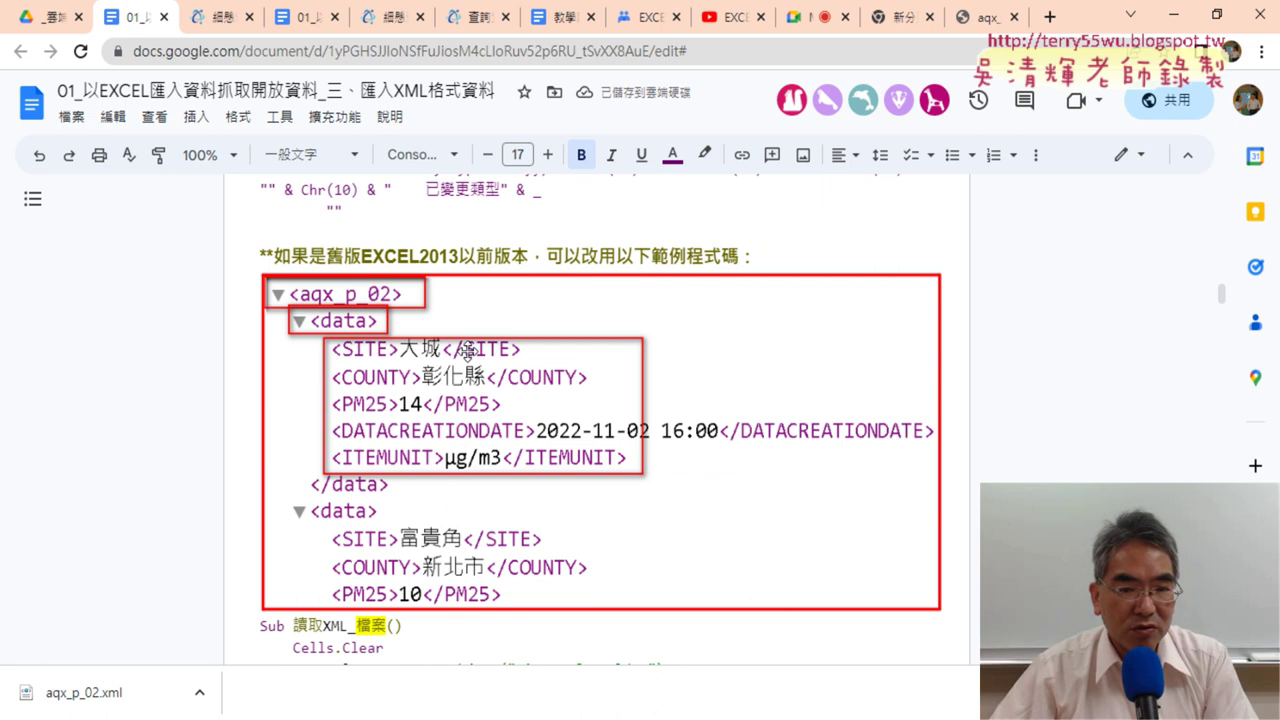
drag(358, 250, 458, 256)
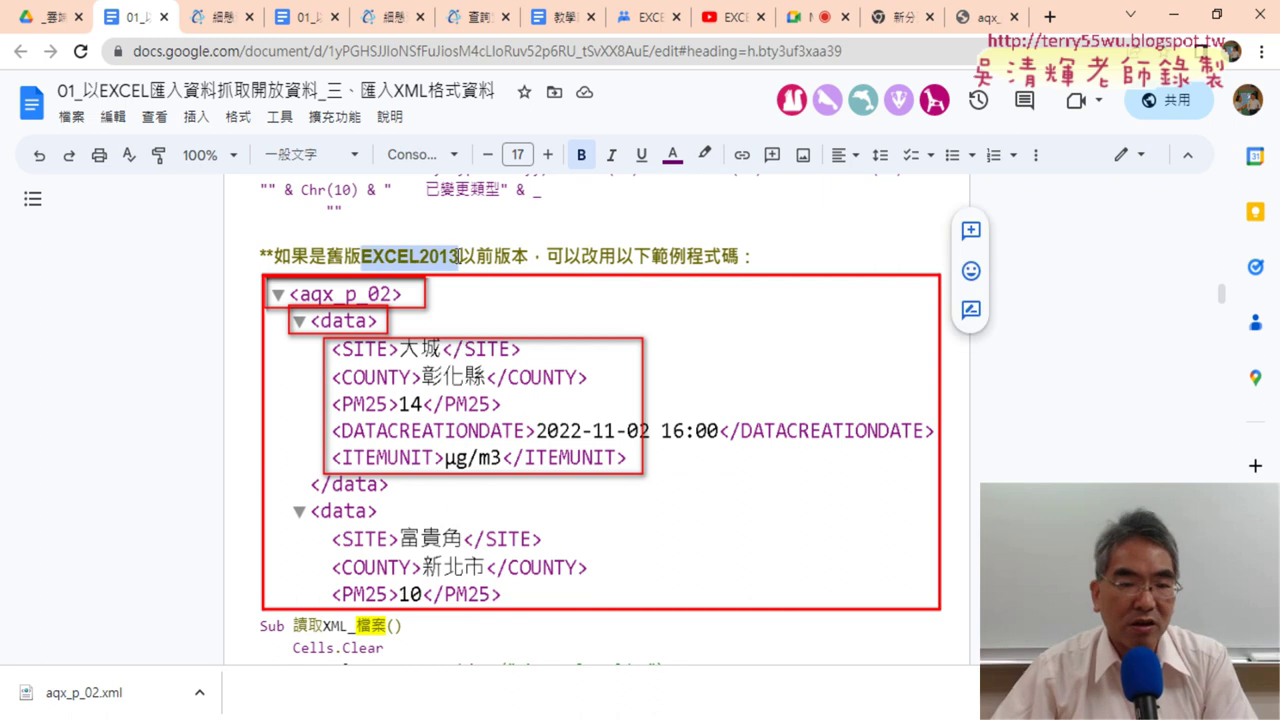
scroll(263, 251, down, 3)
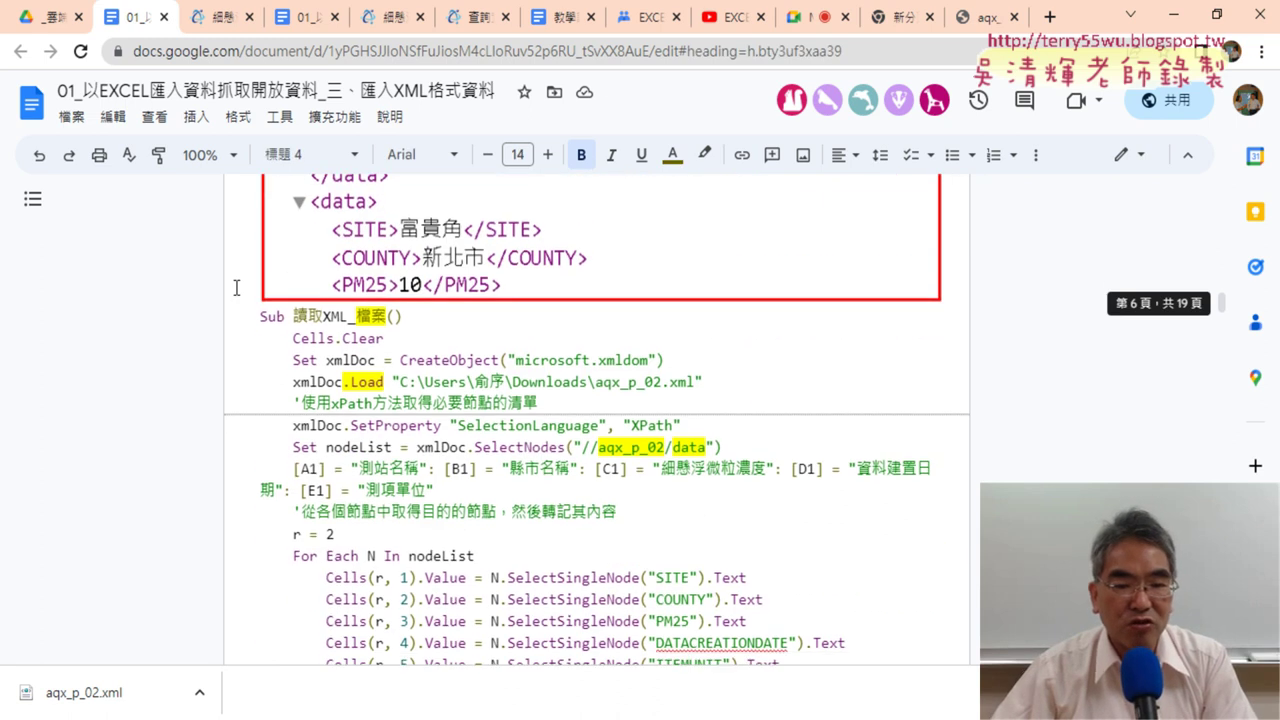
scroll(250, 270, down, 1)
scroll(271, 316, down, 1)
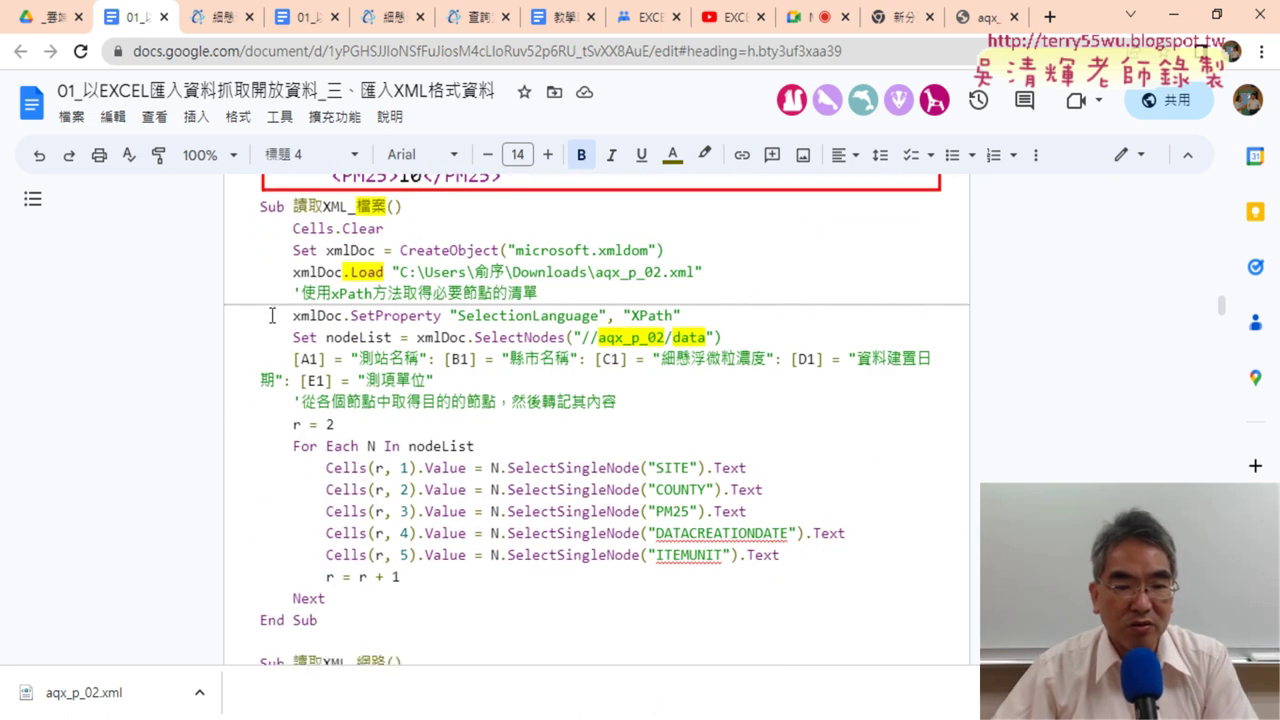
scroll(271, 316, up, 1)
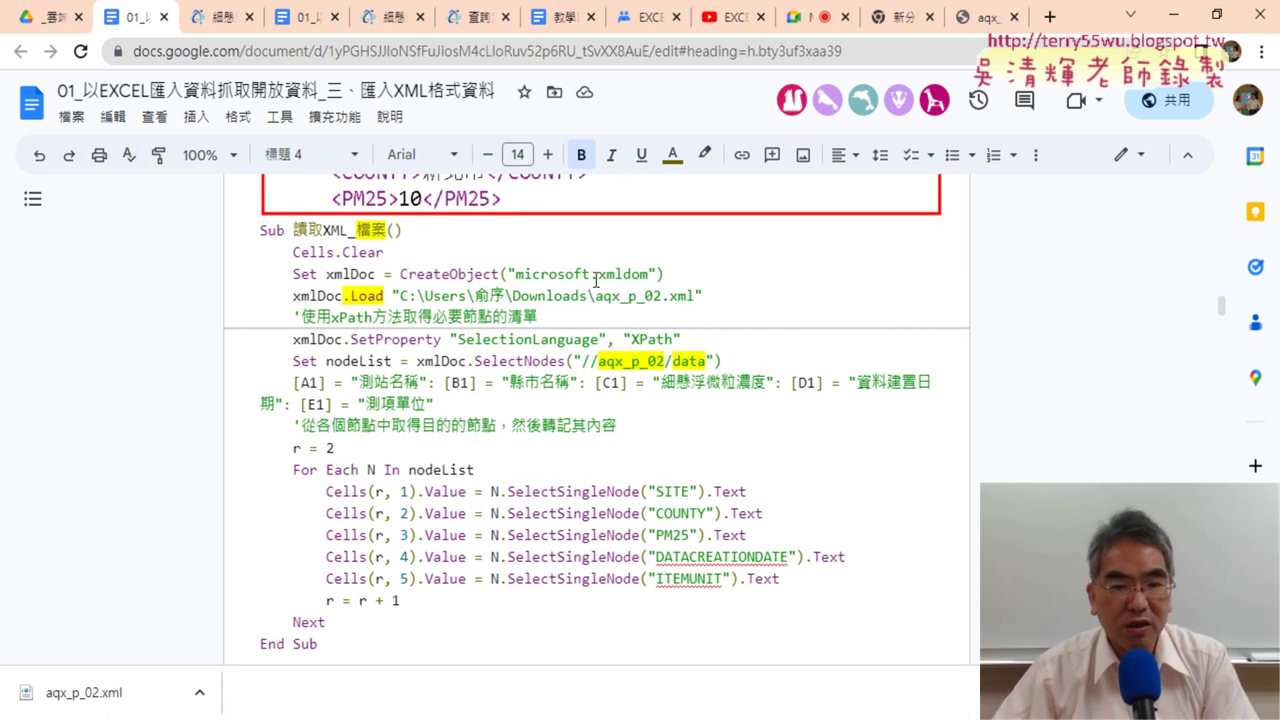
drag(598, 274, 622, 274)
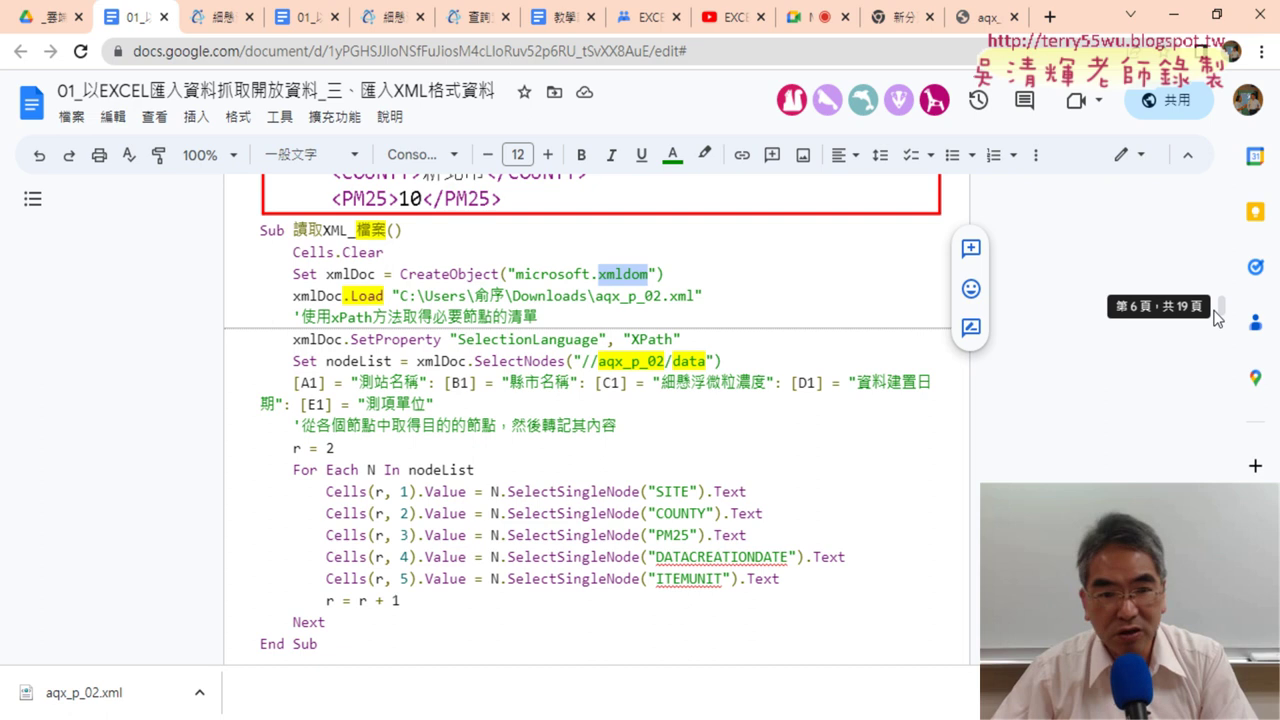
drag(258, 232, 401, 232)
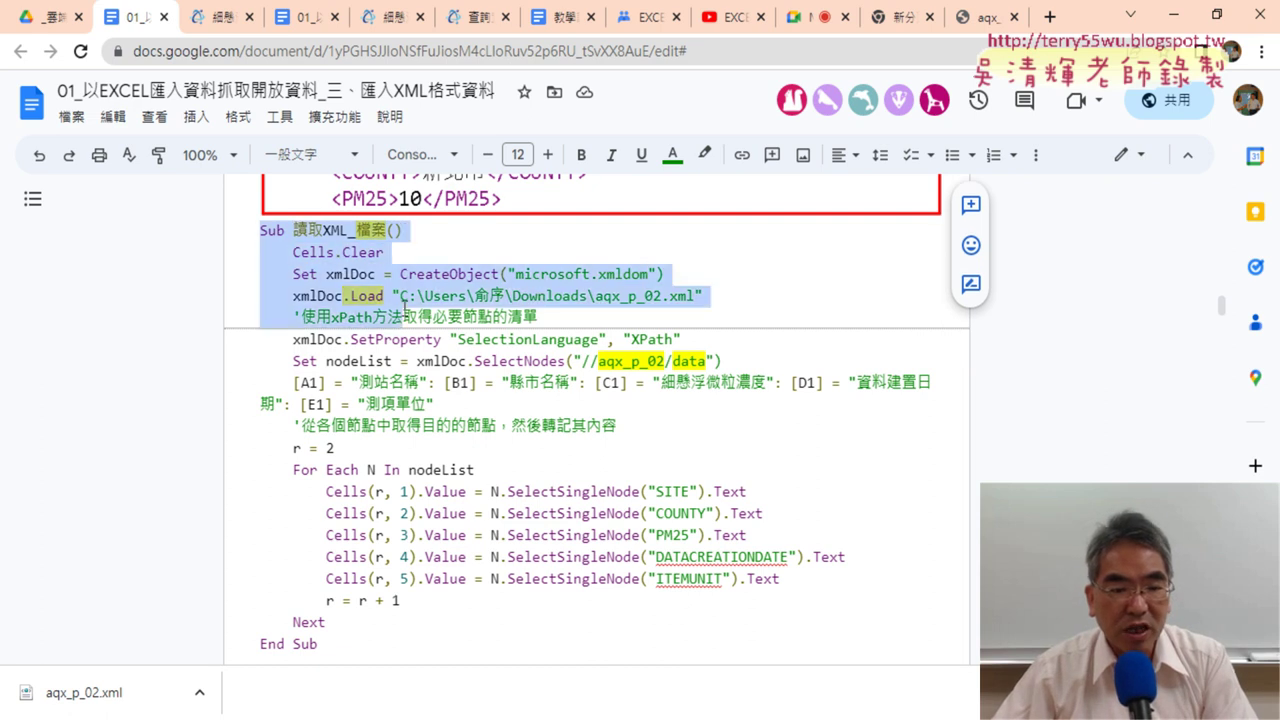
drag(404, 232, 408, 640)
key(ctrl+c)
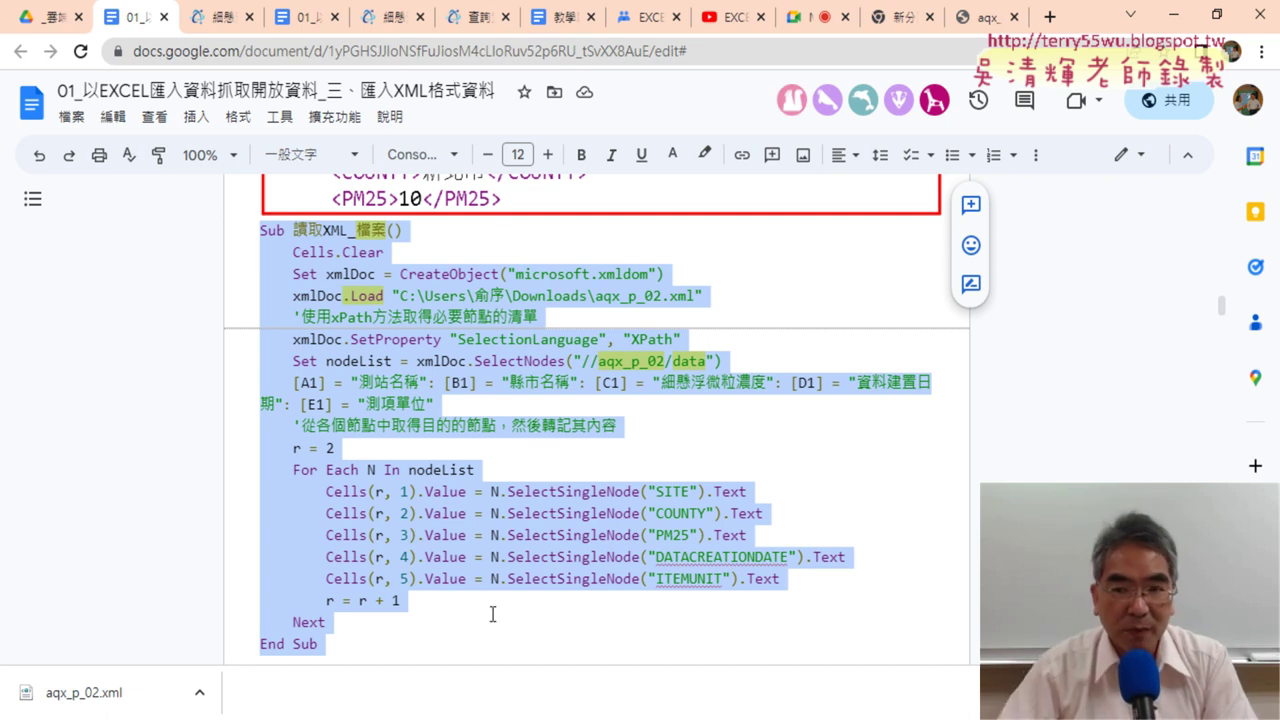
- In the Visual Basic editor, remove the old Module1 without exporting it
click(1172, 15)
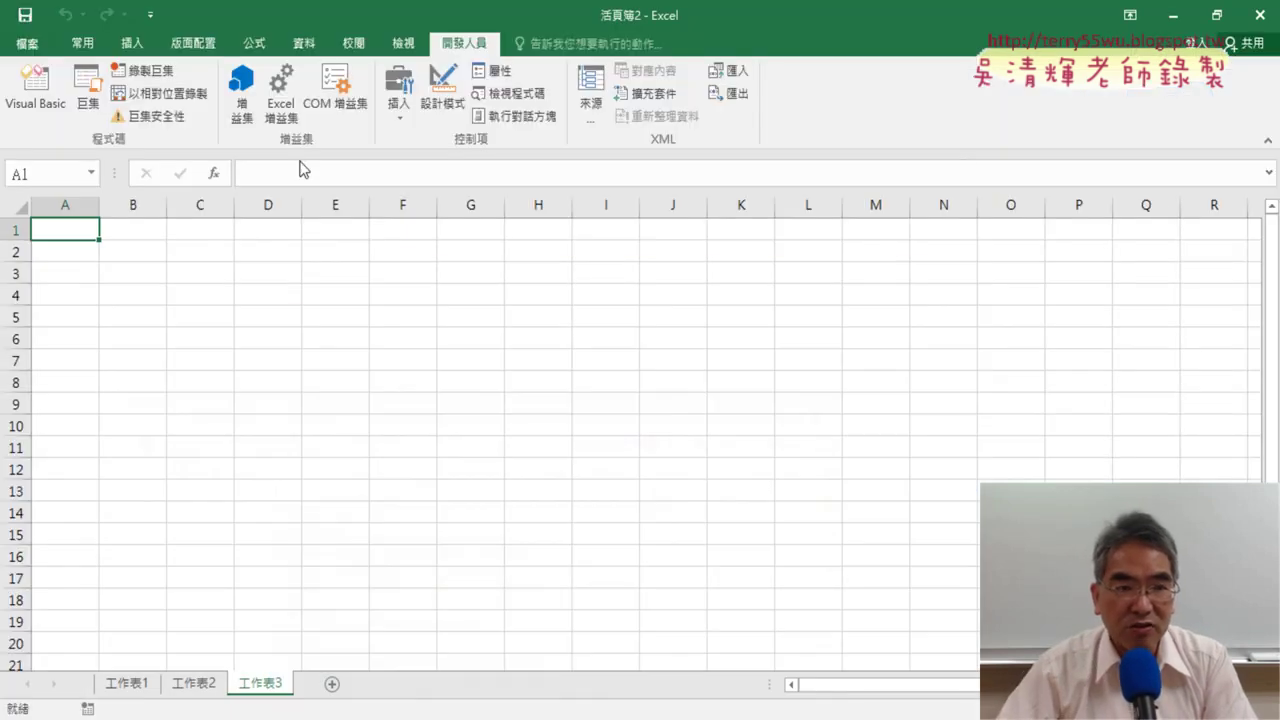
click(35, 90)
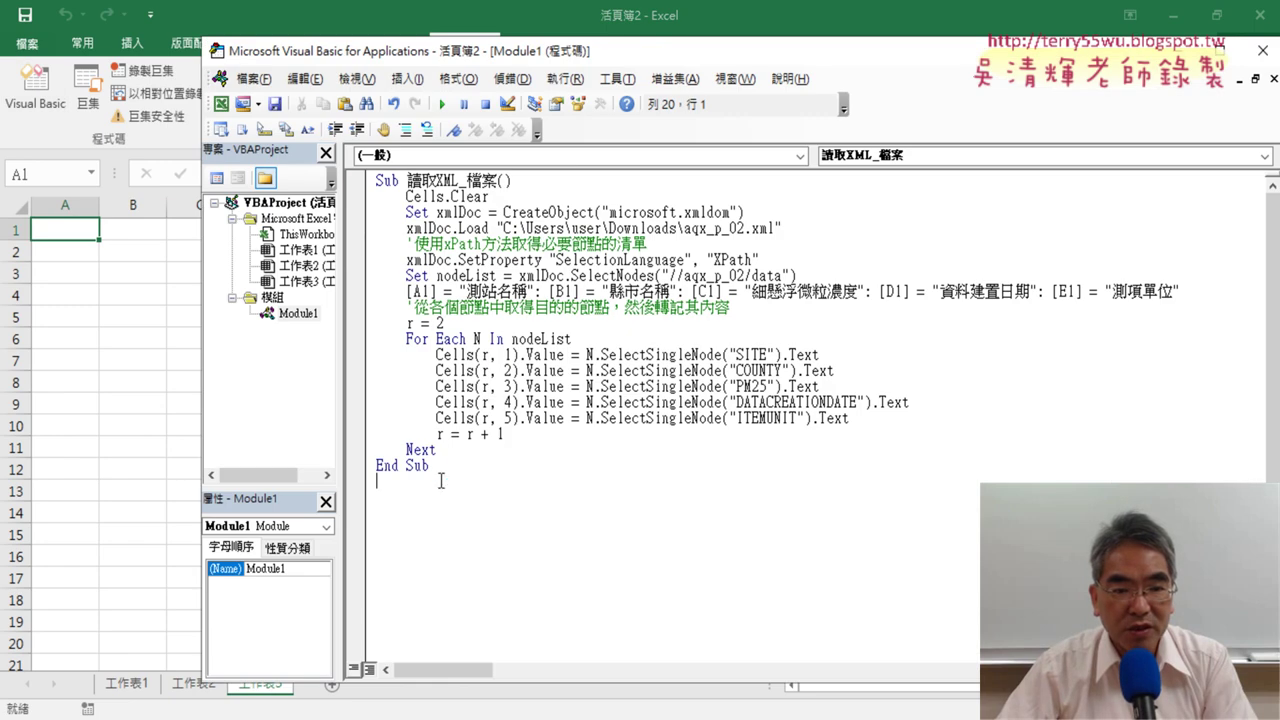
drag(440, 481, 372, 182)
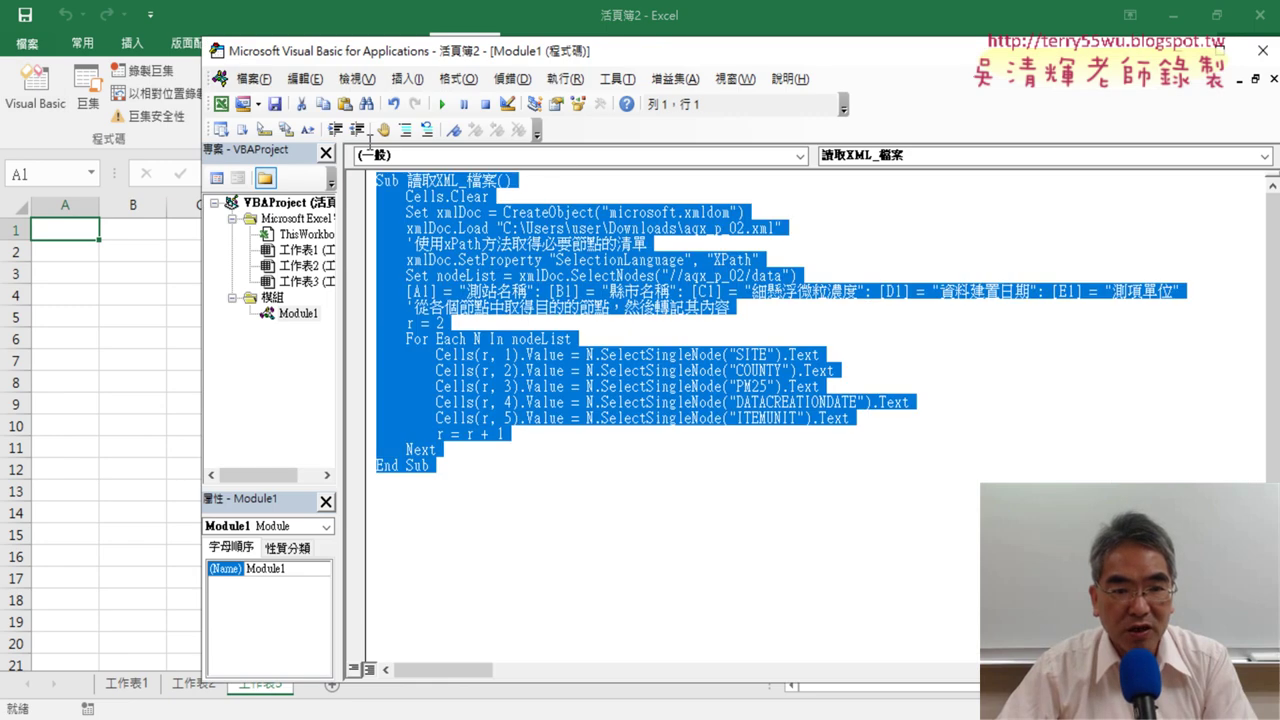
click(292, 315)
right_click(292, 315)
click(375, 468)
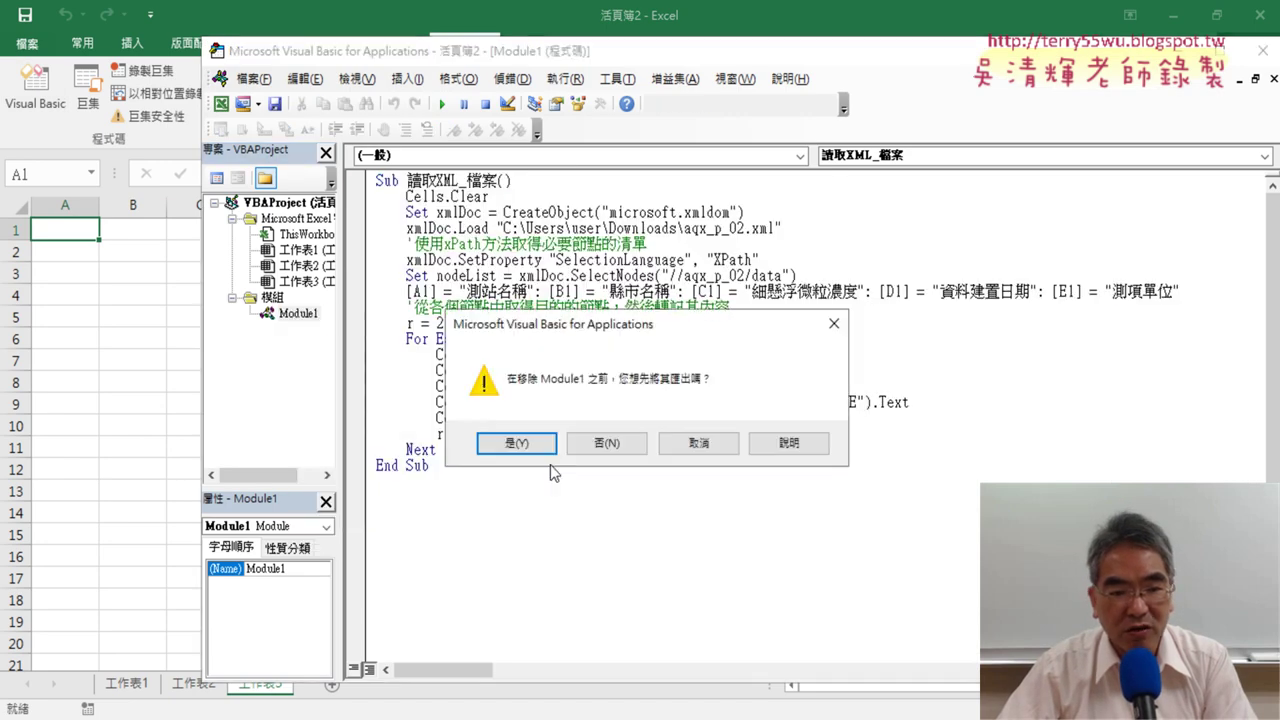
click(603, 452)
- Insert a new module and paste the 讀取XML_檔案 macro into it
click(305, 281)
right_click(305, 281)
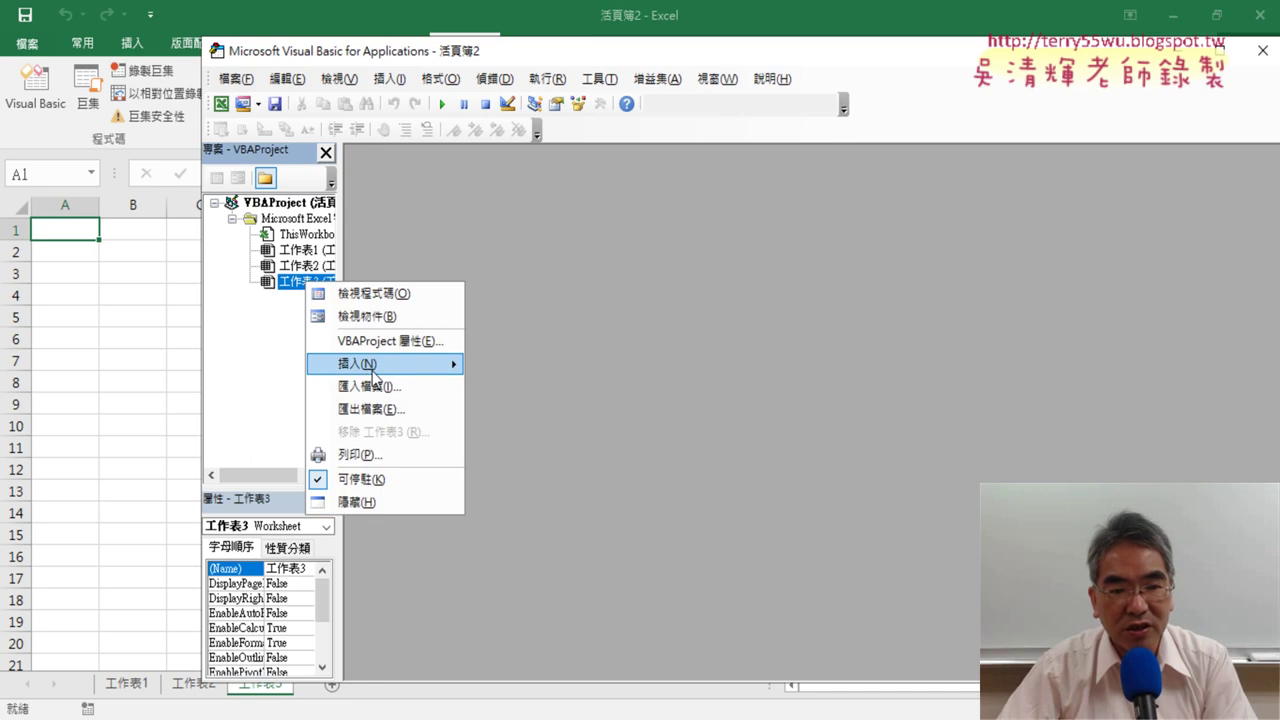
click(545, 390)
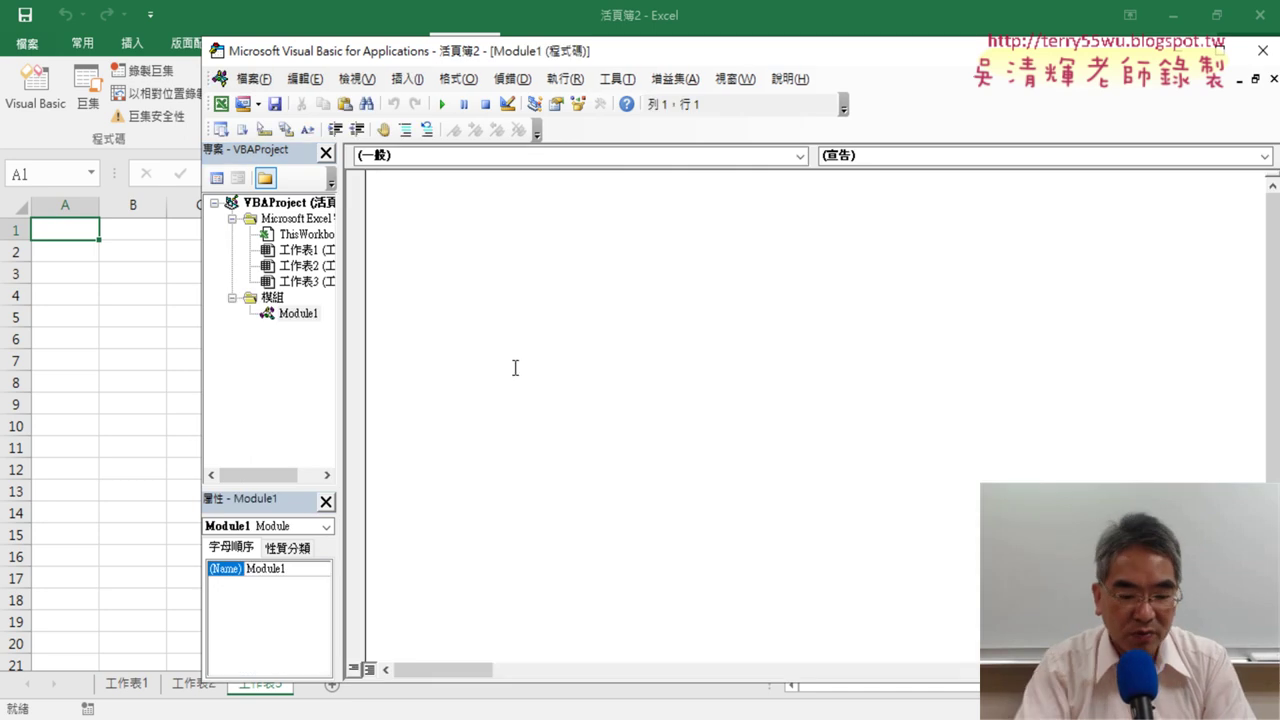
key(ctrl+v)
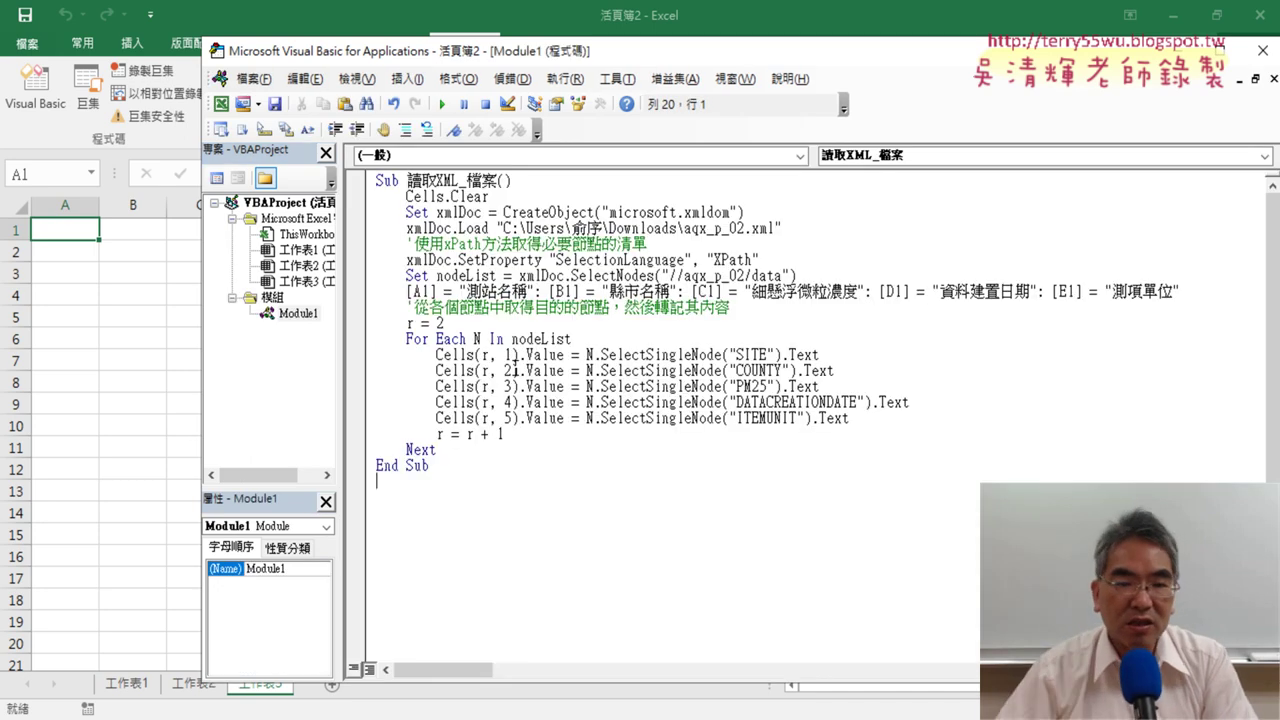
drag(492, 182, 481, 182)
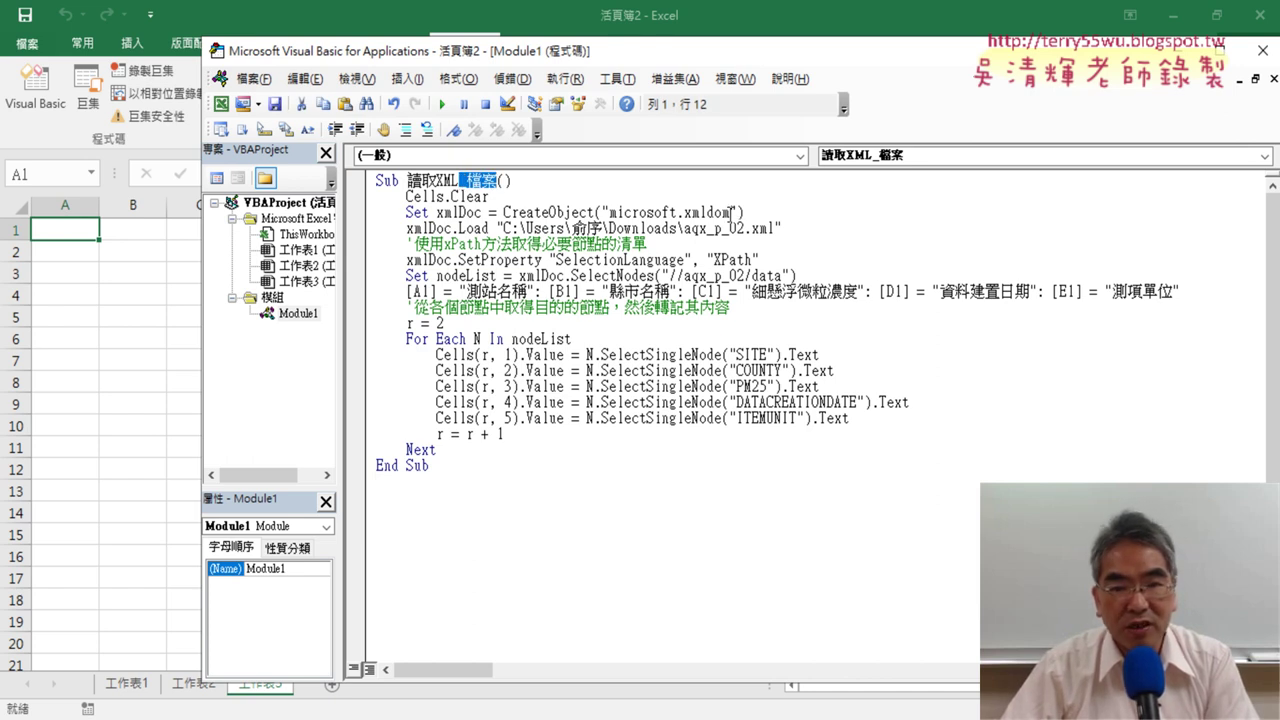
drag(731, 212, 617, 213)
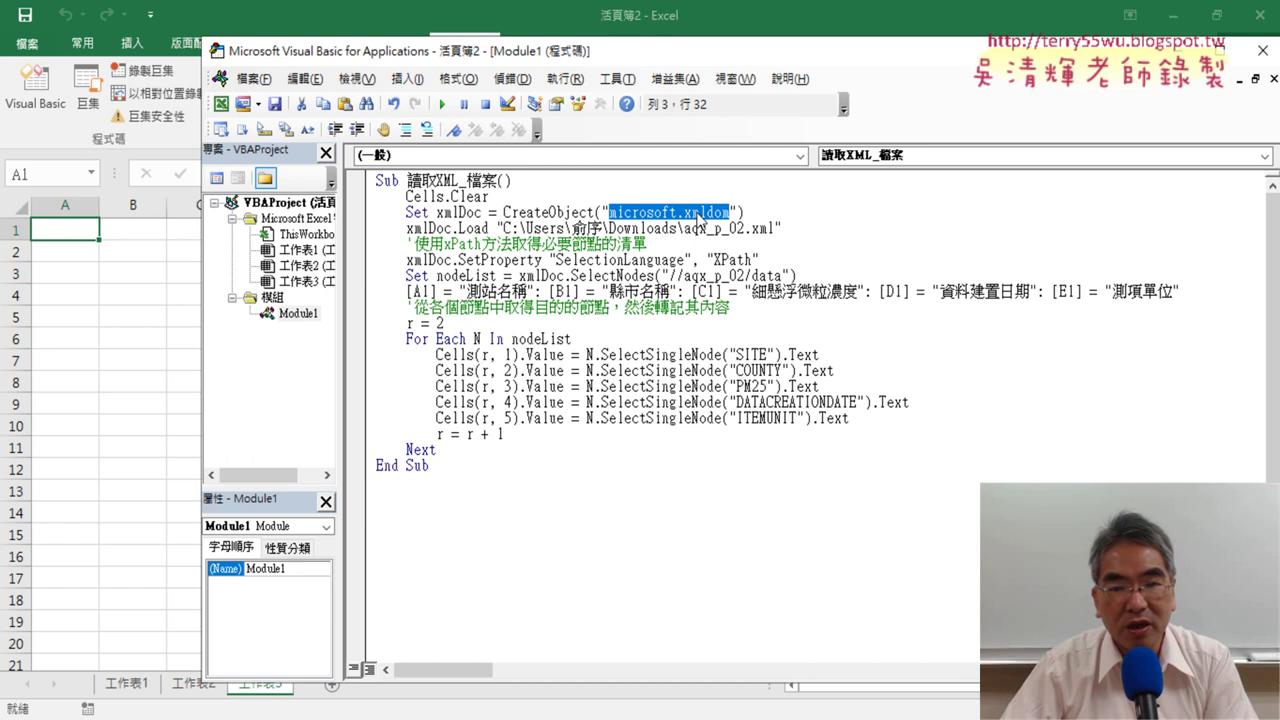
click(713, 213)
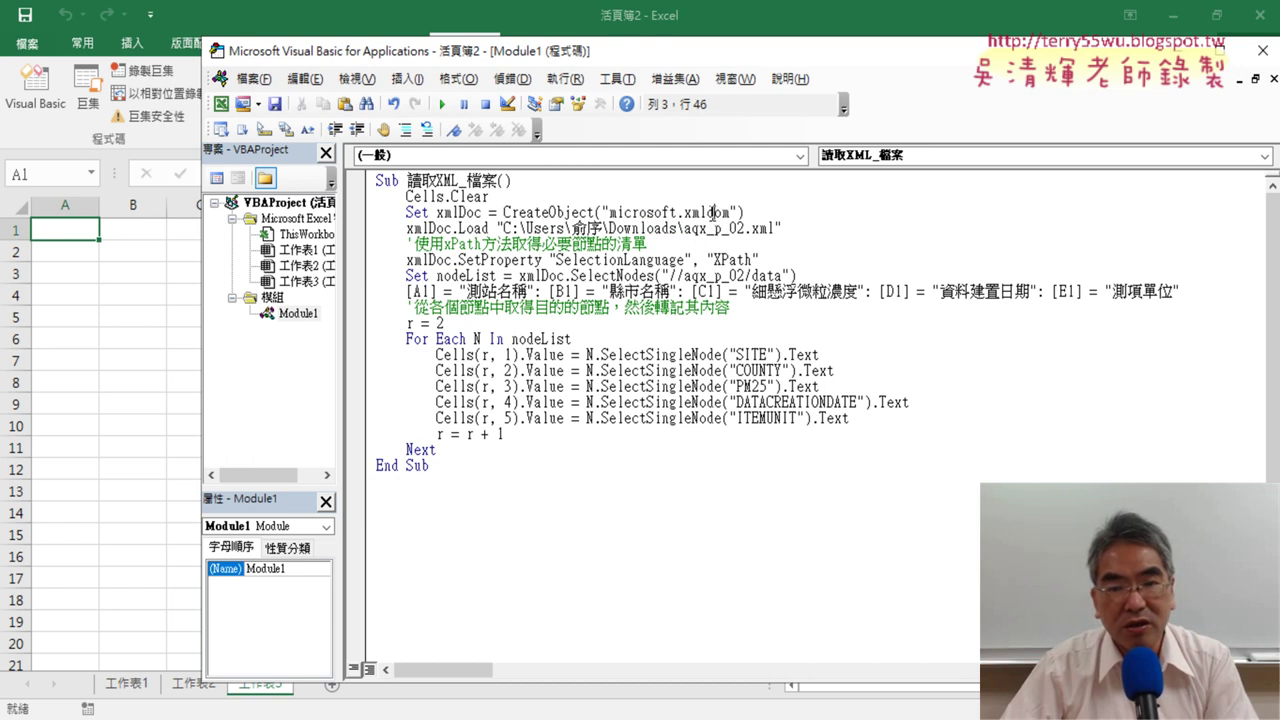
drag(705, 212, 731, 213)
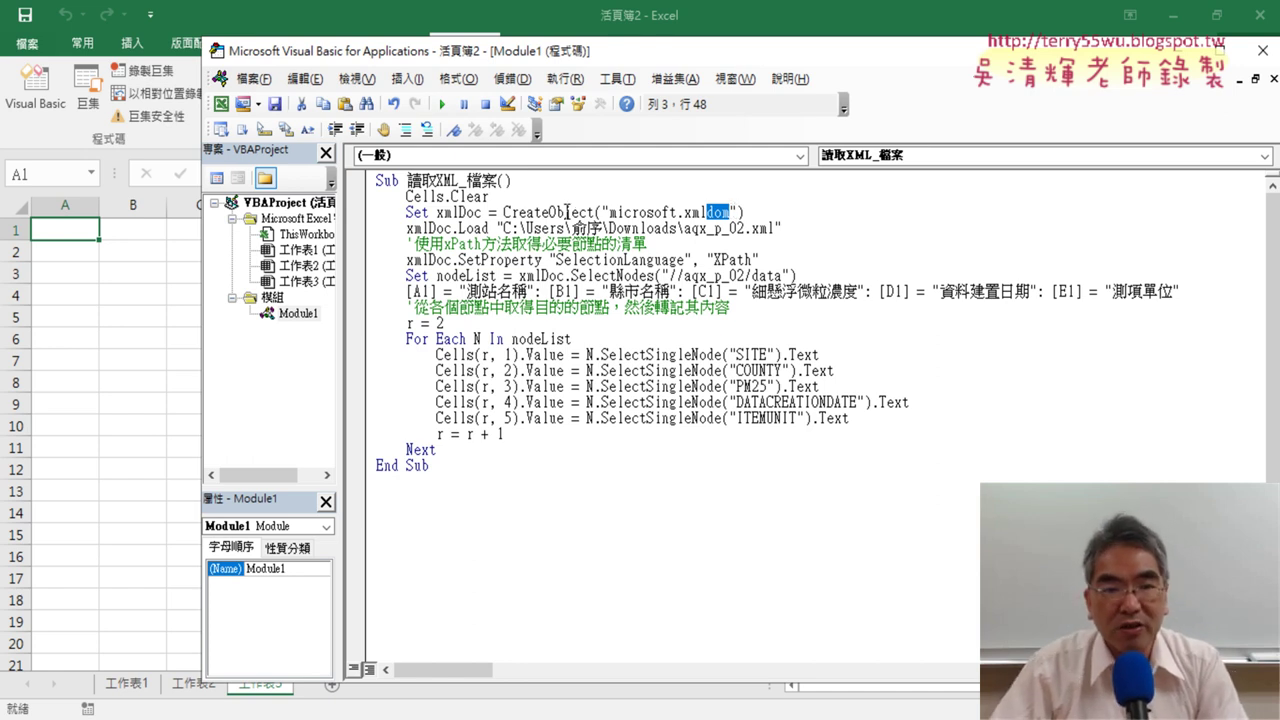
drag(490, 228, 452, 228)
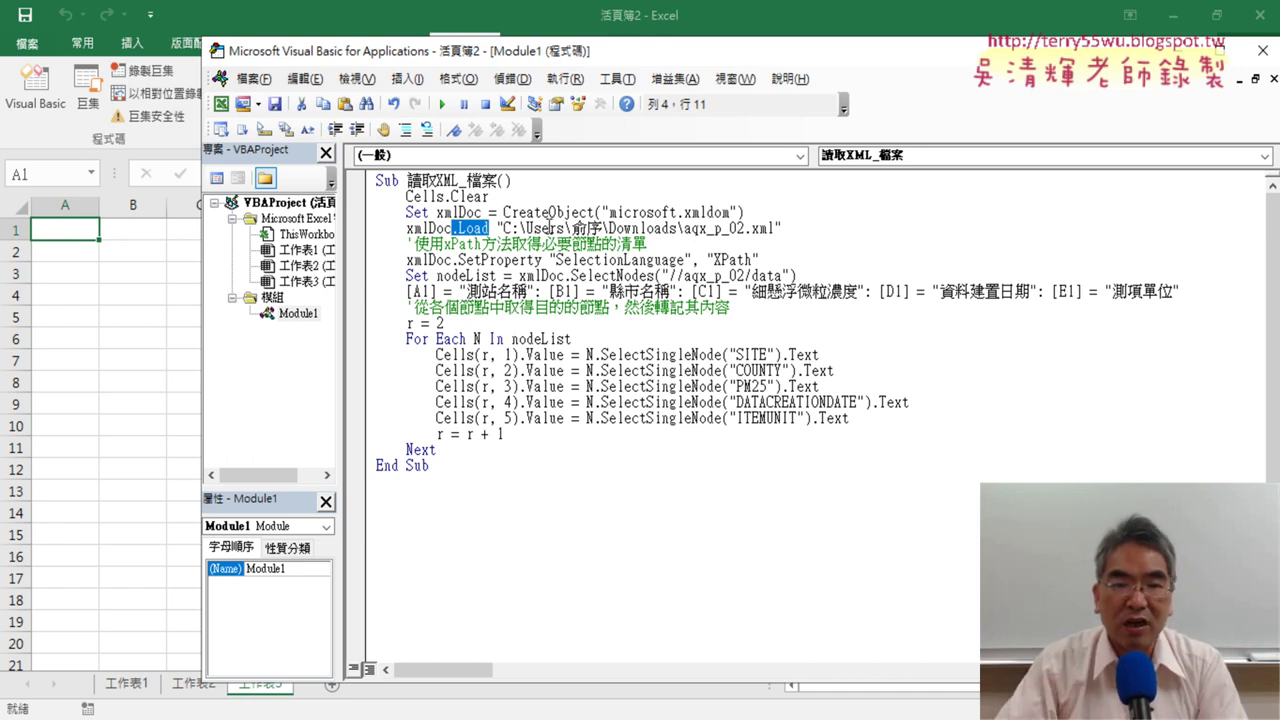
mouse_move(503, 228)
mouse_down()
mouse_move(722, 230)
mouse_move(678, 231)
mouse_up()
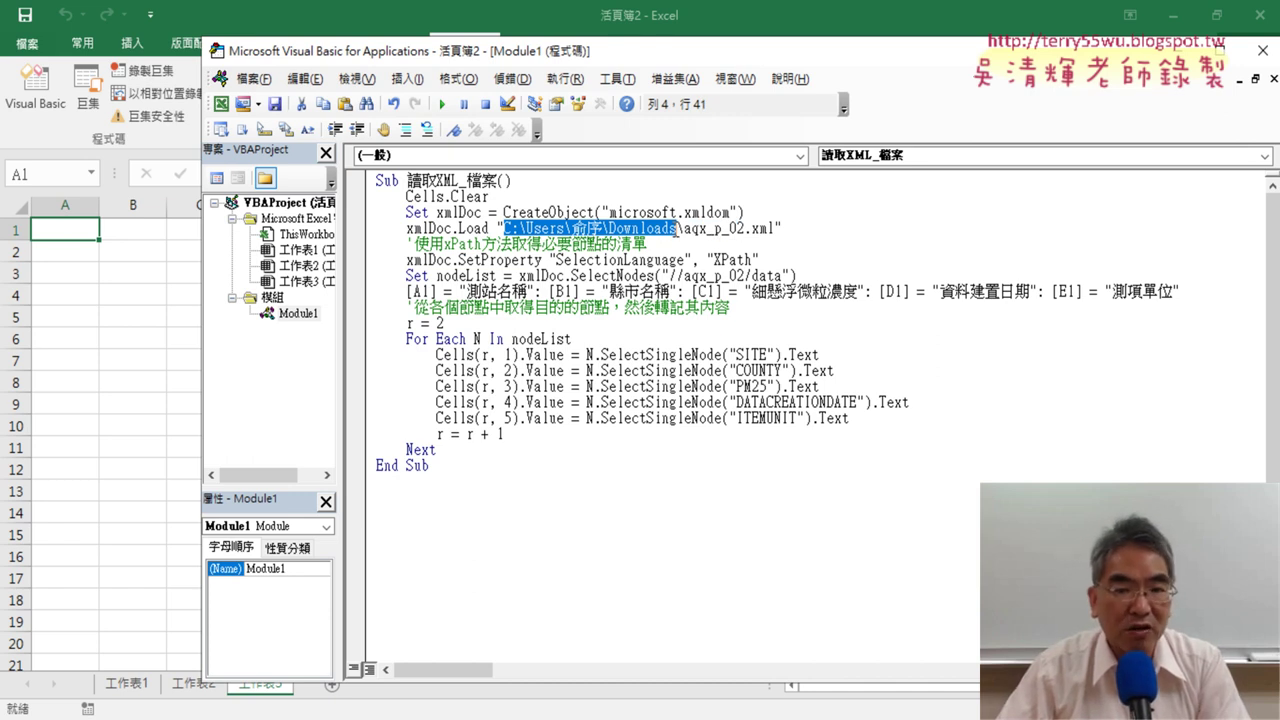
- Open the Downloads folder holding aqx_p_02.xml via Show in folder
click(305, 715)
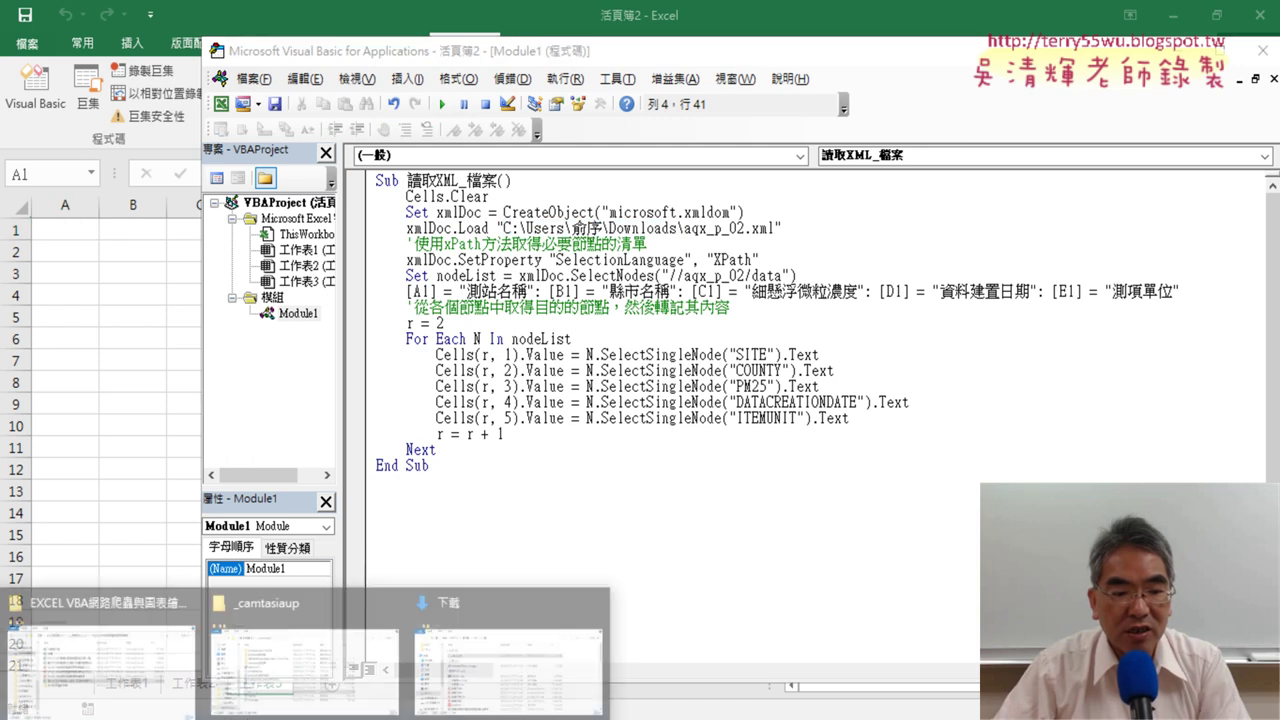
click(508, 655)
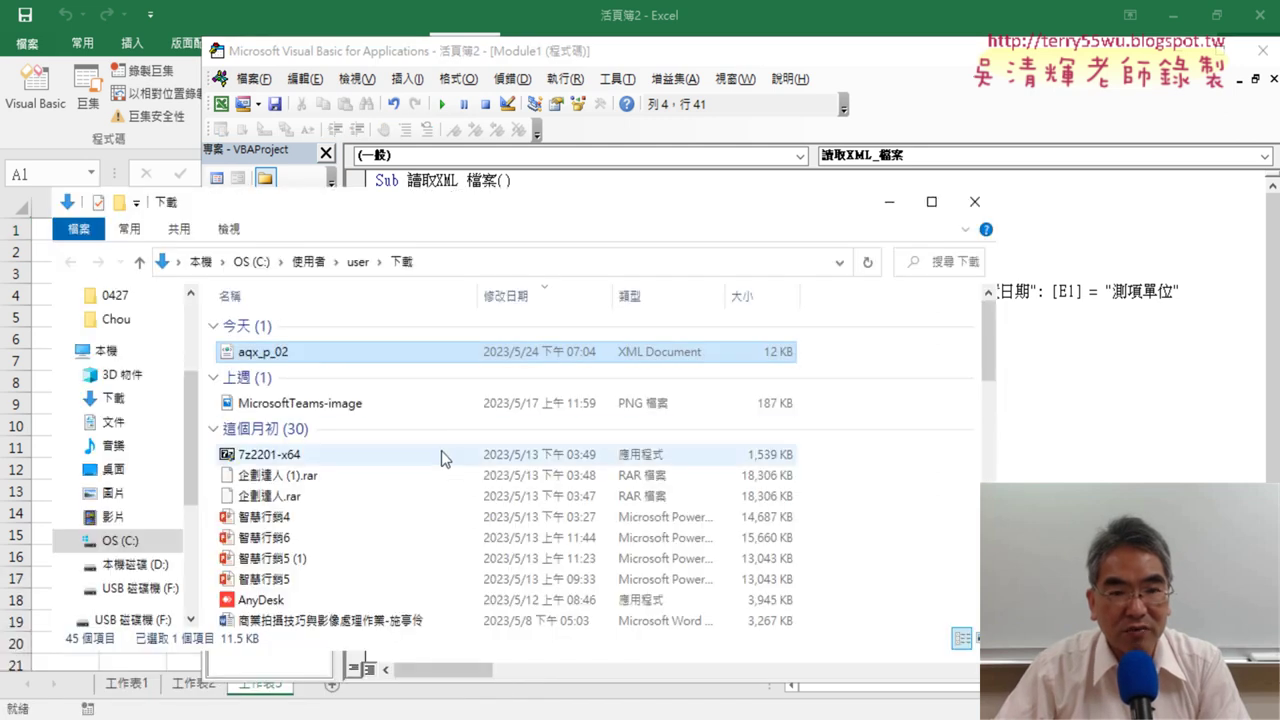
mouse_move(560, 165)
mouse_down()
mouse_move(500, 158)
mouse_move(494, 118)
mouse_up()
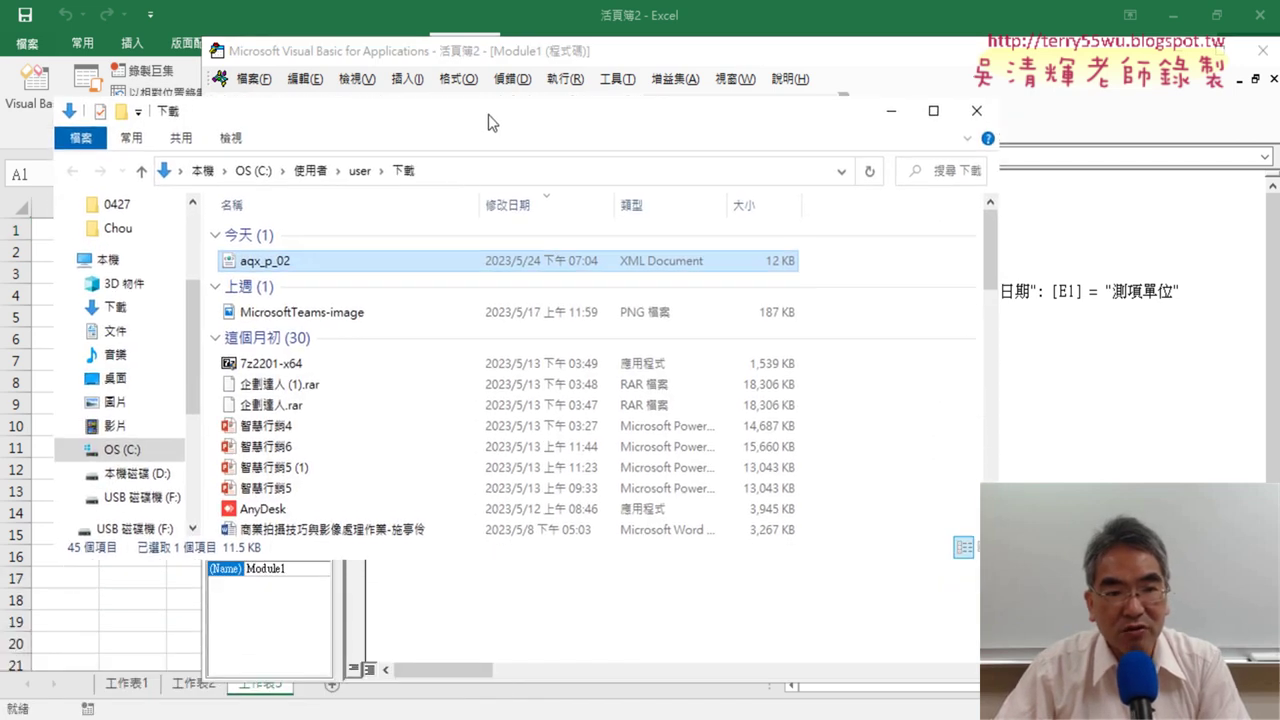
click(1172, 15)
key(alt+Tab)
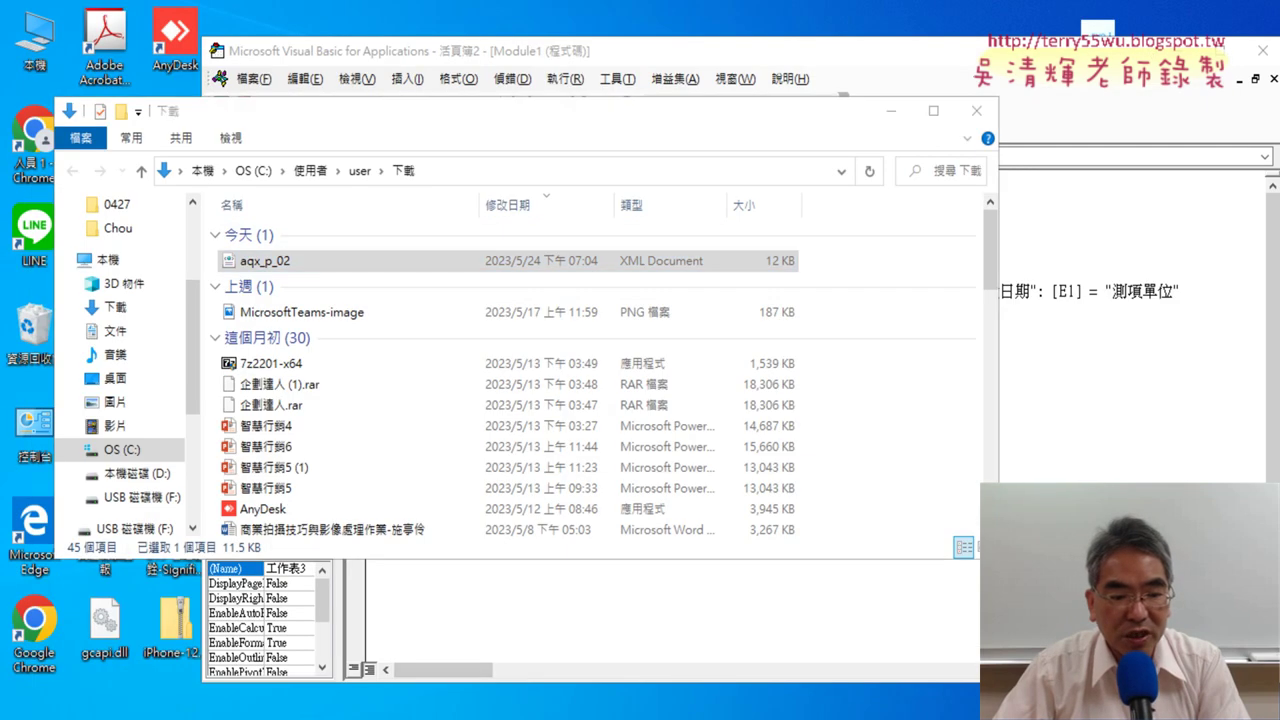
click(200, 694)
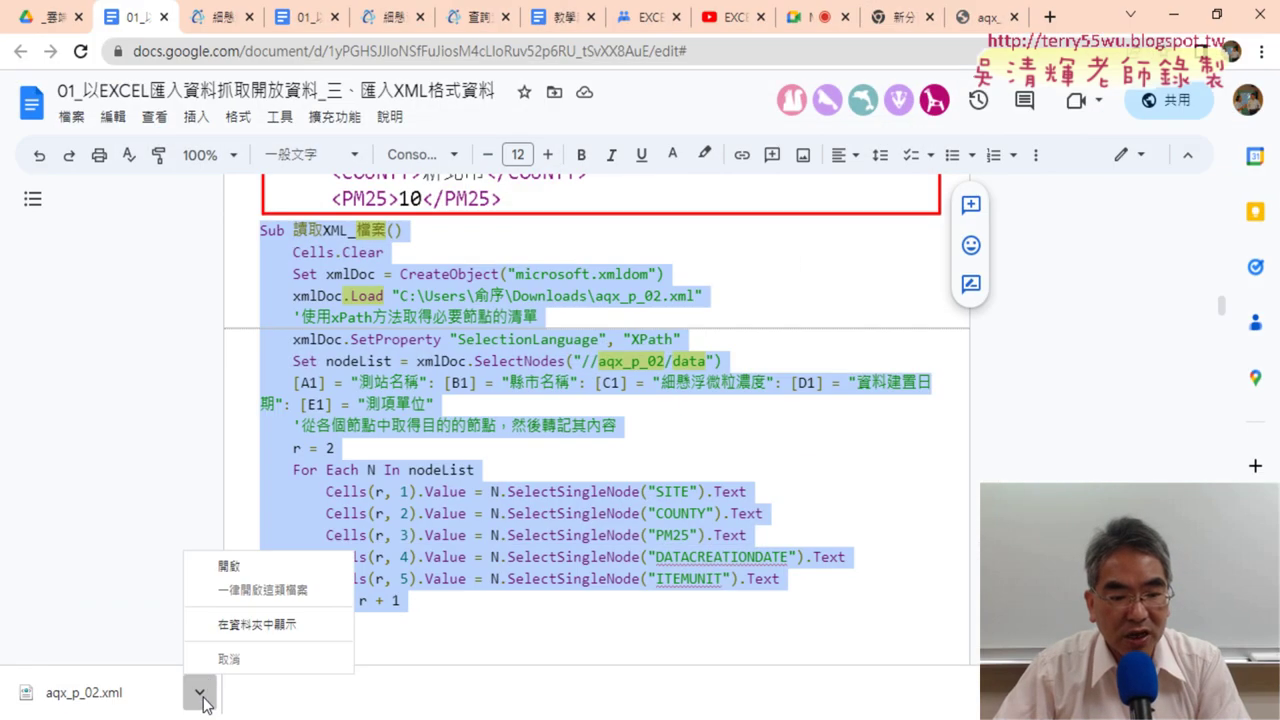
click(281, 626)
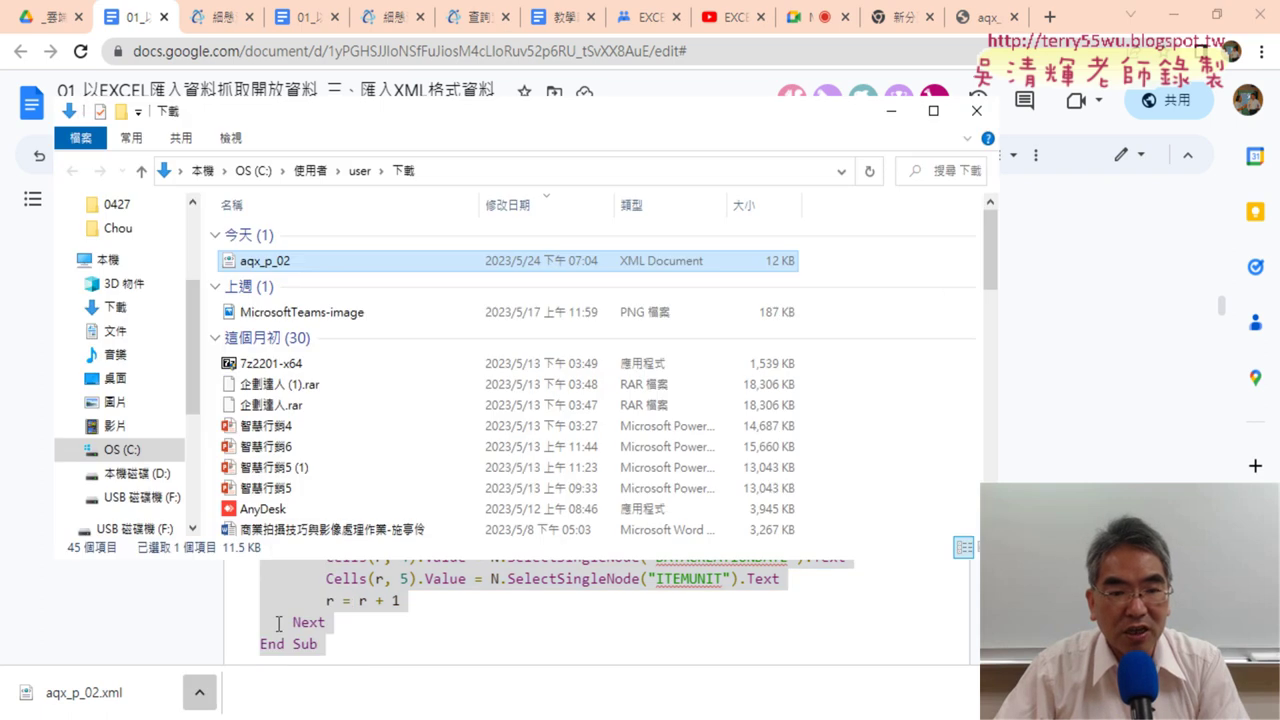
- Copy the folder path C:\Users\user\Downloads from the Explorer address bar
click(481, 172)
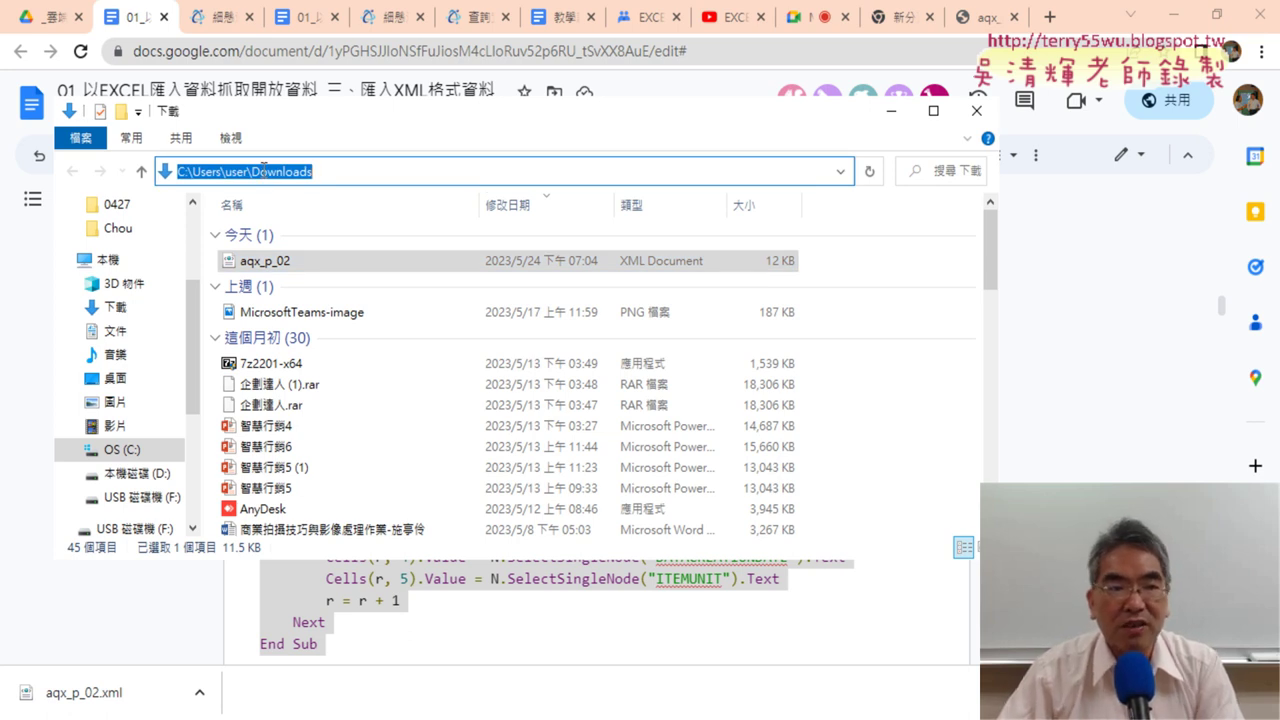
right_click(264, 170)
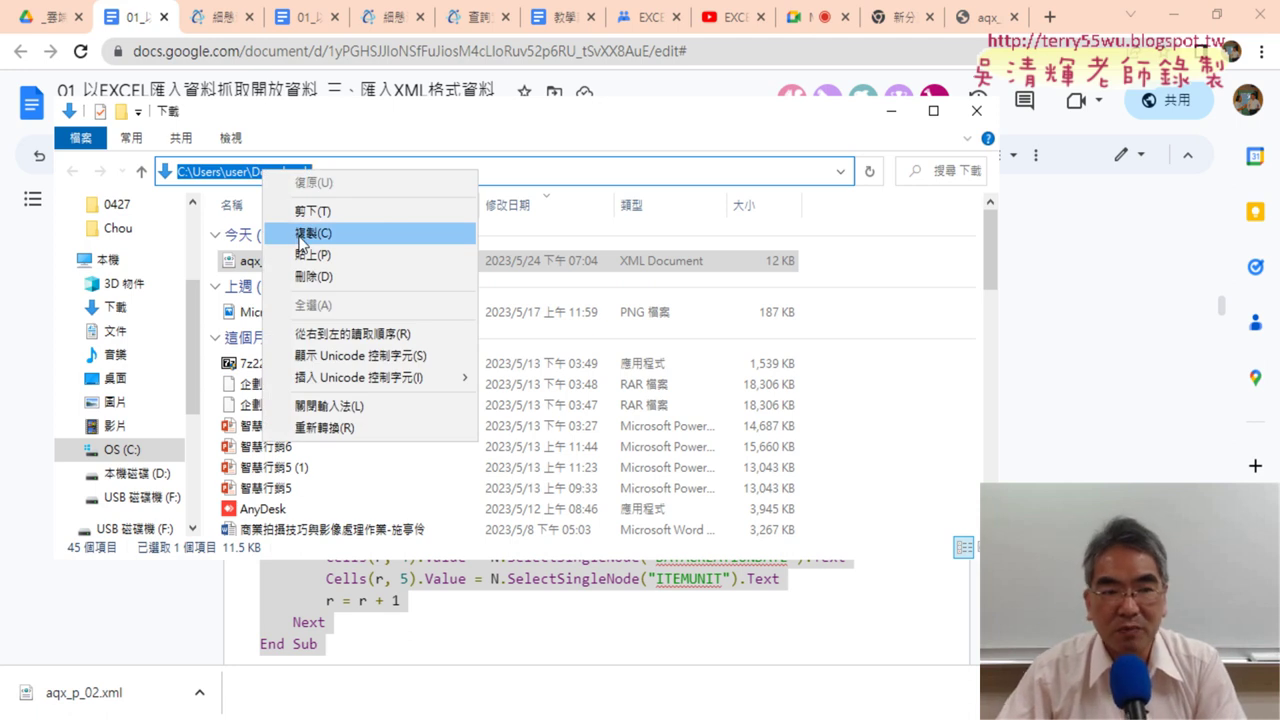
click(303, 234)
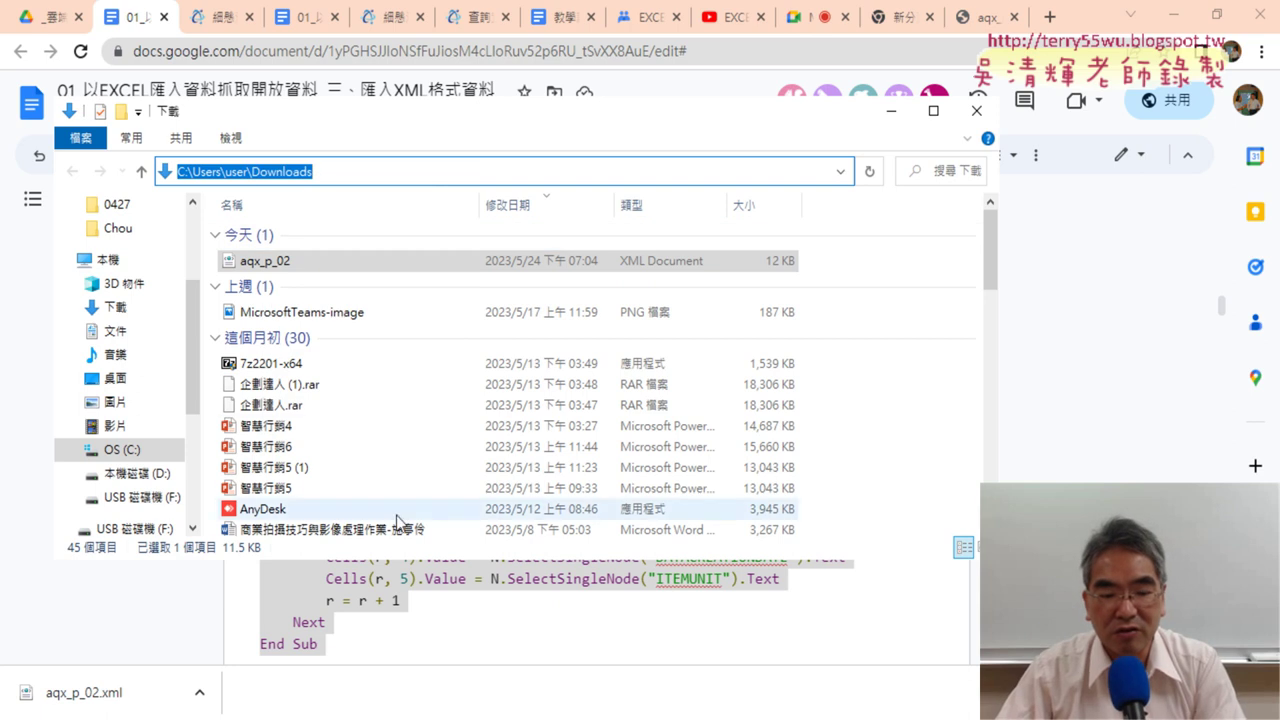
- Paste C:\Users\user\Downloads over the old folder path in the macro's xmlDoc.Load line
click(443, 677)
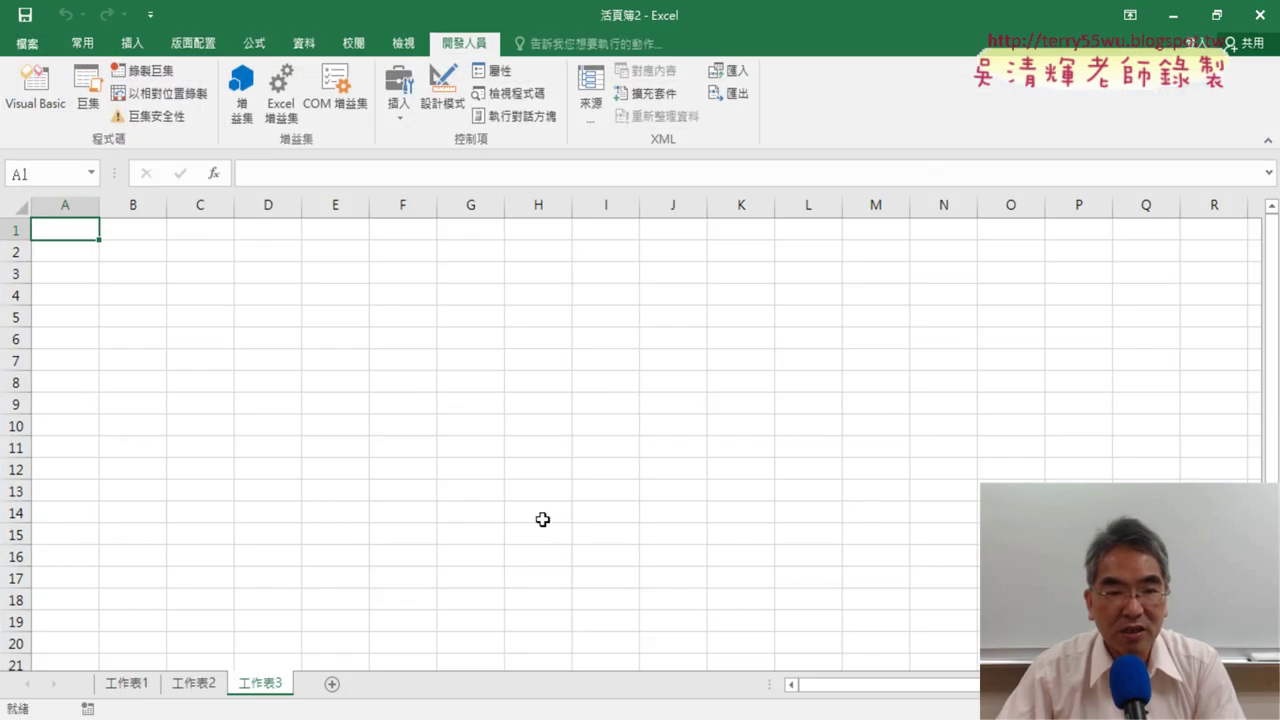
click(61, 118)
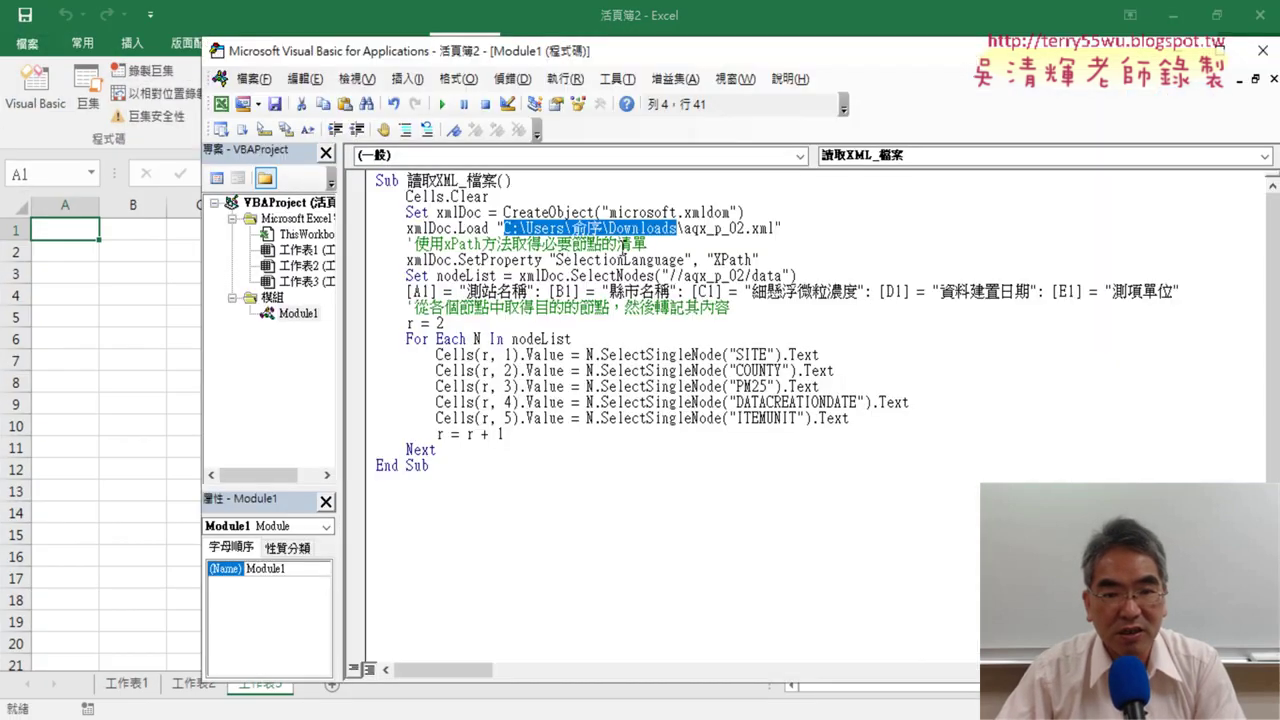
drag(505, 228, 679, 228)
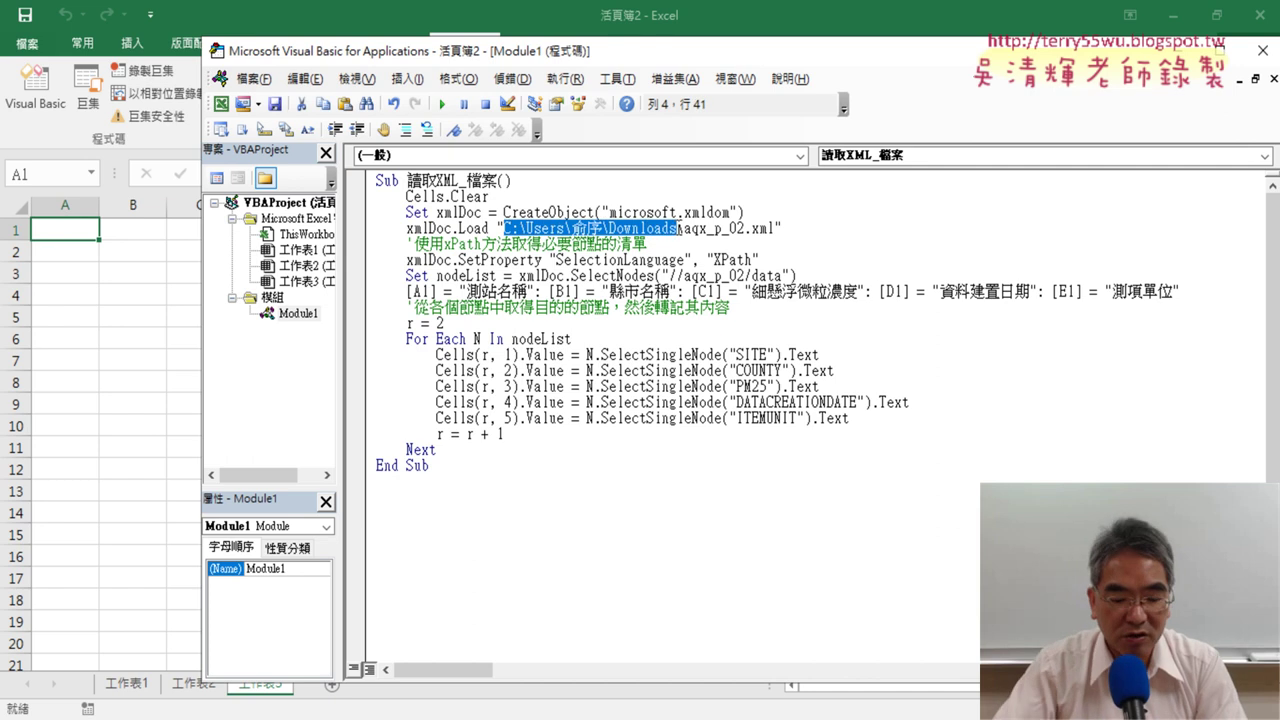
text(C:\Users\user\Downloads)
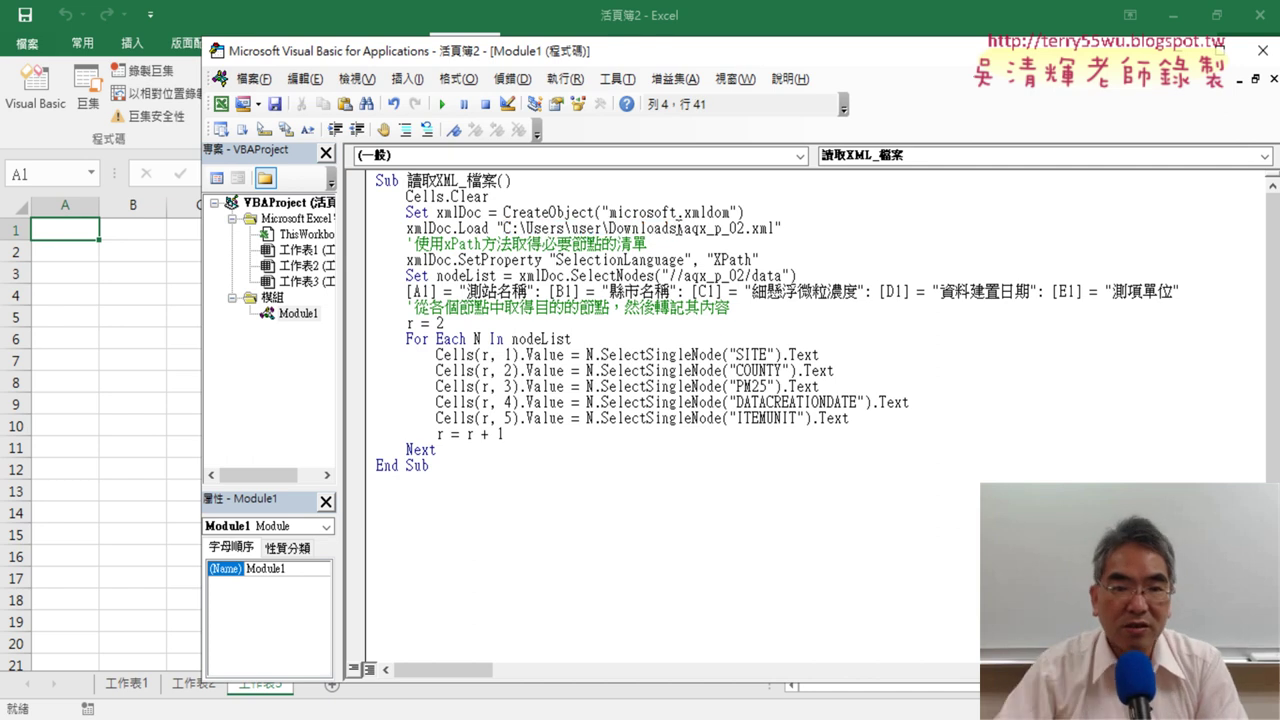
drag(684, 228, 772, 232)
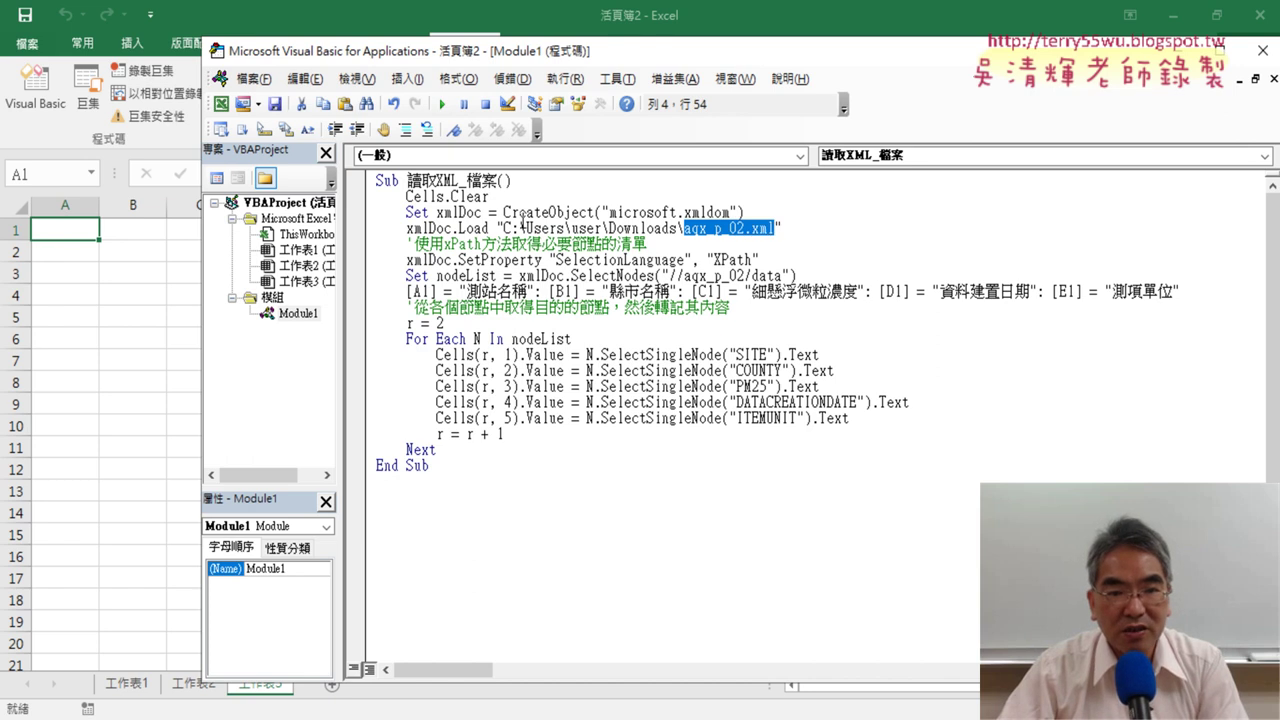
drag(505, 228, 679, 231)
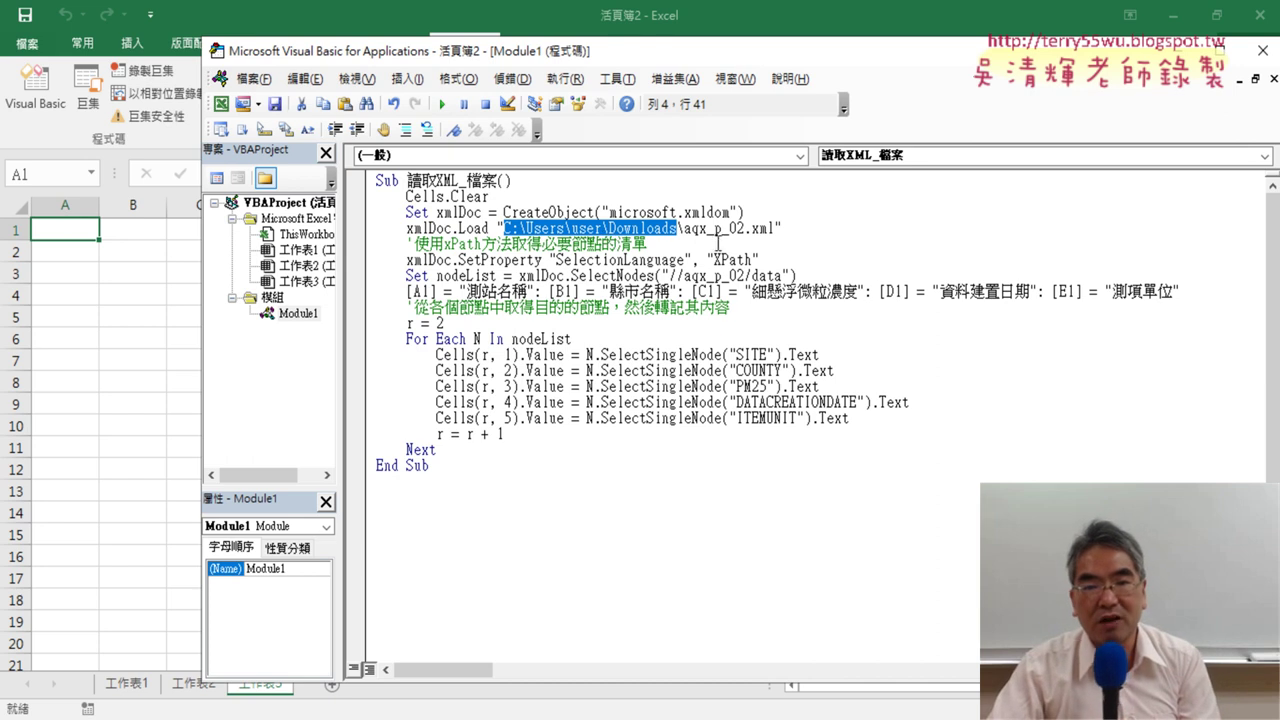
drag(683, 228, 777, 229)
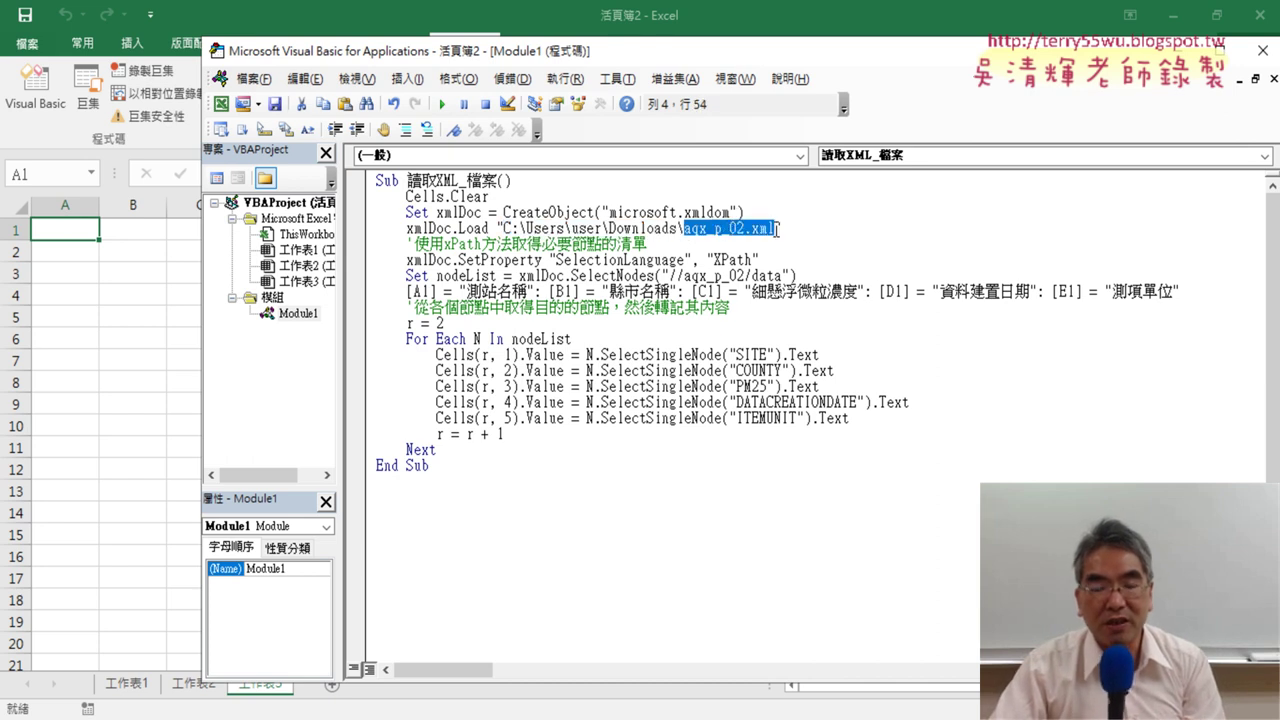
click(713, 229)
- Copy the aqx_p_02 file name from the Downloads folder
drag(685, 228, 738, 229)
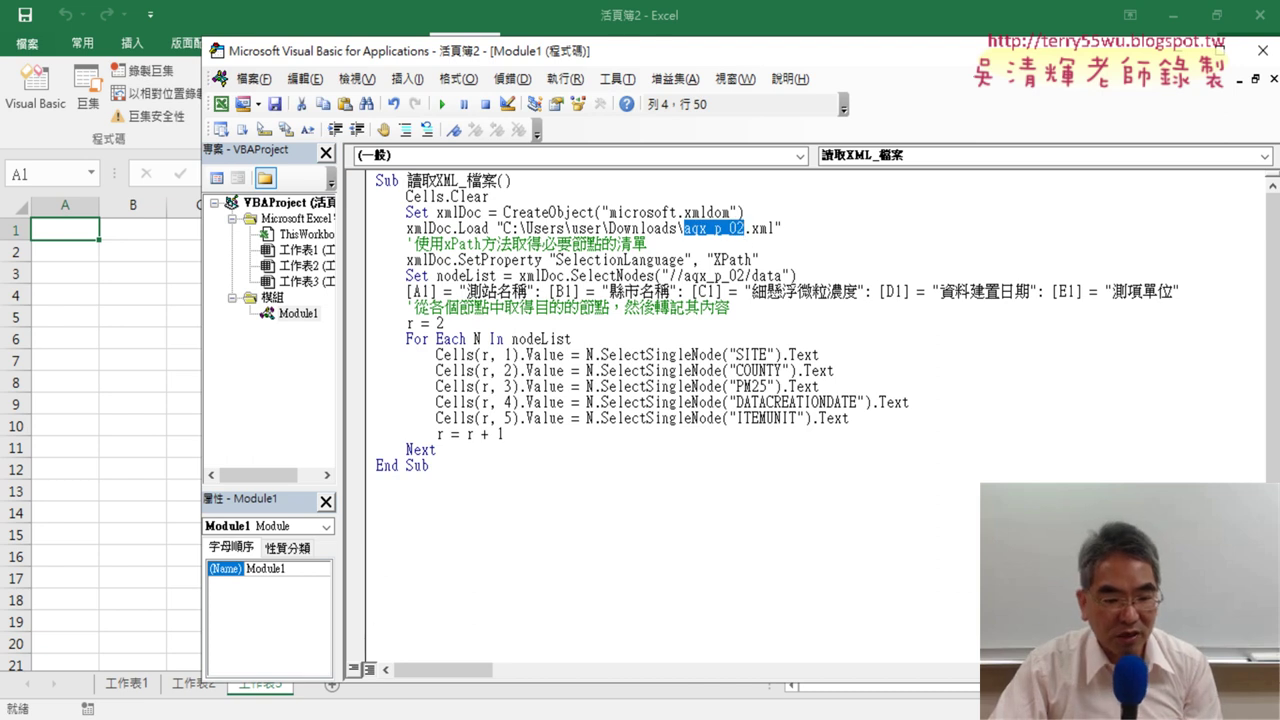
click(490, 665)
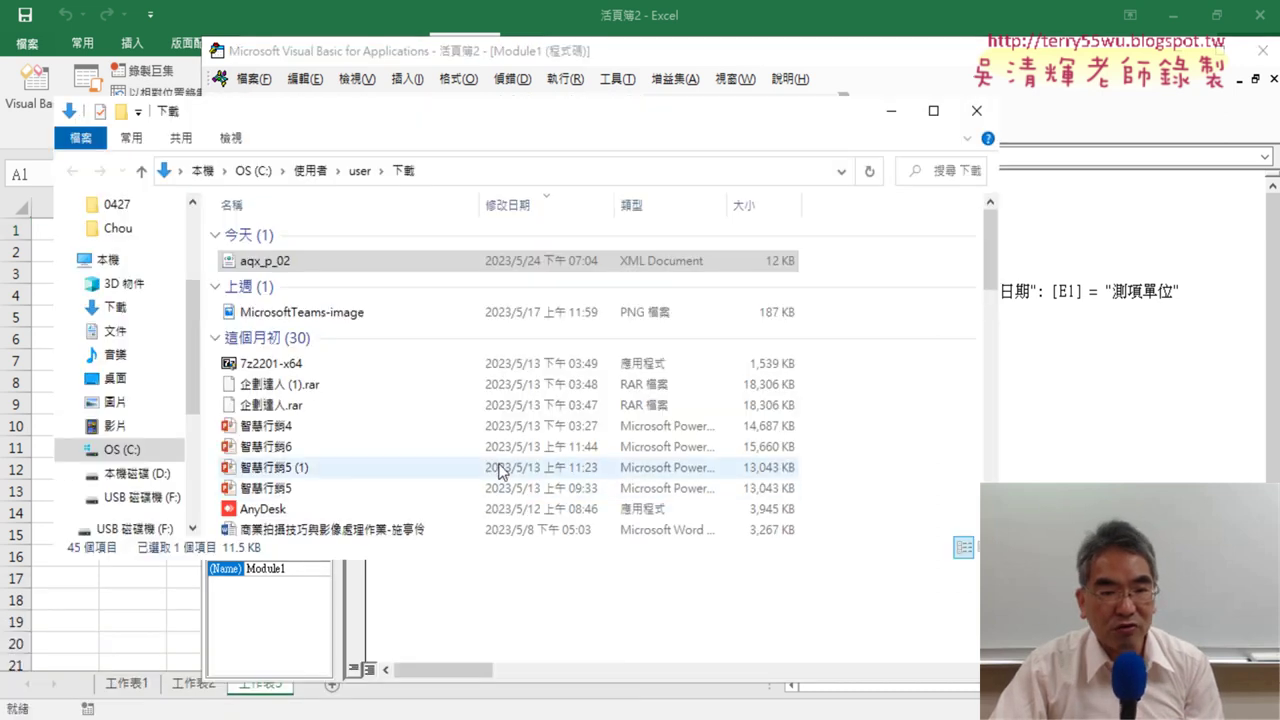
click(291, 266)
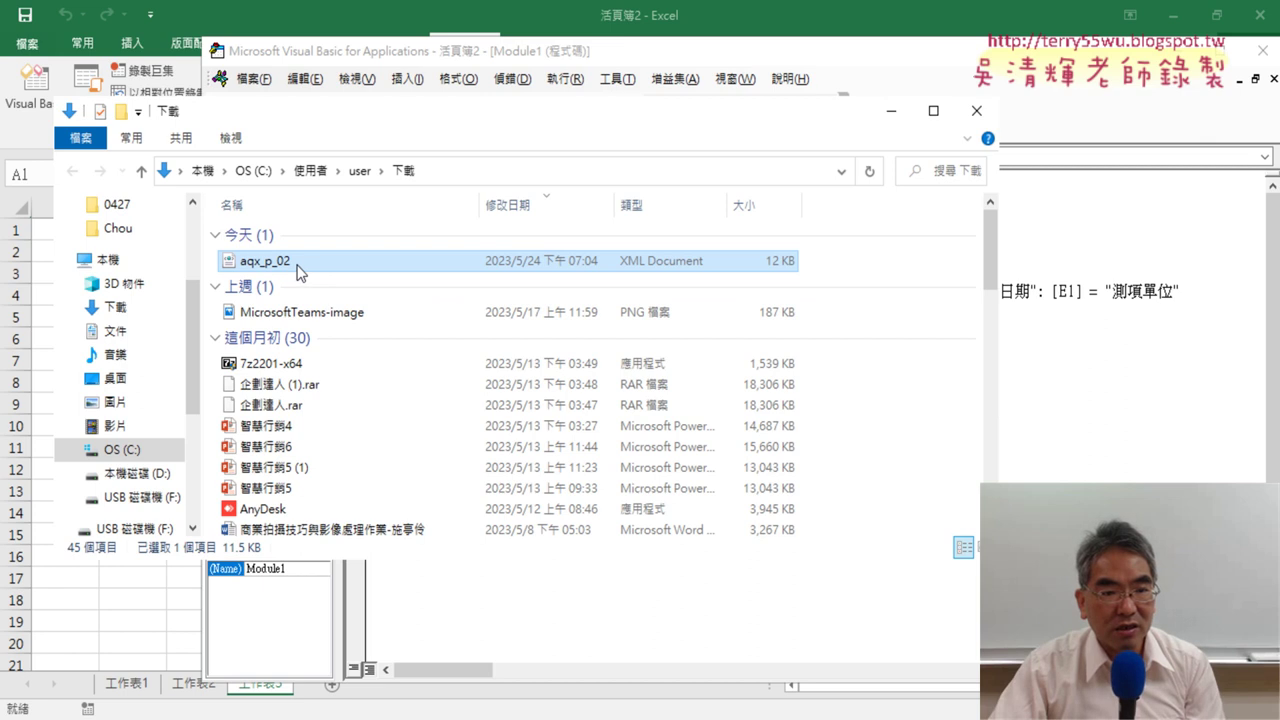
click(297, 268)
right_click(295, 261)
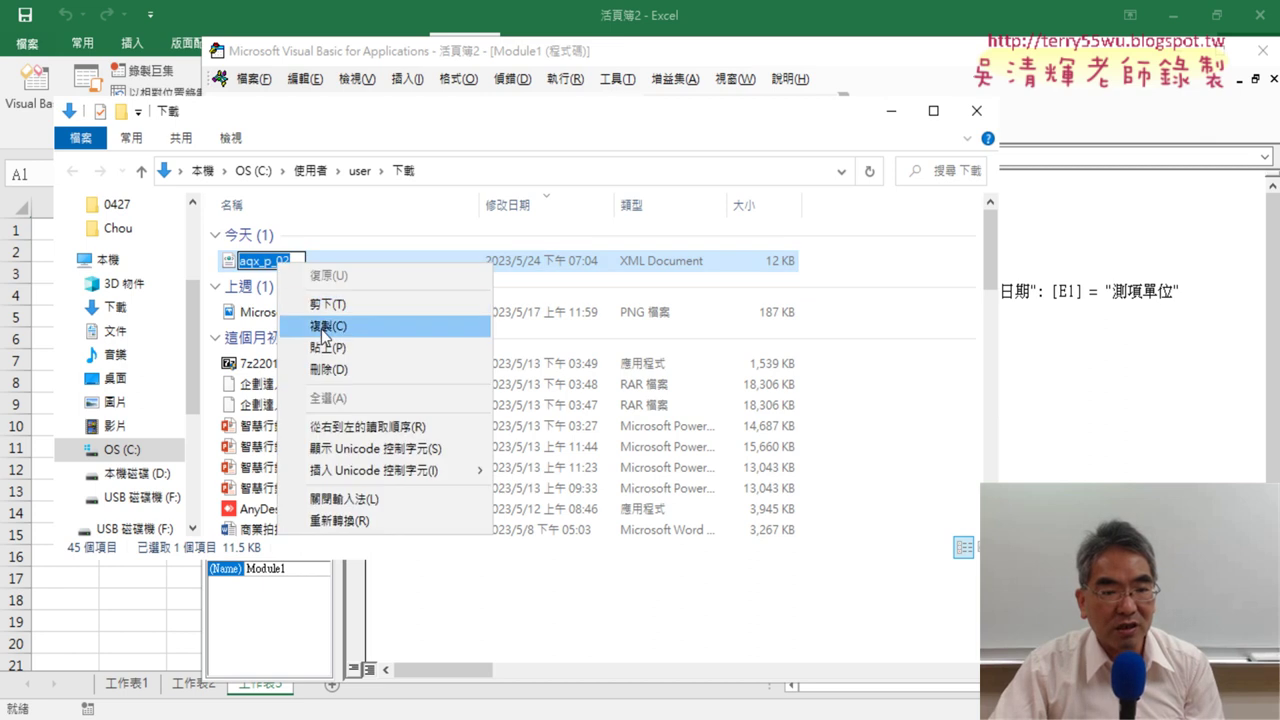
click(321, 329)
- Compare the copied name with the file name in the macro's load path
click(1043, 228)
click(772, 230)
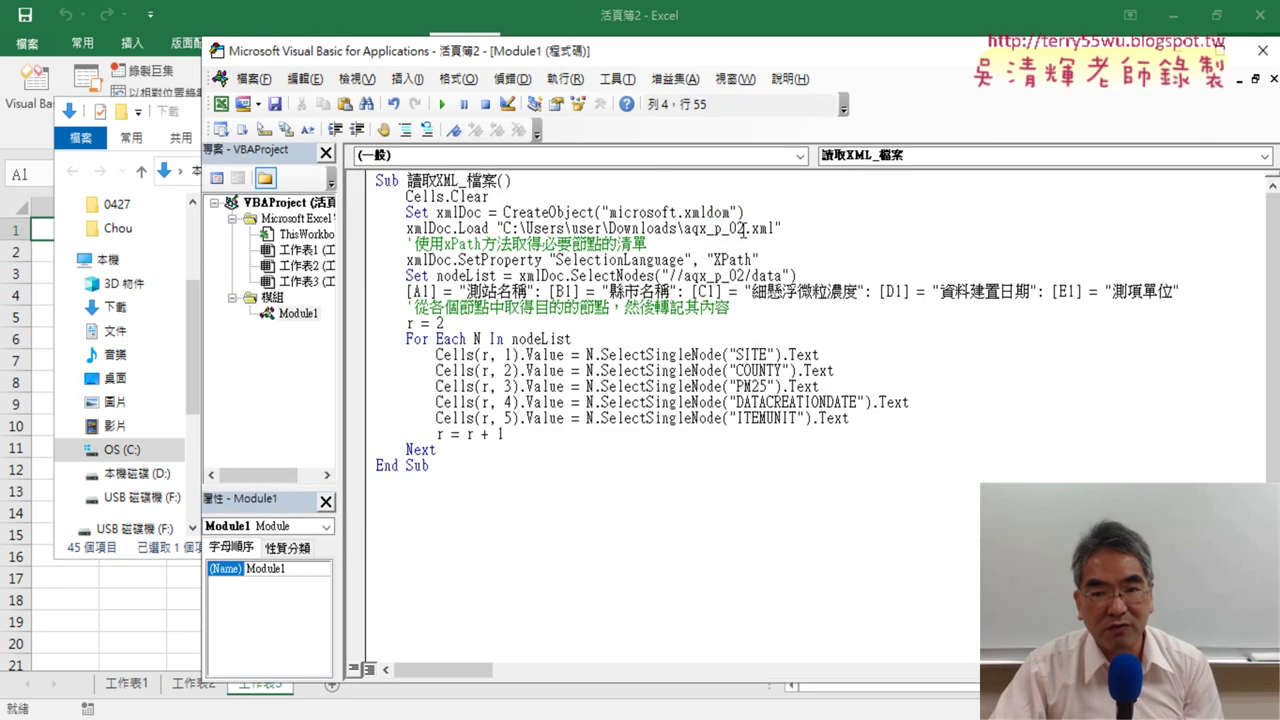
drag(744, 231, 701, 230)
right_click(686, 230)
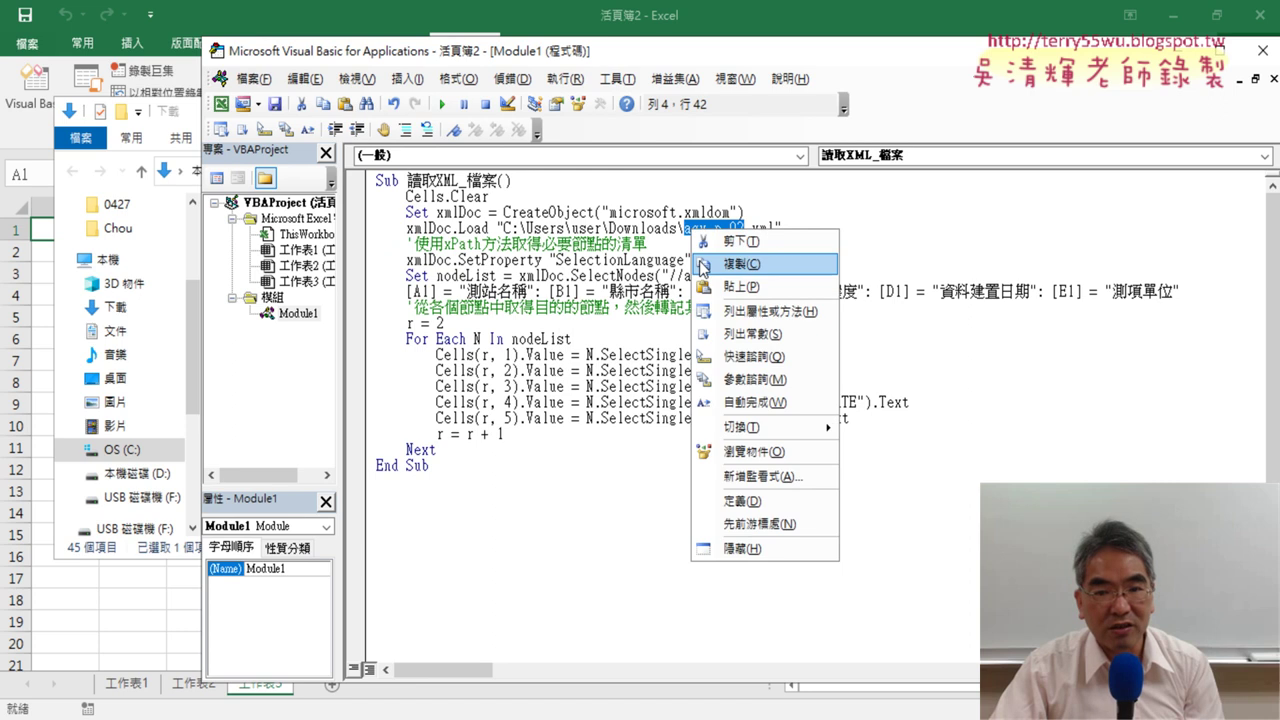
click(775, 286)
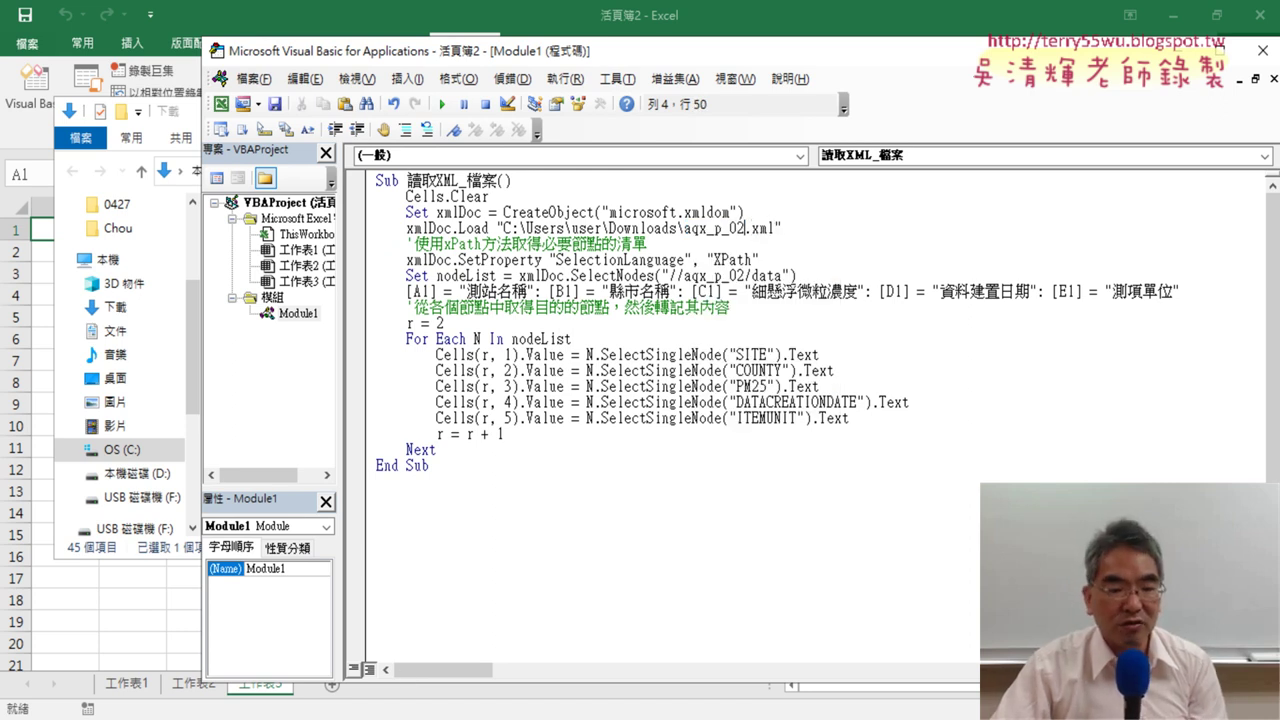
- Turn on File name extensions so the file shows as aqx_p_02.xml
click(506, 657)
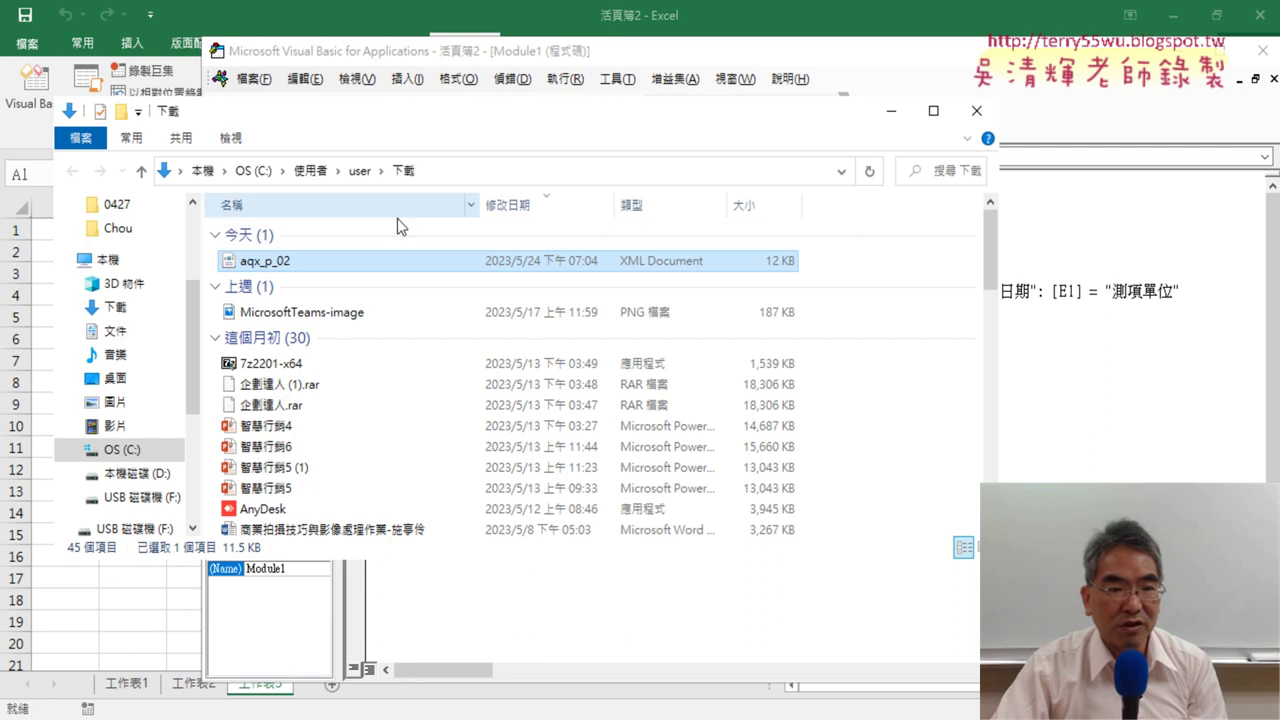
click(230, 139)
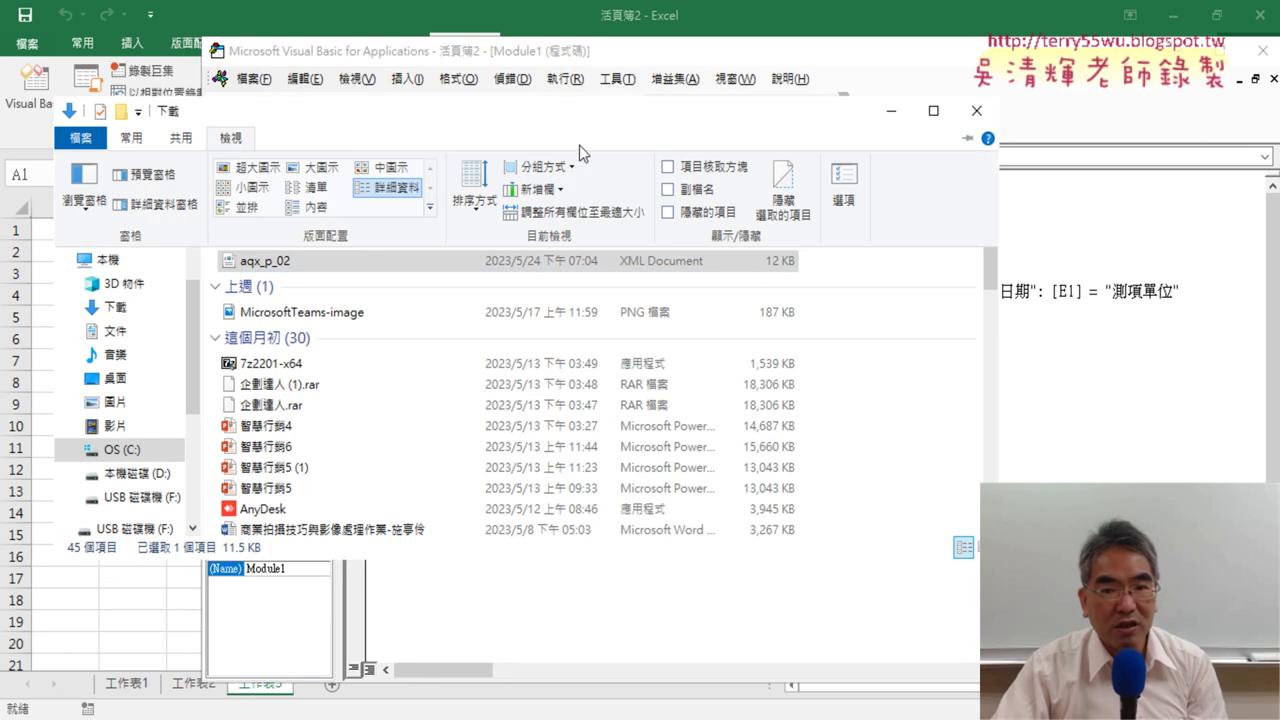
click(668, 195)
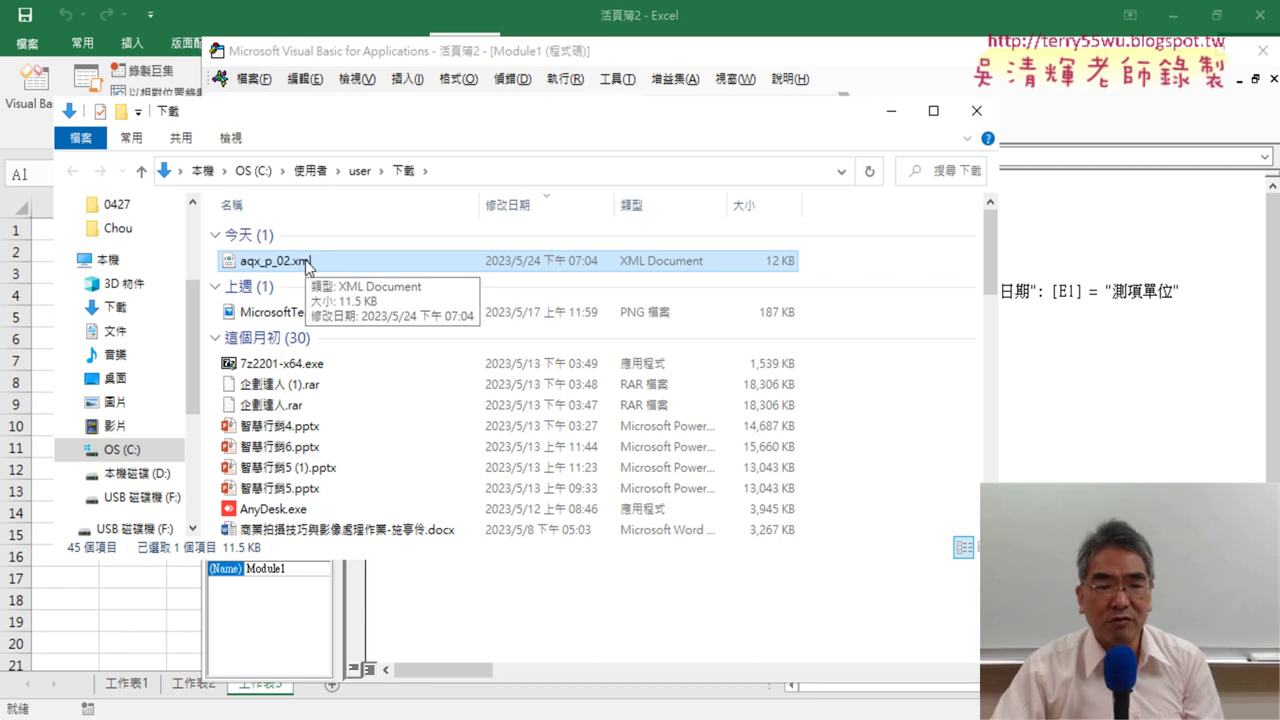
mouse_move(275, 261)
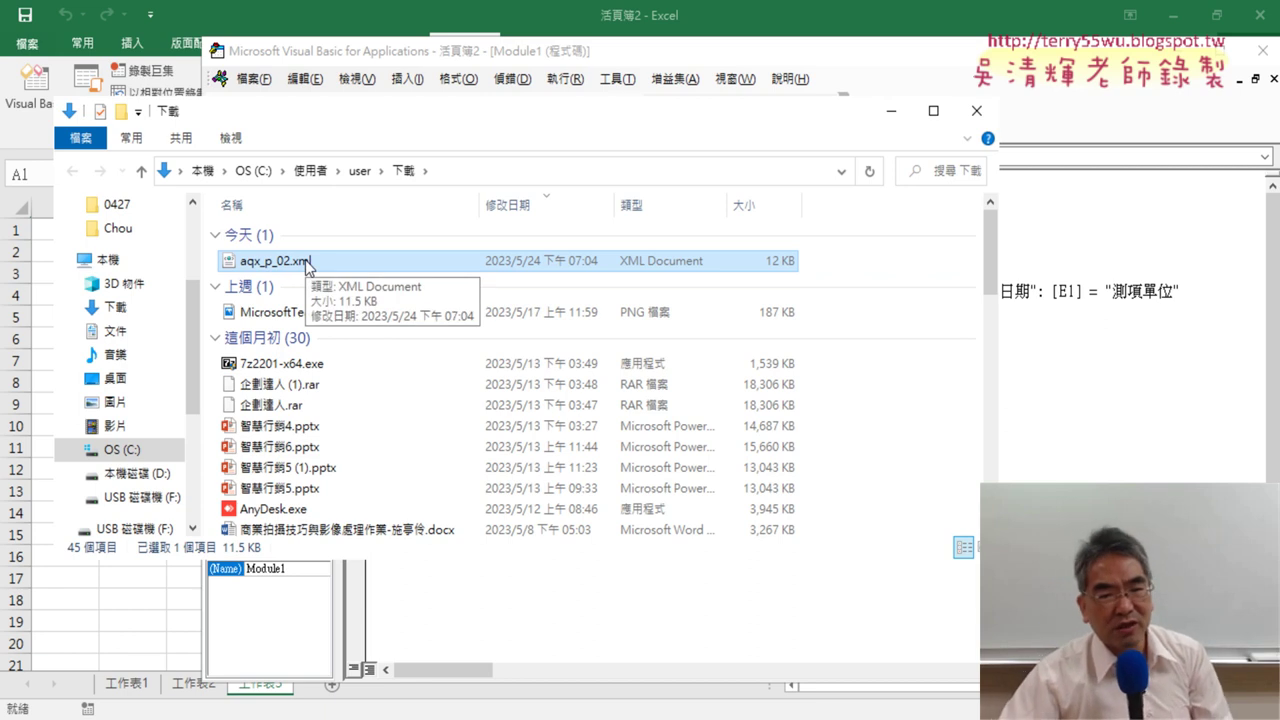
- Review the CreateObject/Load lines, the XPath setting and the //aqx_p_02/data path
click(837, 85)
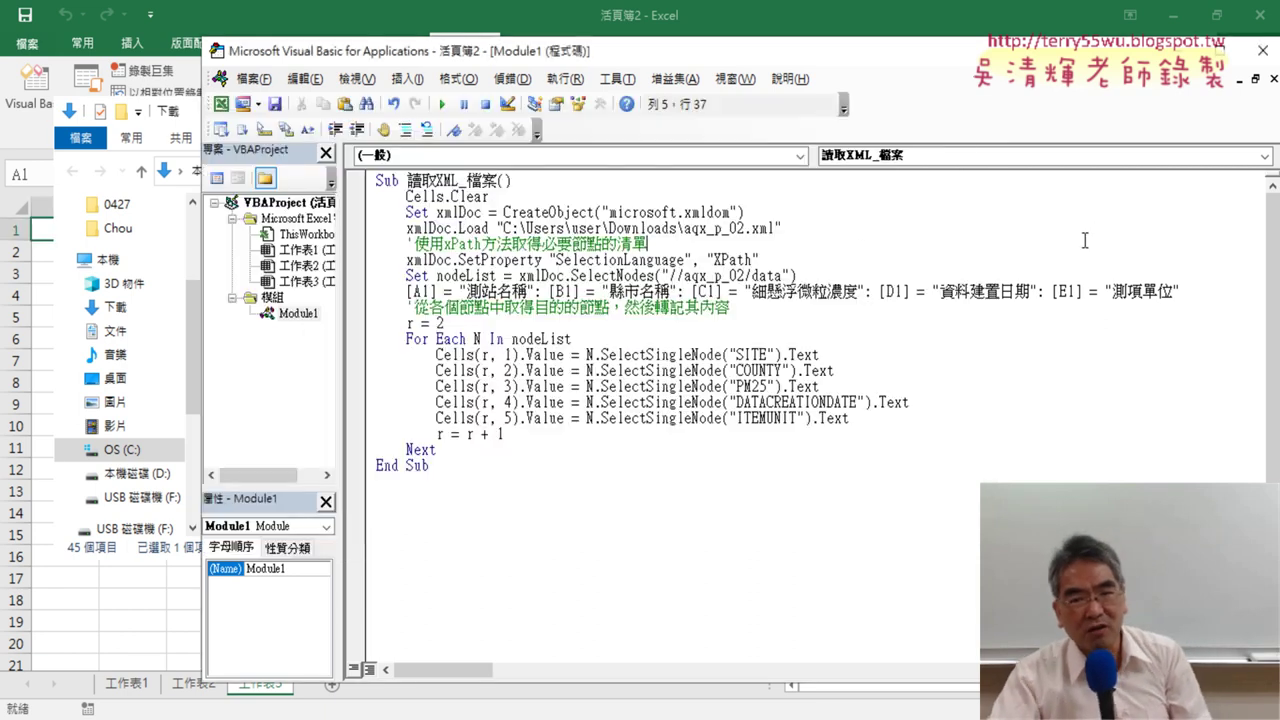
mouse_move(782, 228)
mouse_down()
mouse_move(393, 203)
mouse_move(372, 218)
mouse_up()
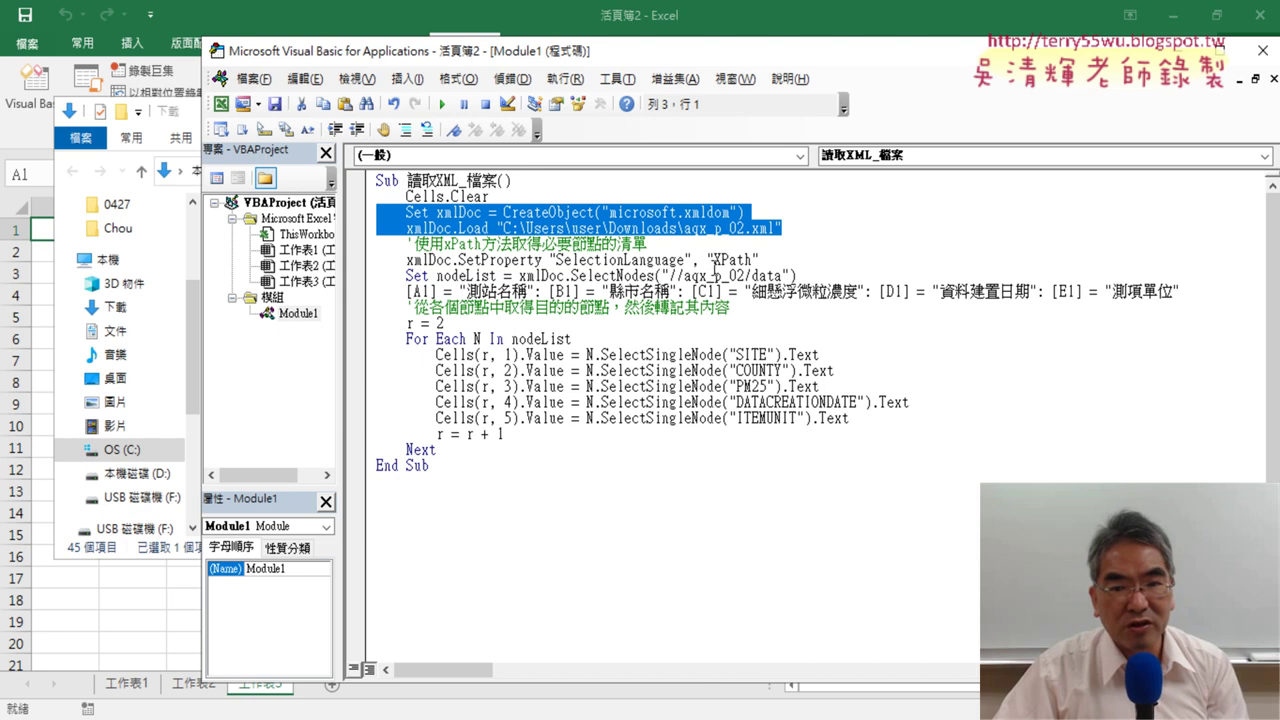
drag(714, 260, 749, 260)
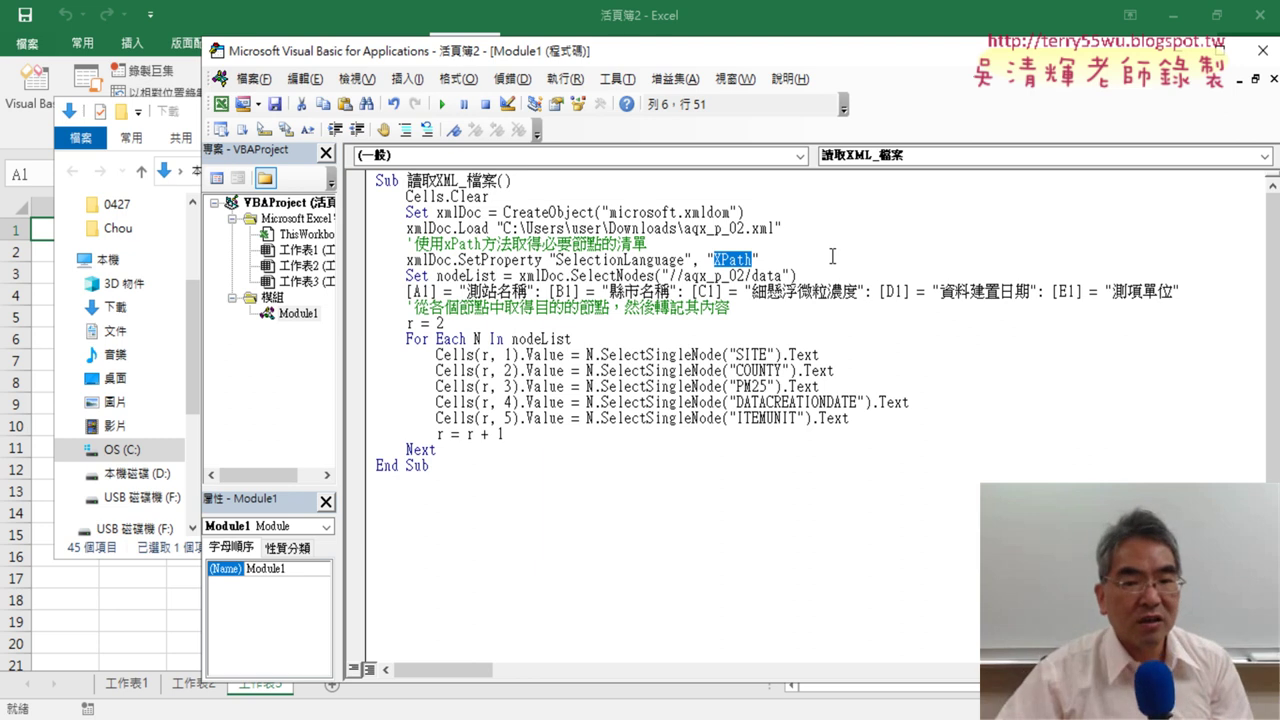
mouse_move(782, 275)
mouse_down()
mouse_move(670, 275)
mouse_move(746, 275)
mouse_up()
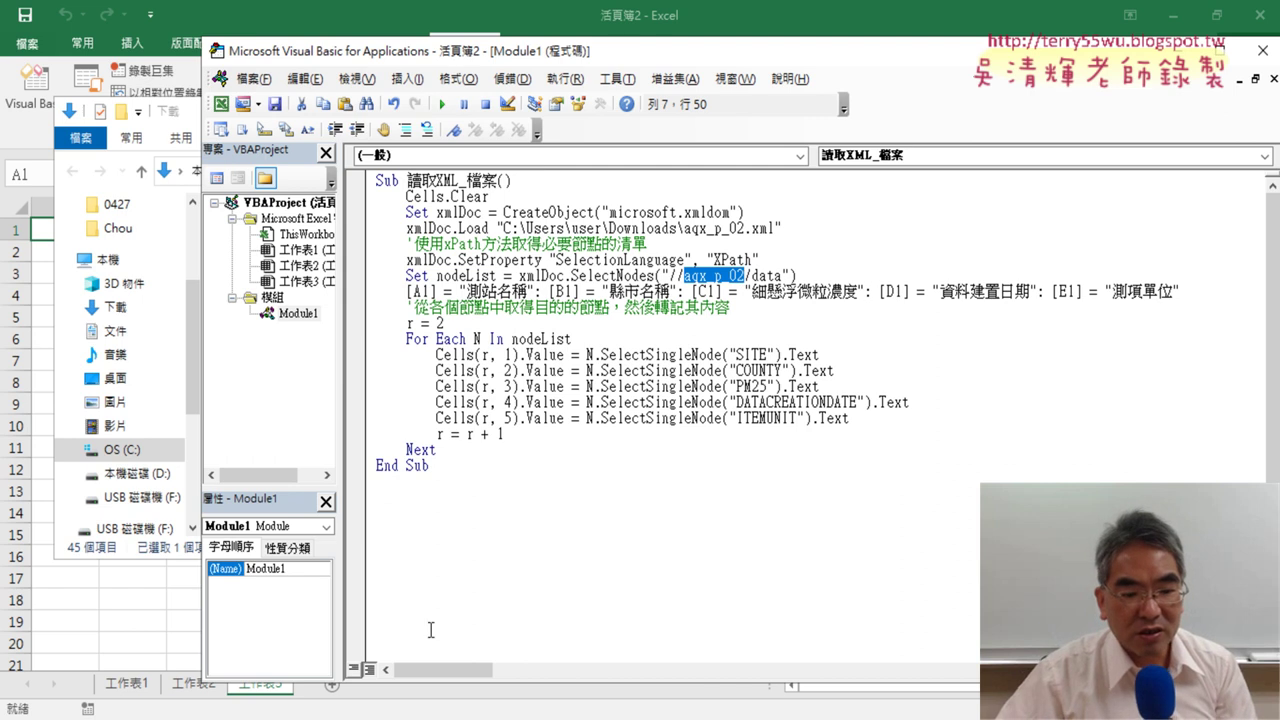
key(alt+Tab)
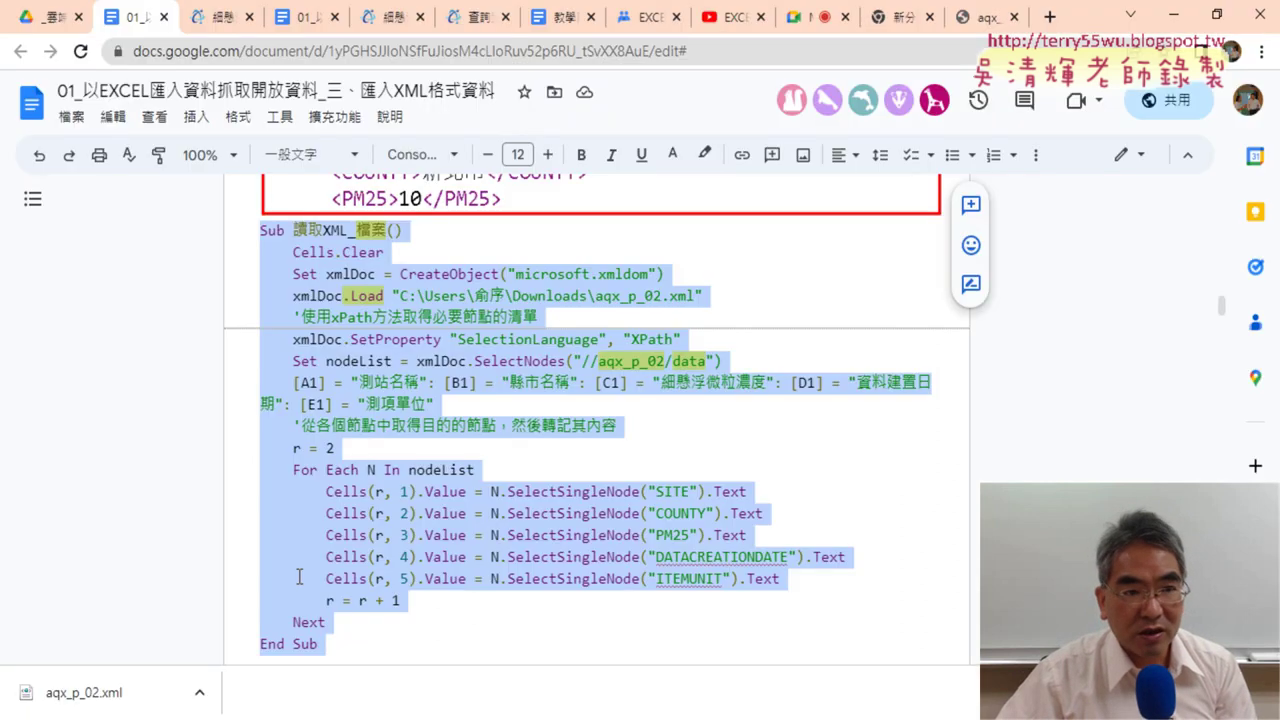
- Inspect the aqx_p_02.xml root tag, the data tag and the first record's five fields
click(985, 17)
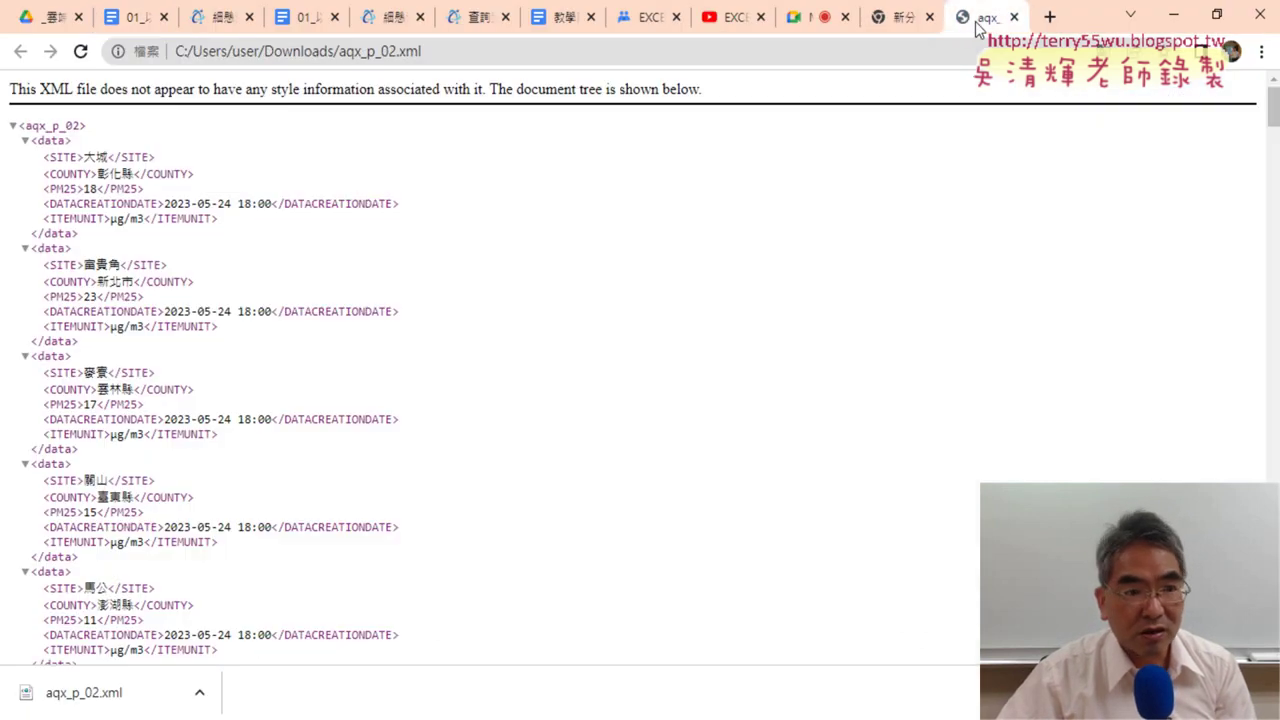
drag(24, 126, 72, 126)
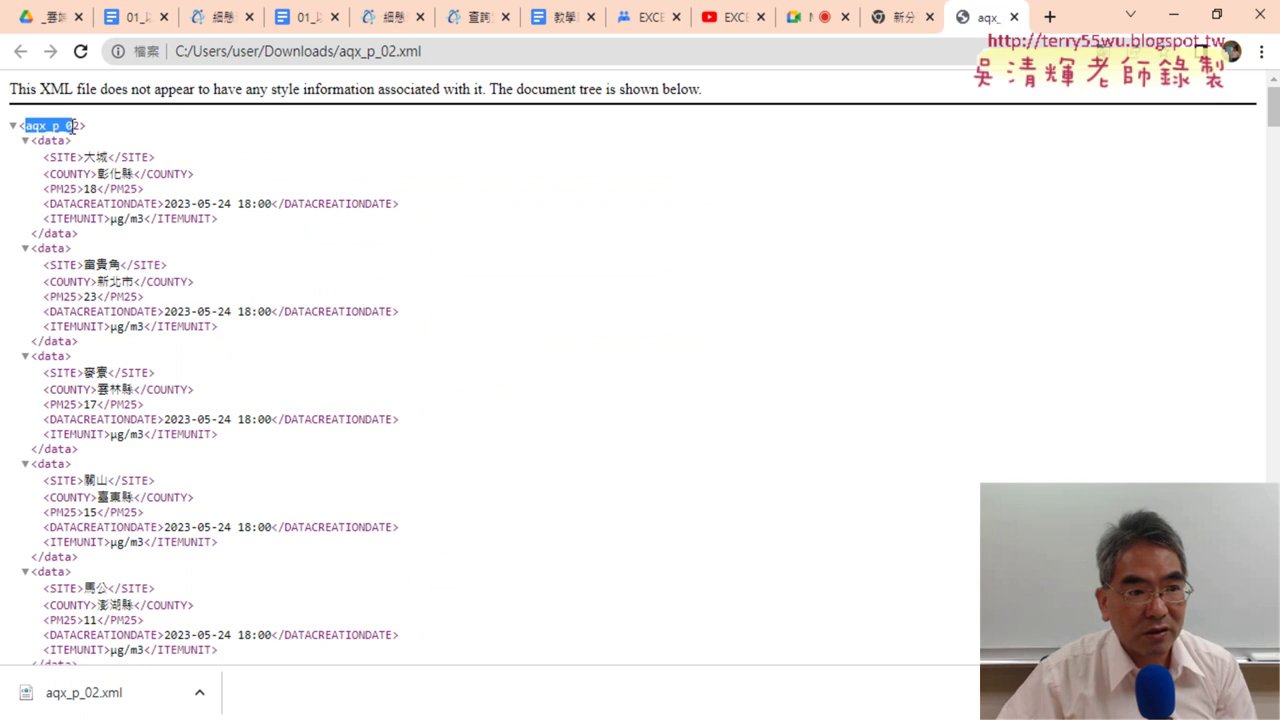
right_click(68, 128)
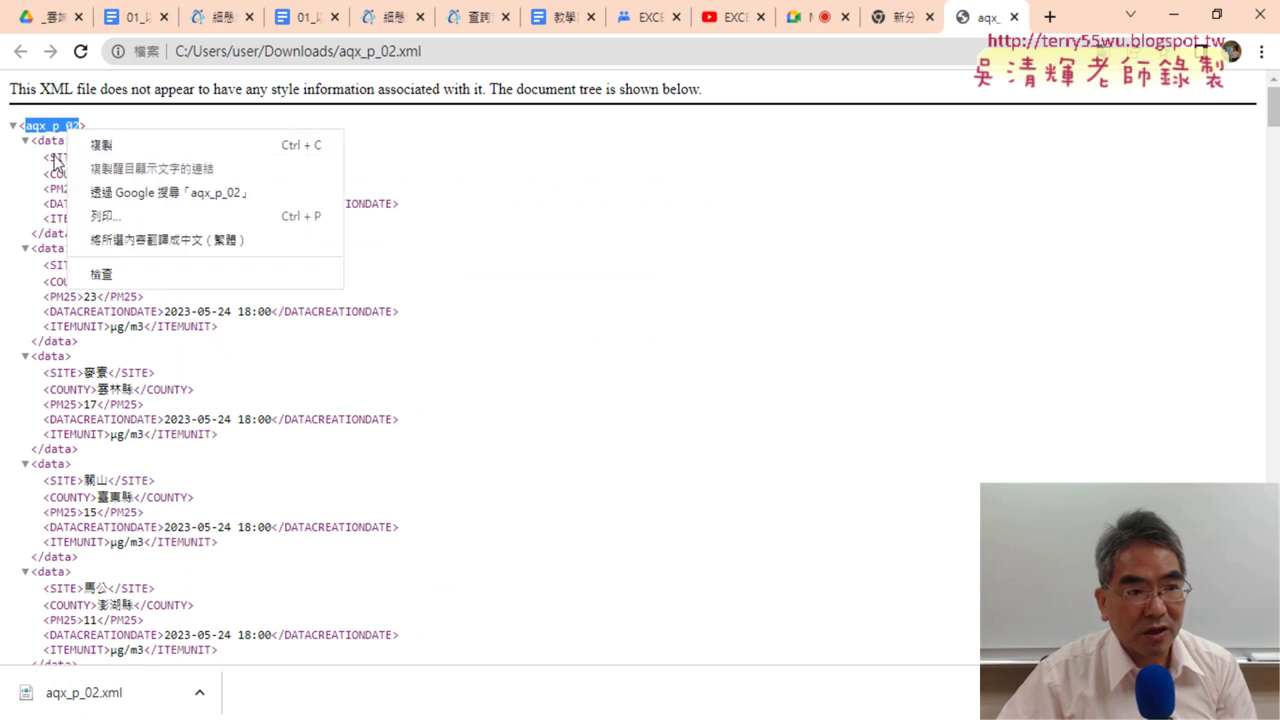
click(40, 140)
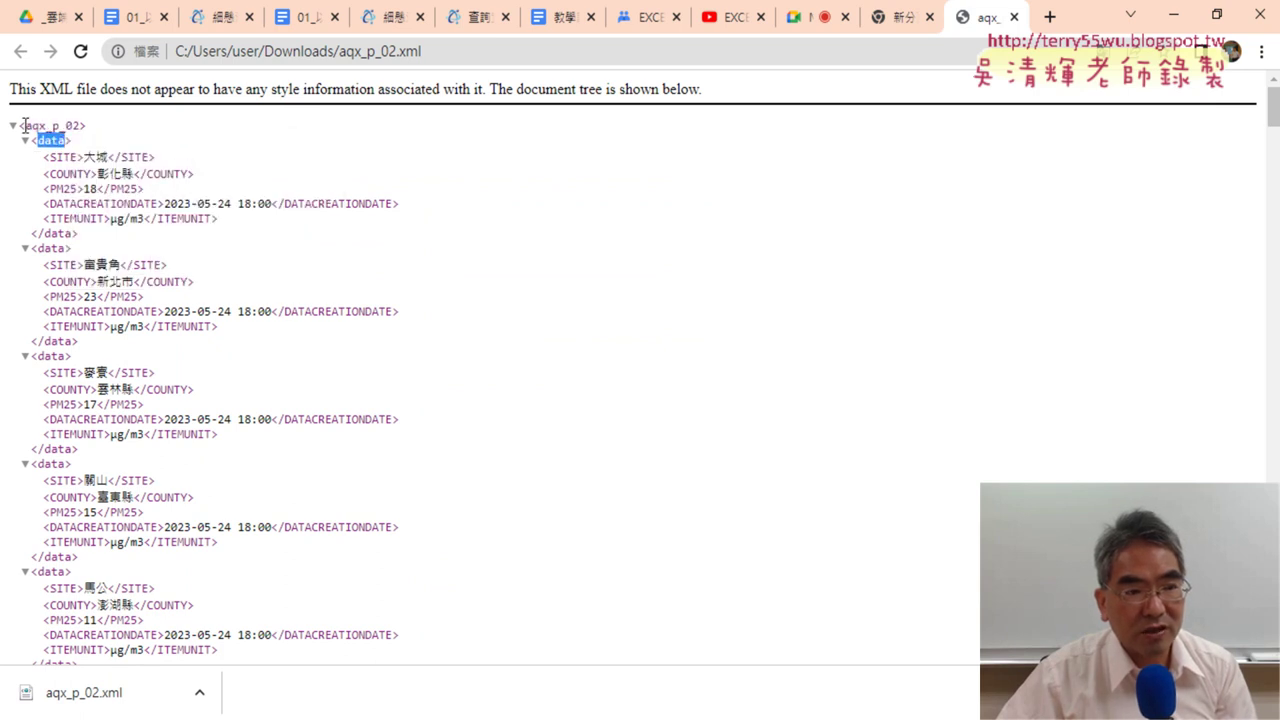
click(22, 125)
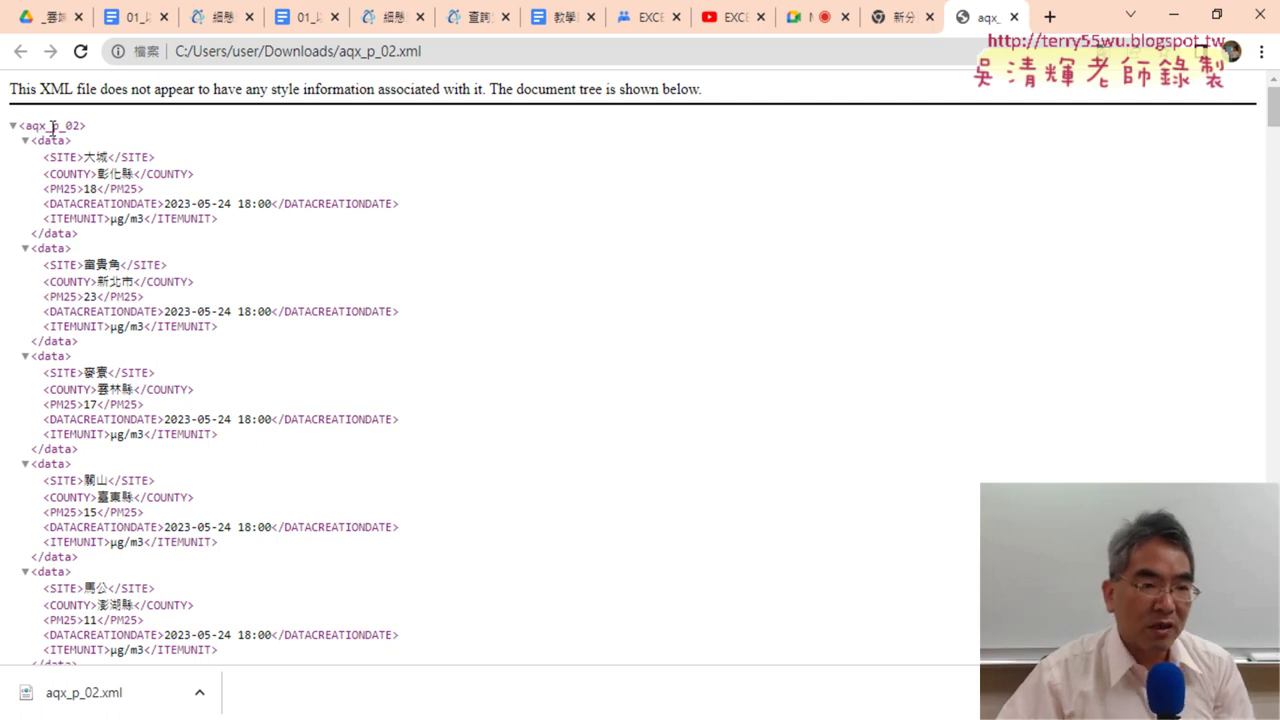
drag(52, 126, 86, 126)
double_click(56, 140)
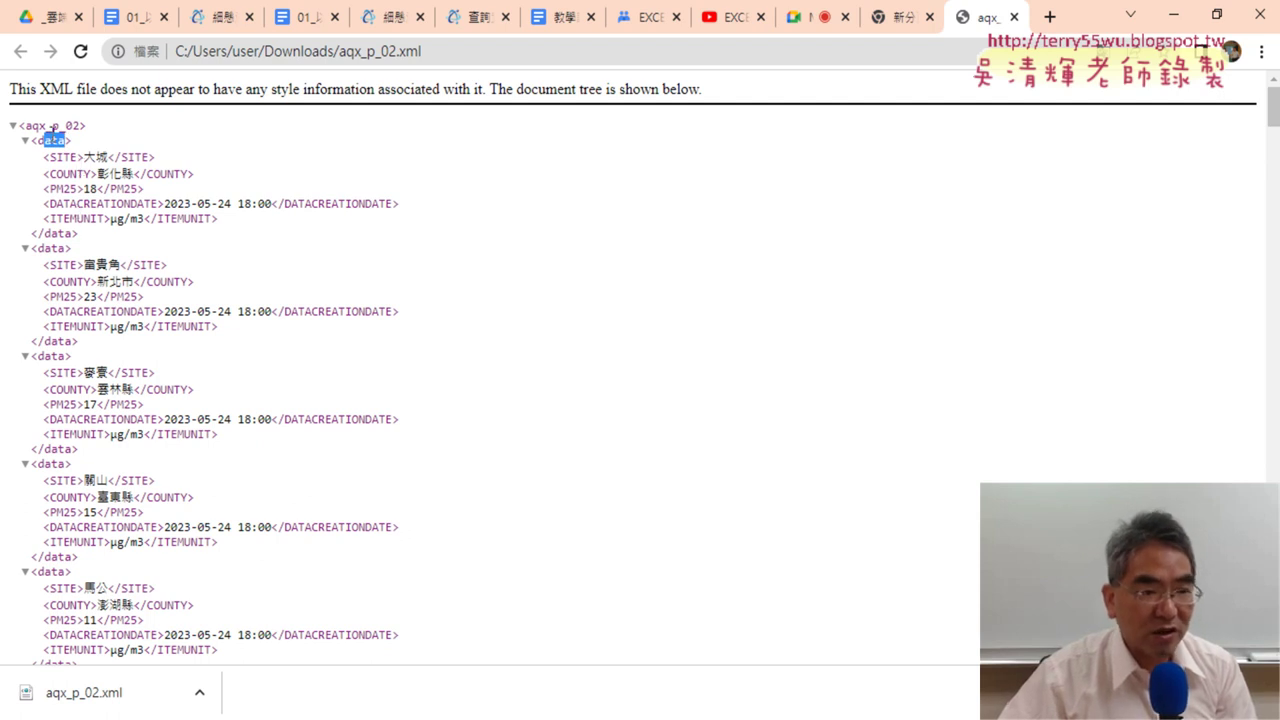
click(53, 140)
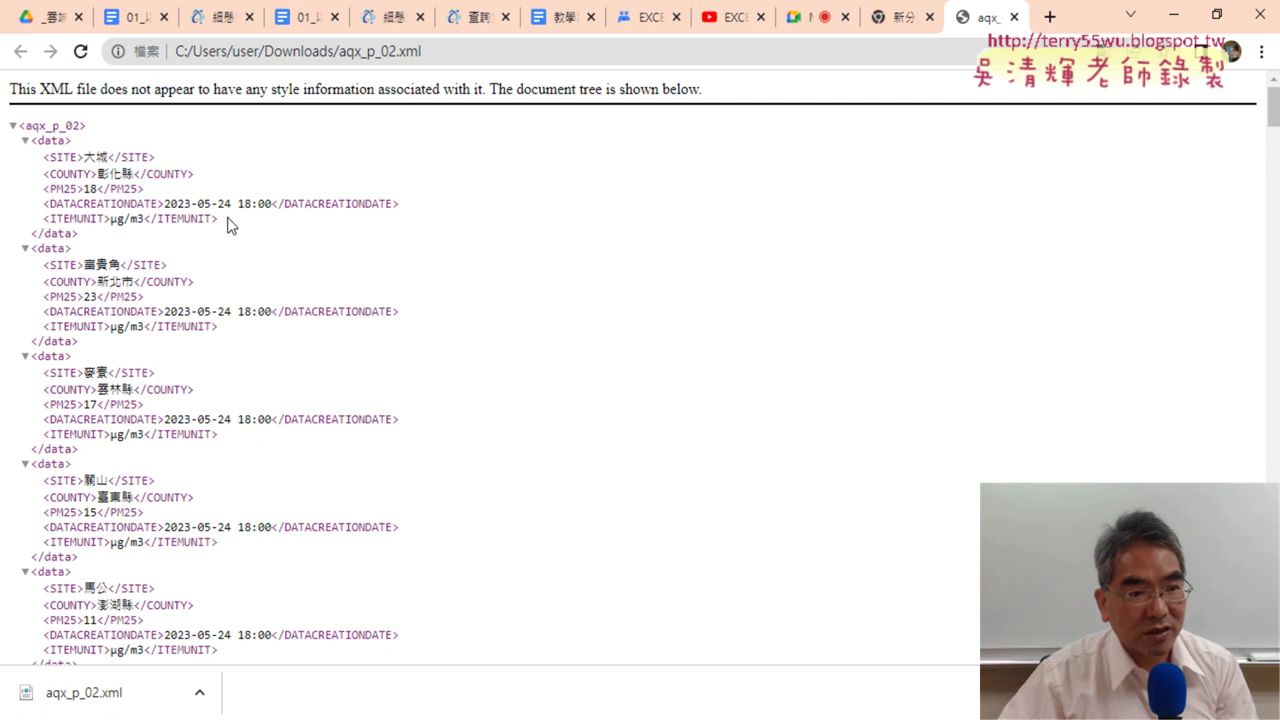
drag(218, 219, 22, 165)
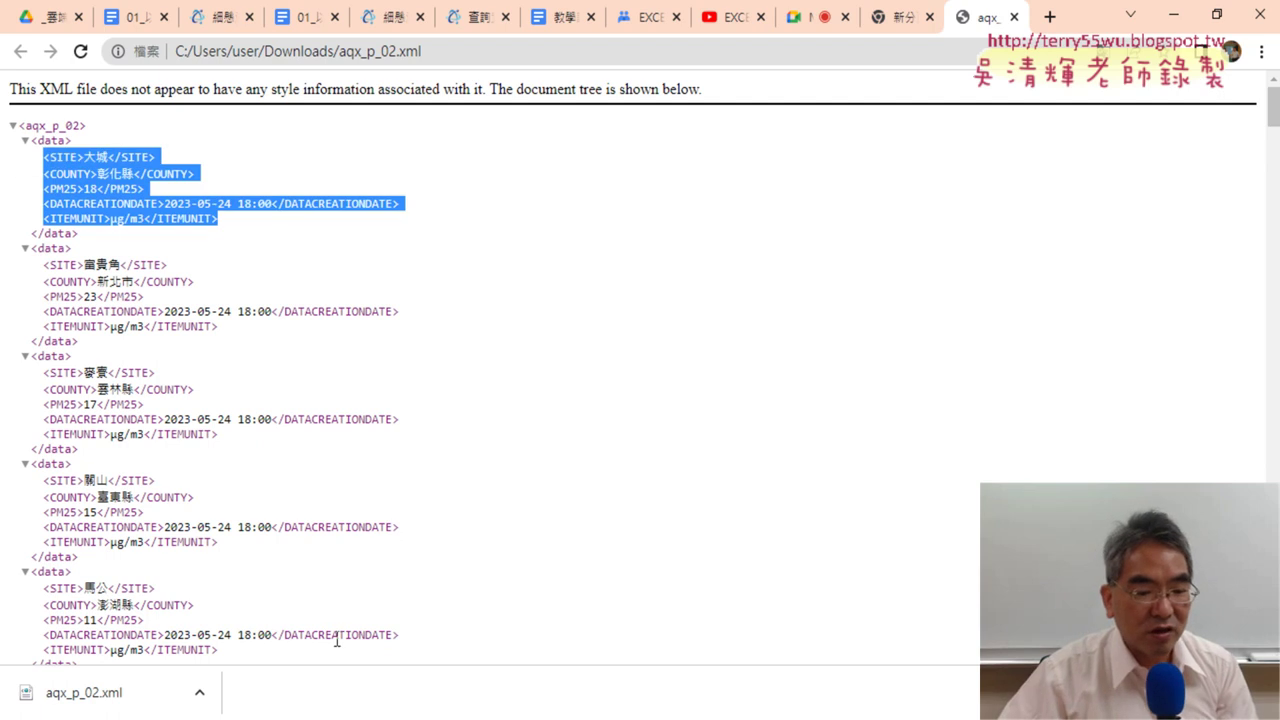
click(406, 686)
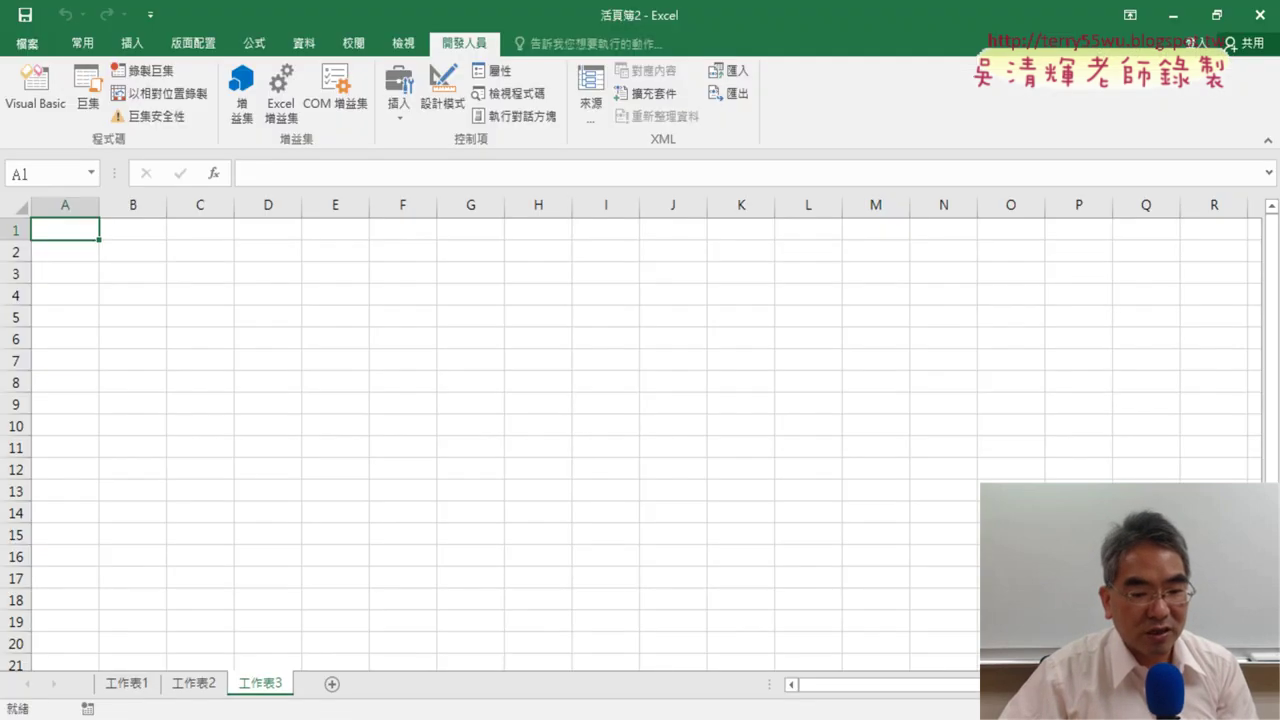
- Review the //aqx_p_02/data XPath and nodeList in the For Each loop
click(300, 645)
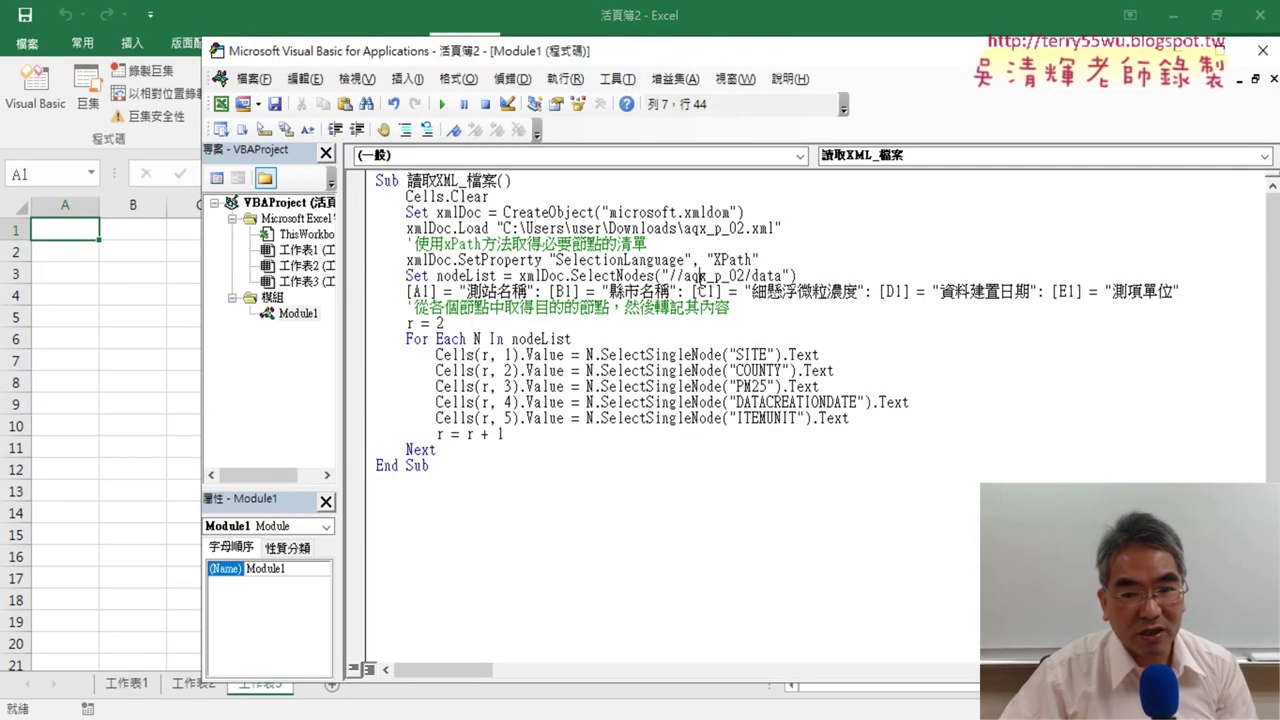
shift+click(671, 276)
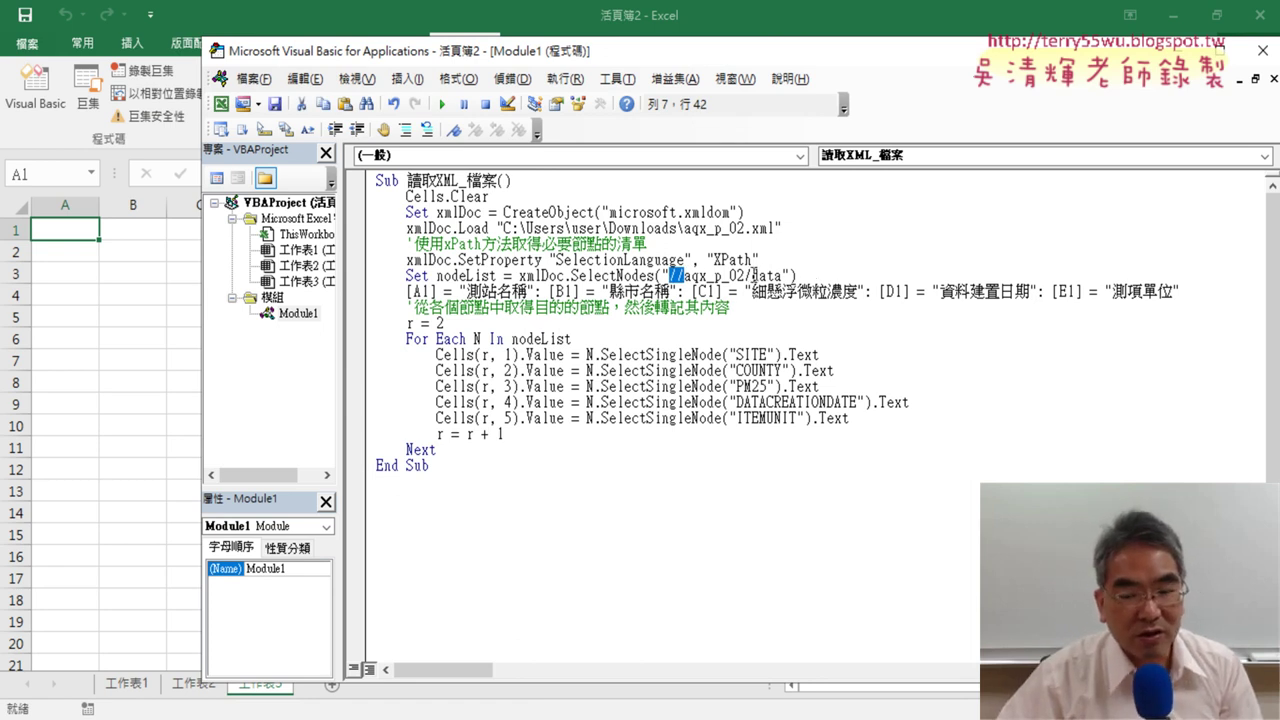
mouse_move(745, 276)
mouse_down()
mouse_move(684, 276)
mouse_move(787, 276)
mouse_up()
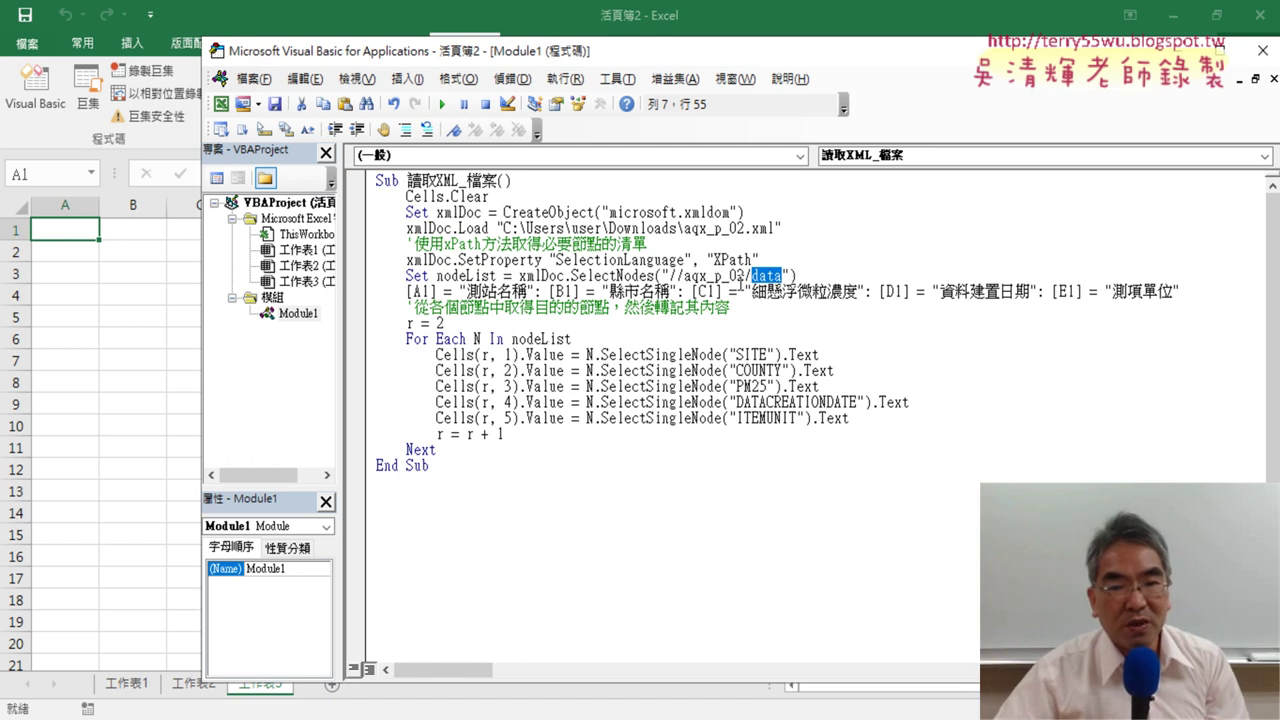
drag(598, 341, 516, 341)
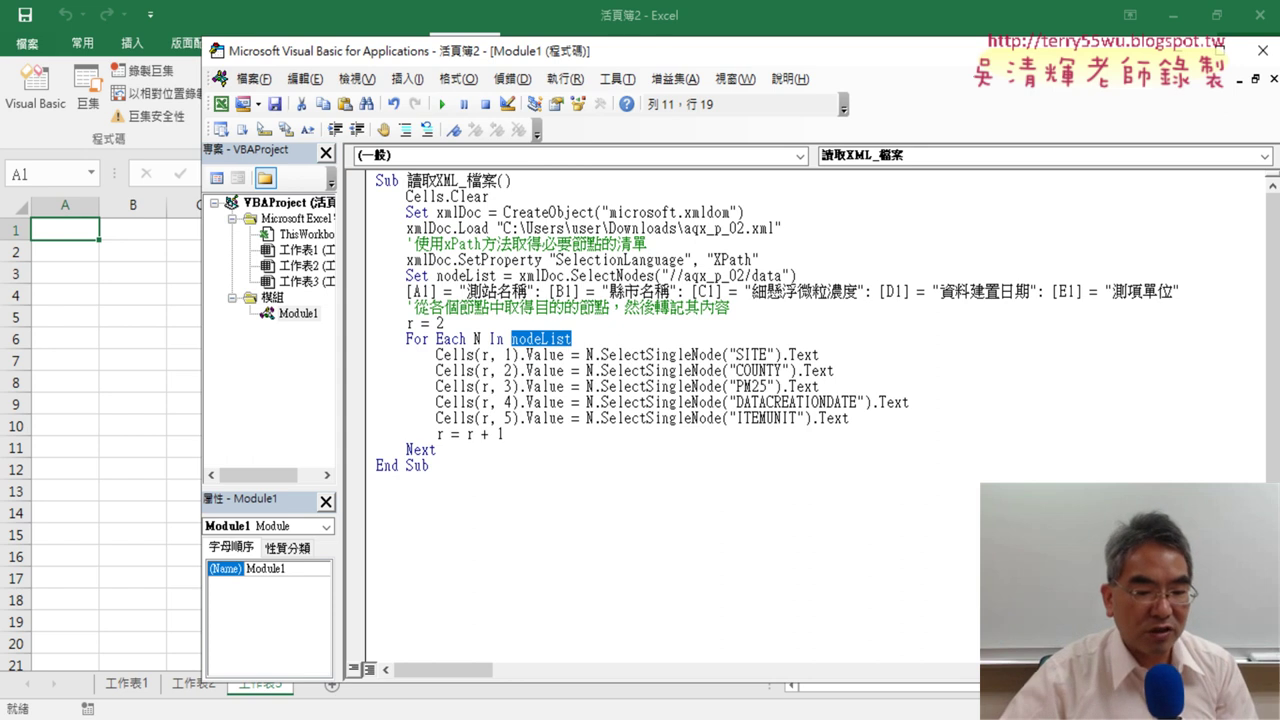
key(alt+Tab)
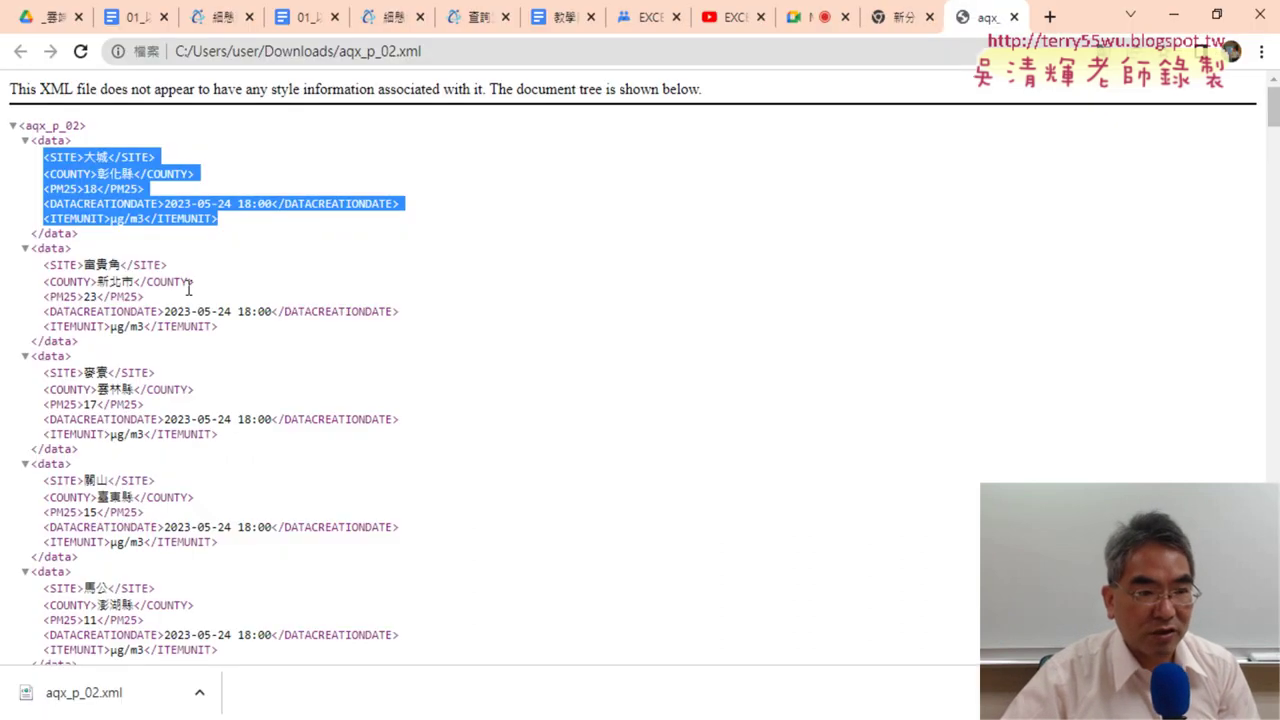
- Collapse and re-expand the first data record in the XML tree, then minimize Chrome
click(105, 188)
click(26, 141)
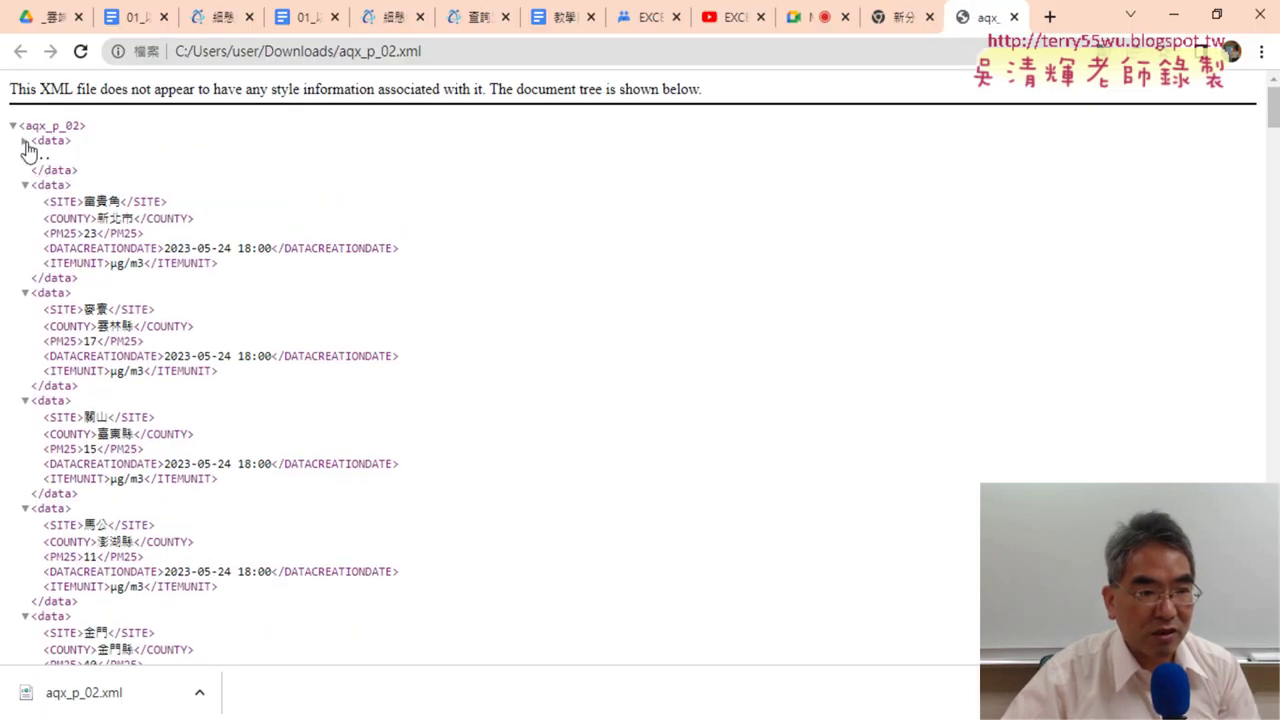
click(26, 141)
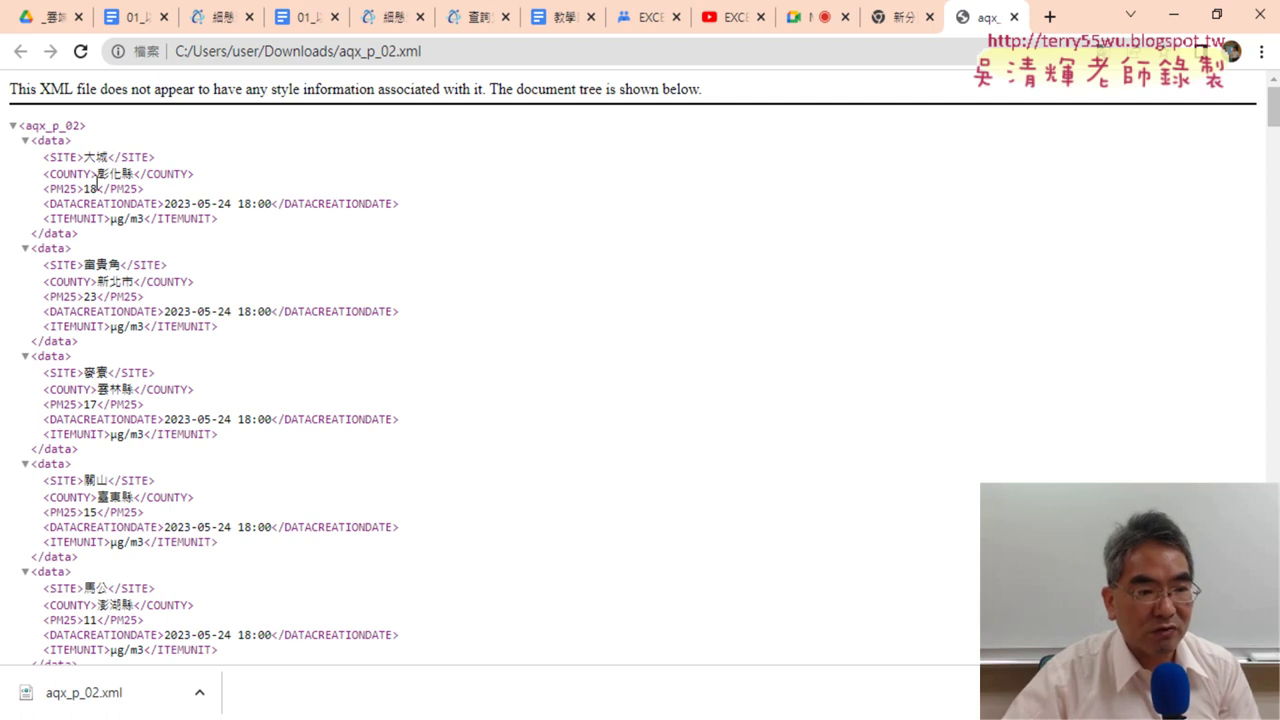
click(1173, 14)
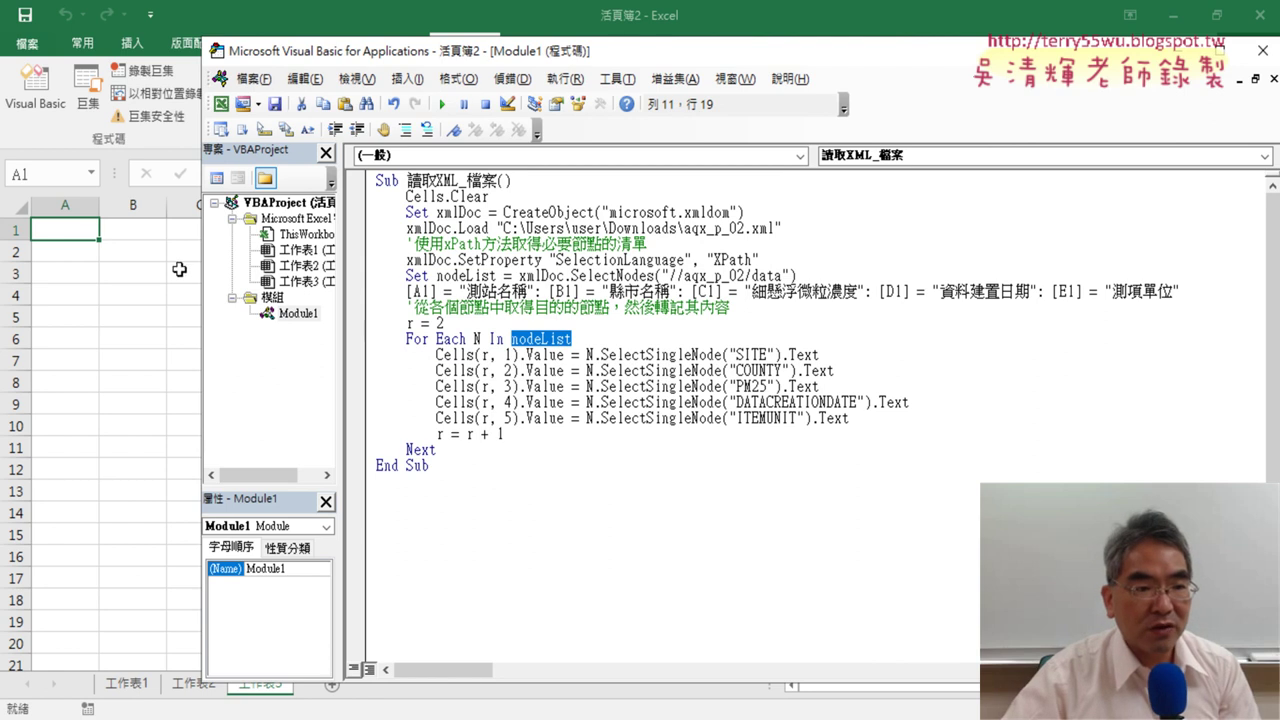
- Point out the header cells A1:E1 and the first data row A2:E2
click(71, 230)
click(134, 231)
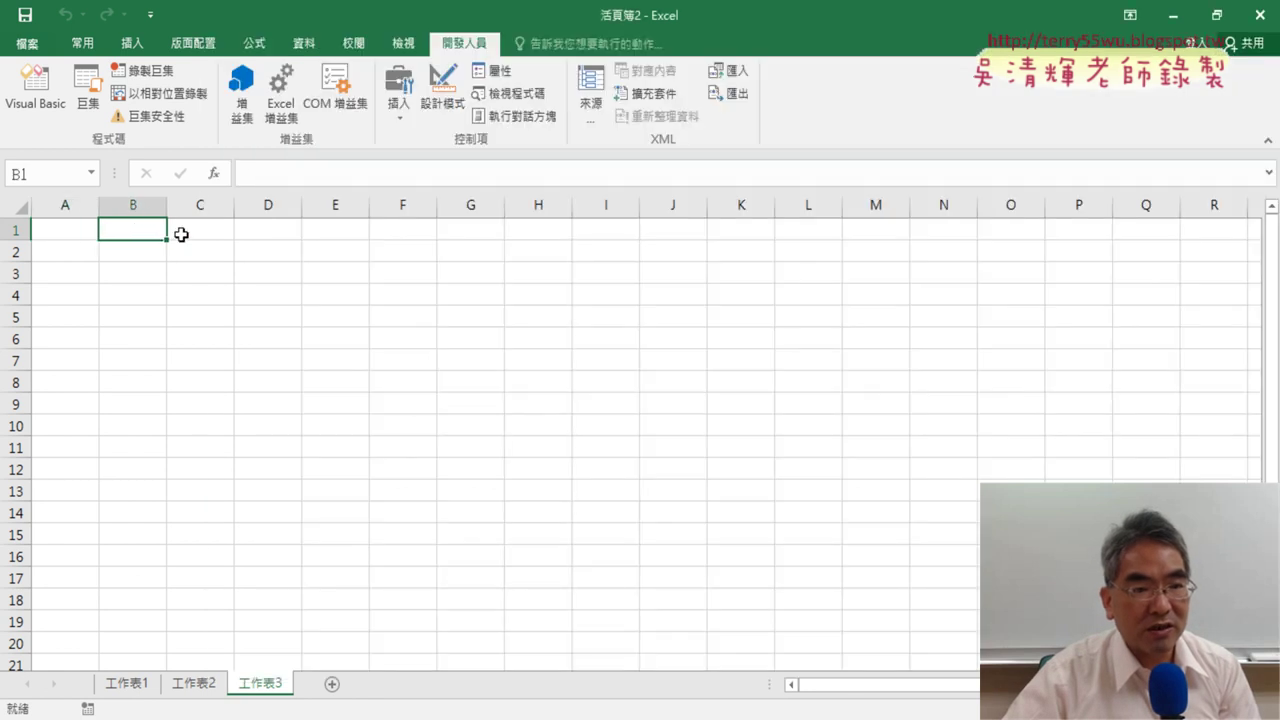
click(200, 231)
click(262, 231)
click(329, 232)
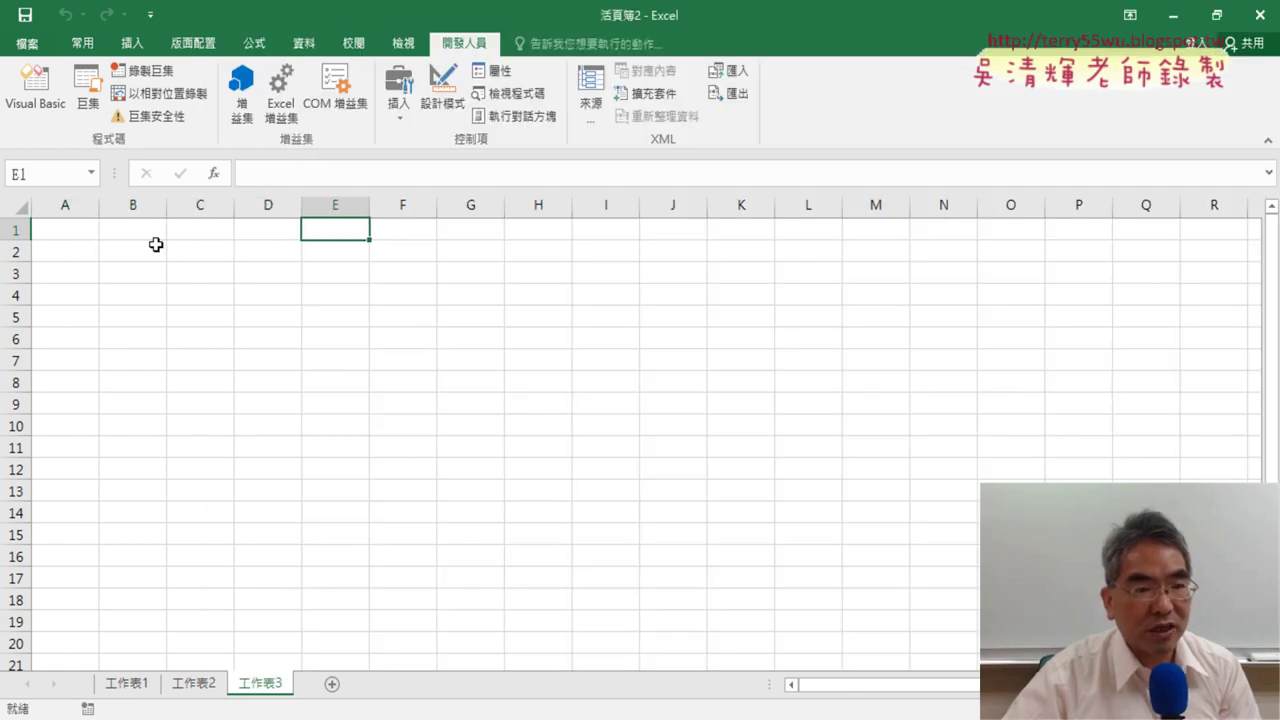
drag(61, 234, 346, 234)
click(72, 257)
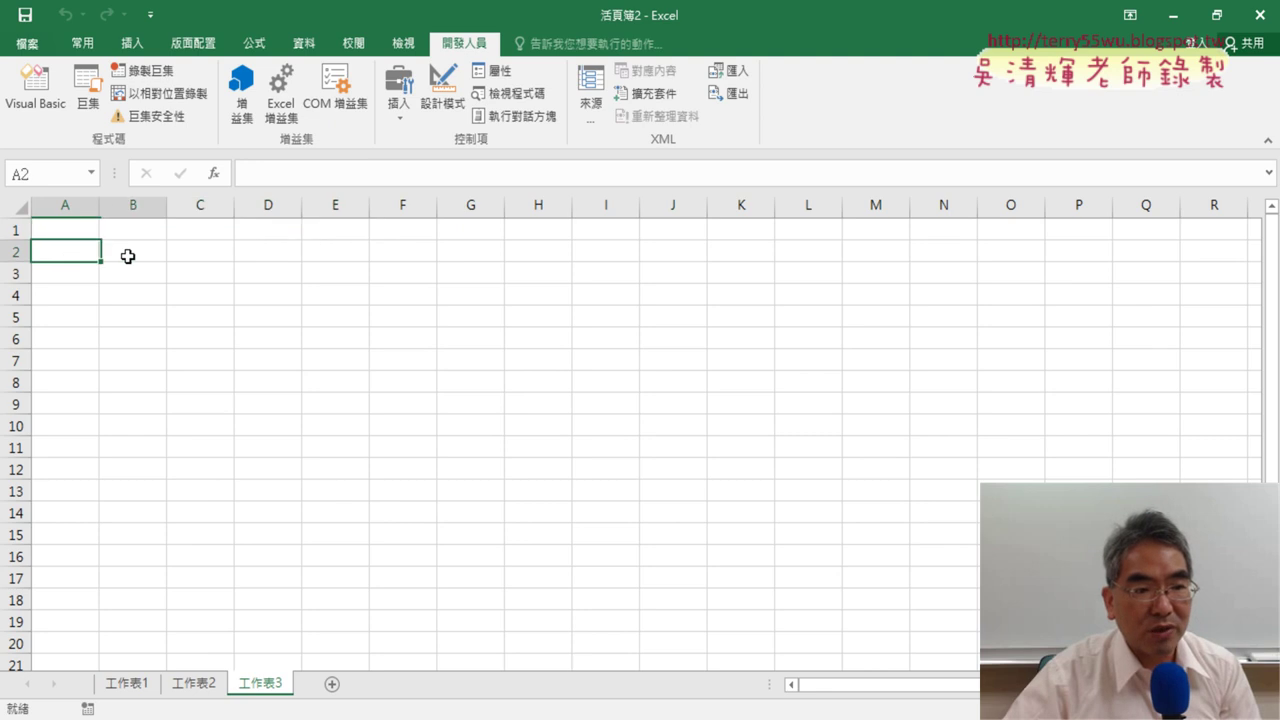
drag(128, 256, 340, 254)
- Set a breakpoint on r = 2 and run the macro to write the five headers
click(36, 88)
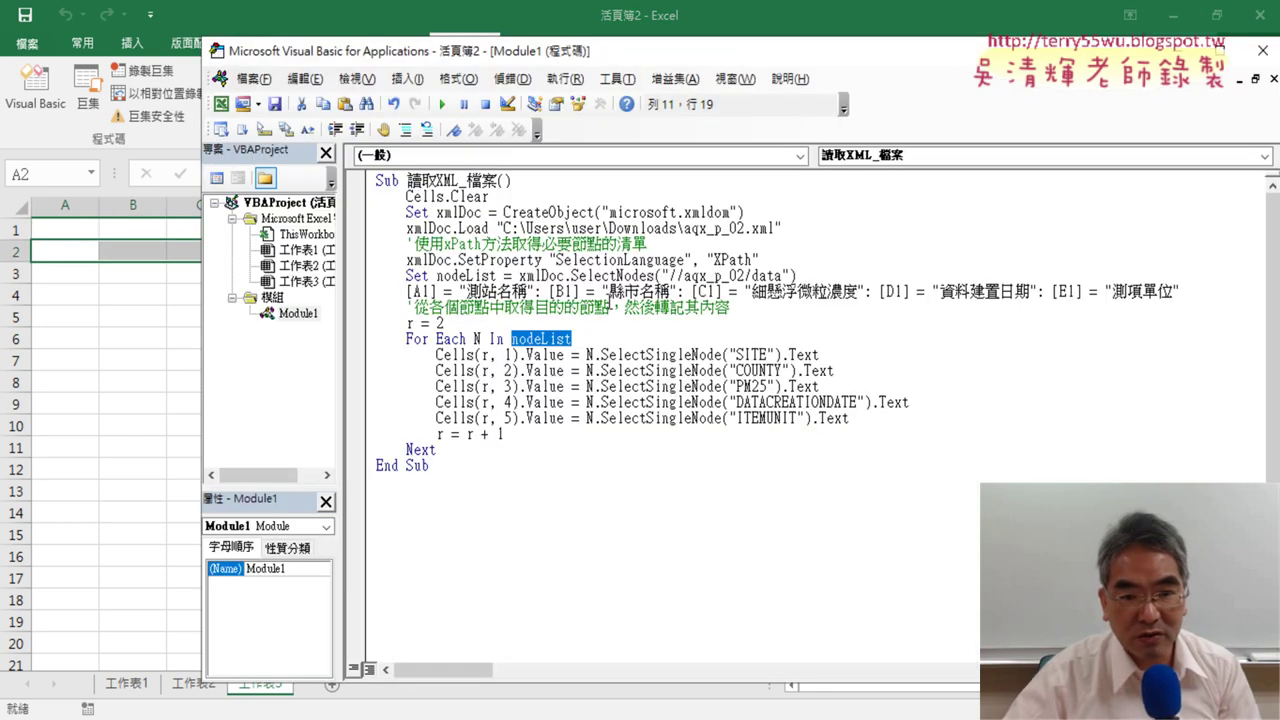
click(520, 291)
drag(410, 291, 1187, 291)
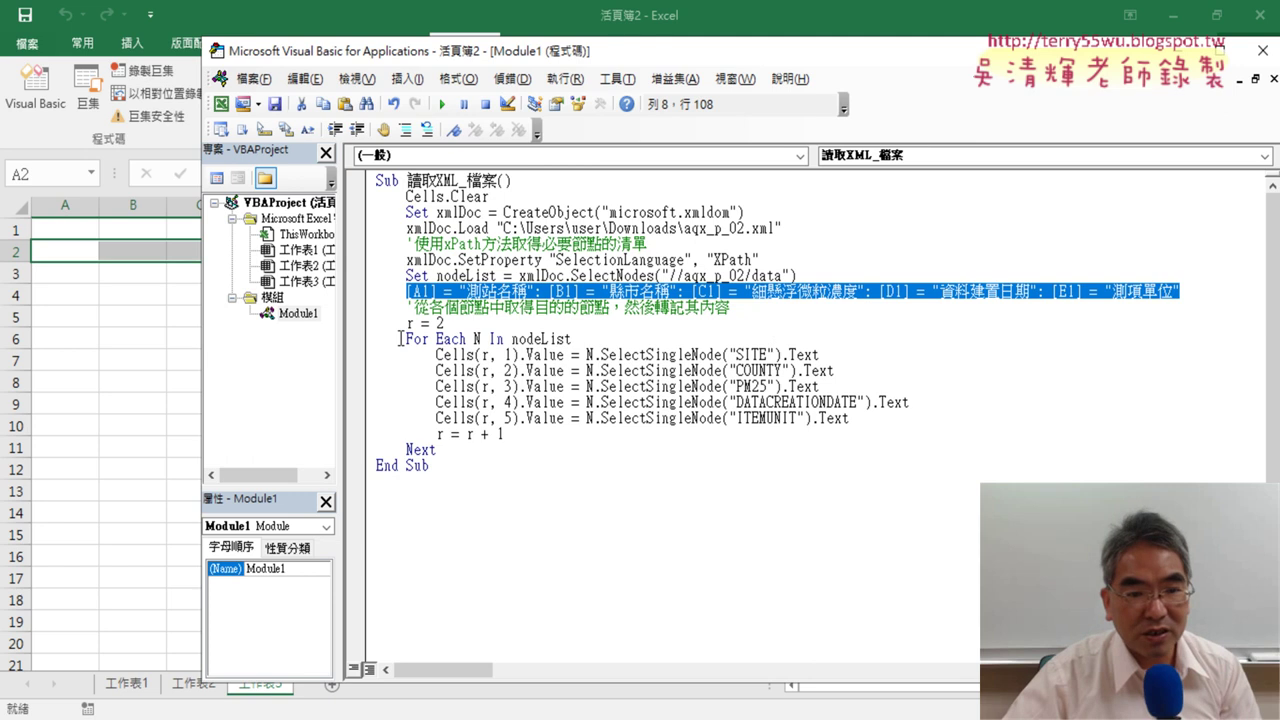
click(355, 324)
click(442, 104)
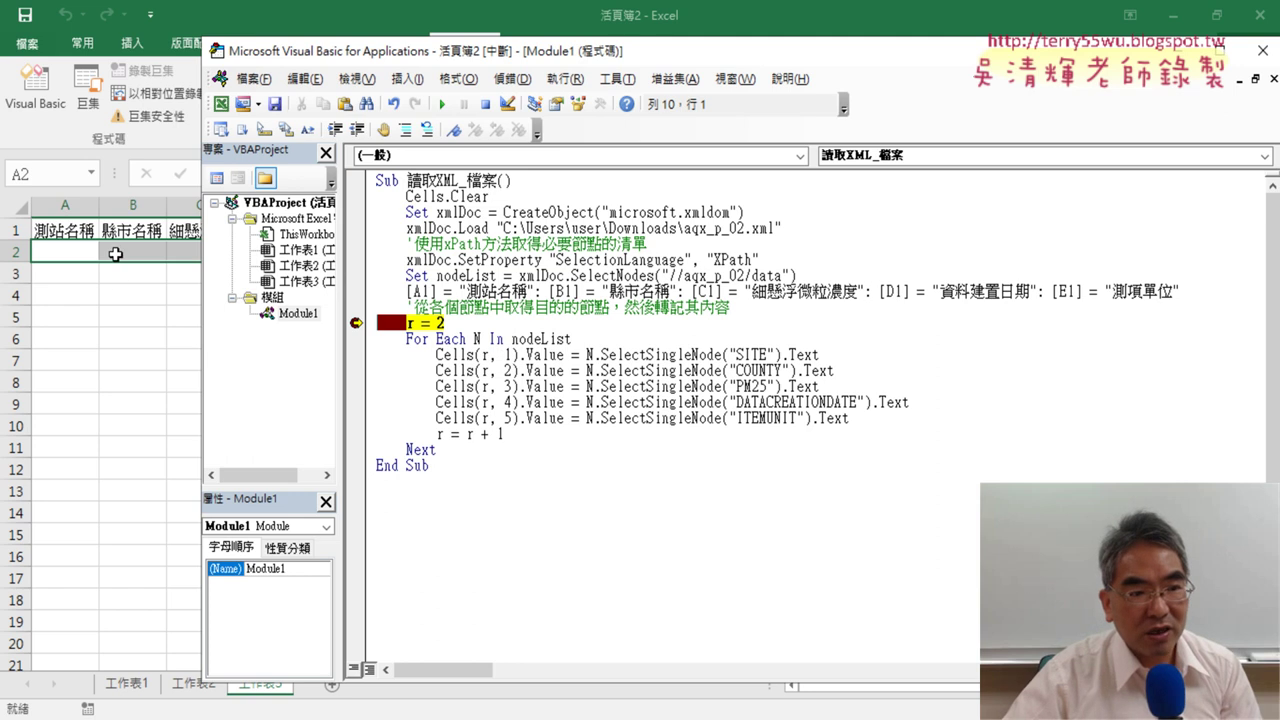
drag(599, 59, 755, 60)
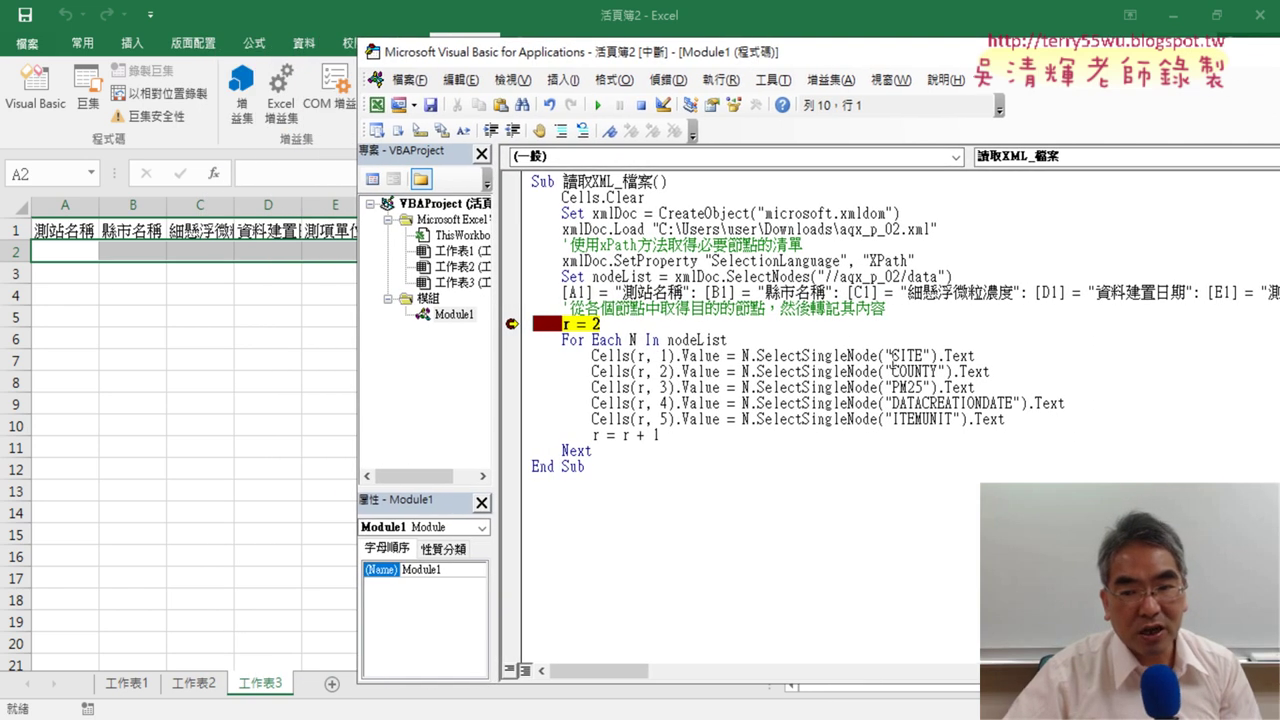
drag(893, 356, 919, 356)
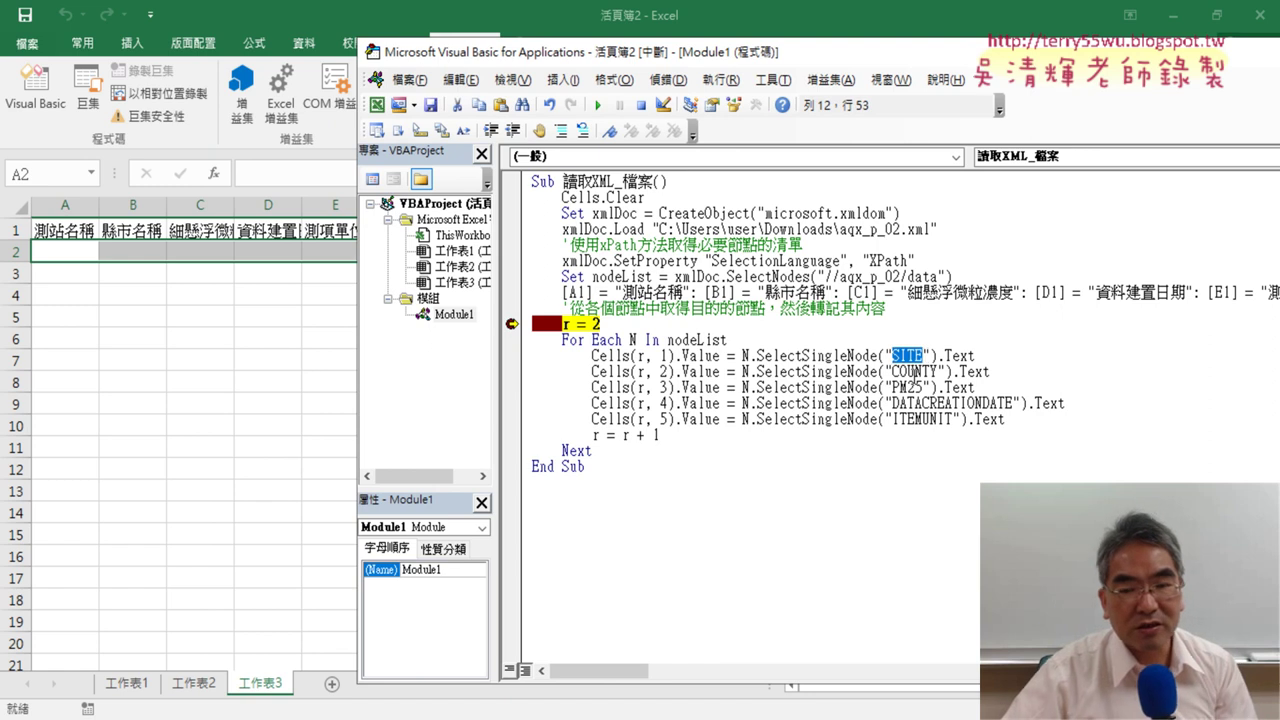
key(F8)
key(alt+Tab)
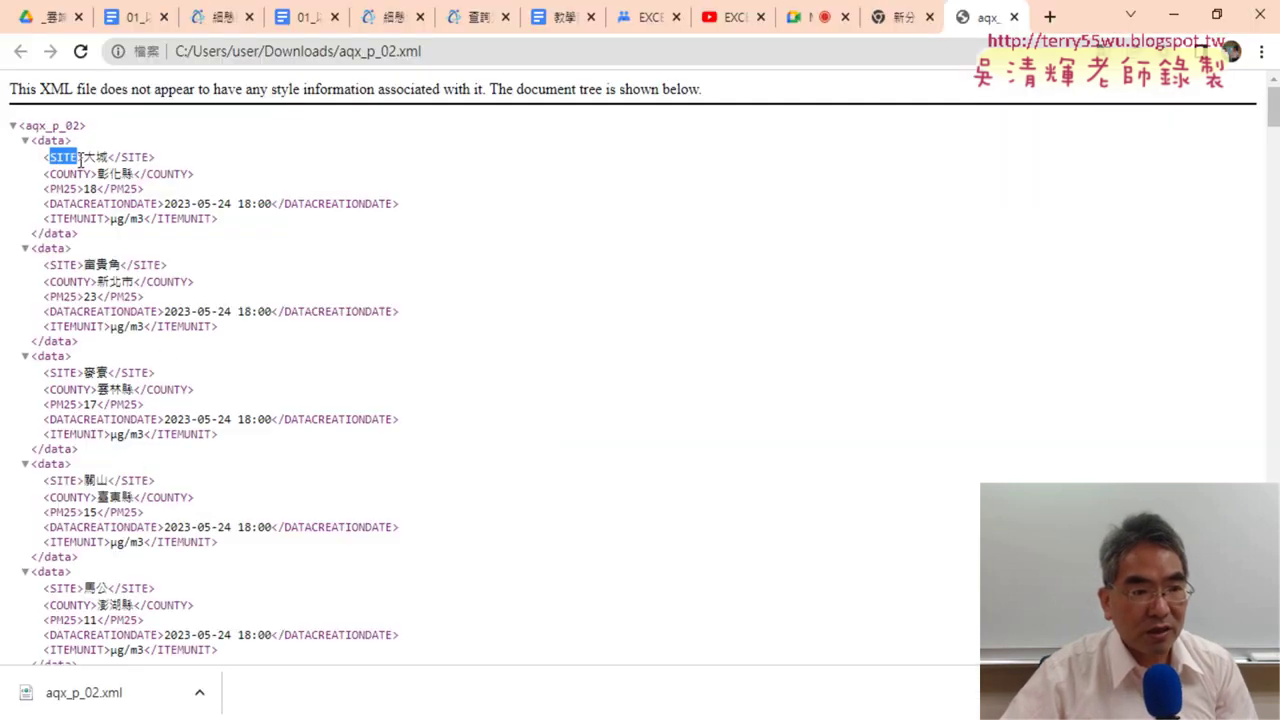
- Match the first record's SITE tag to N.SelectSingleNode("SITE").Text in the code
click(60, 204)
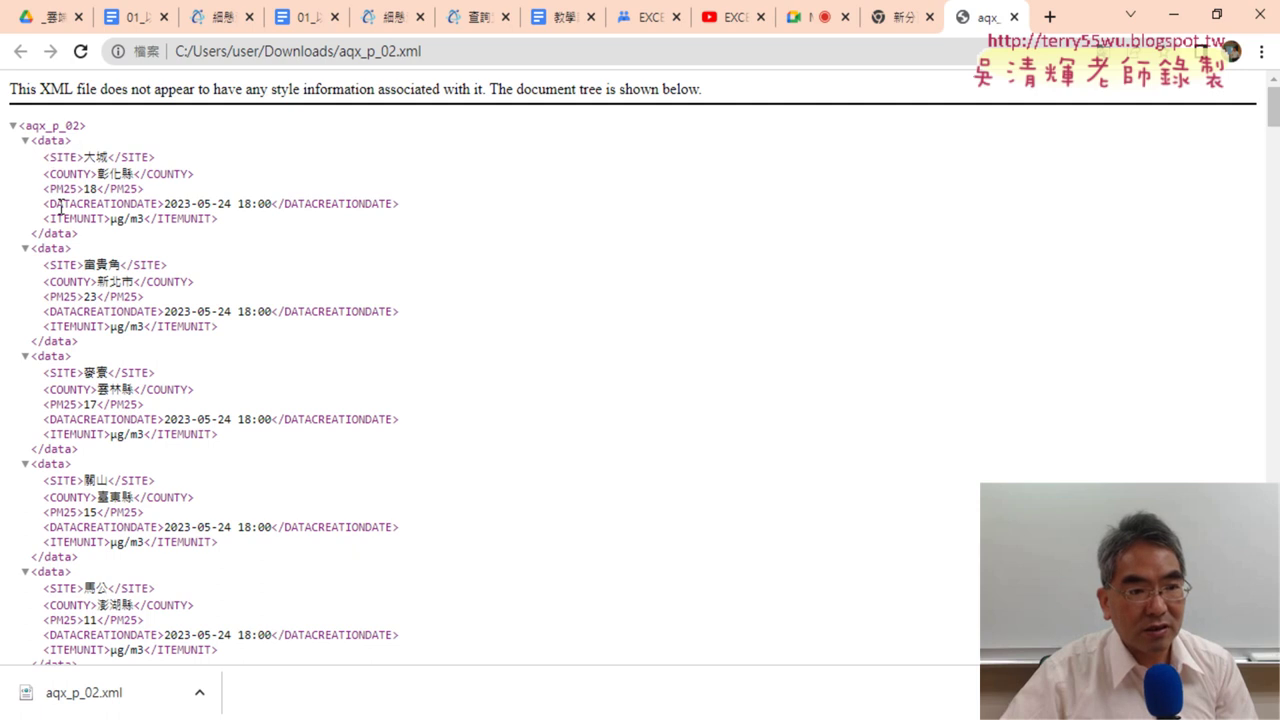
double_click(58, 157)
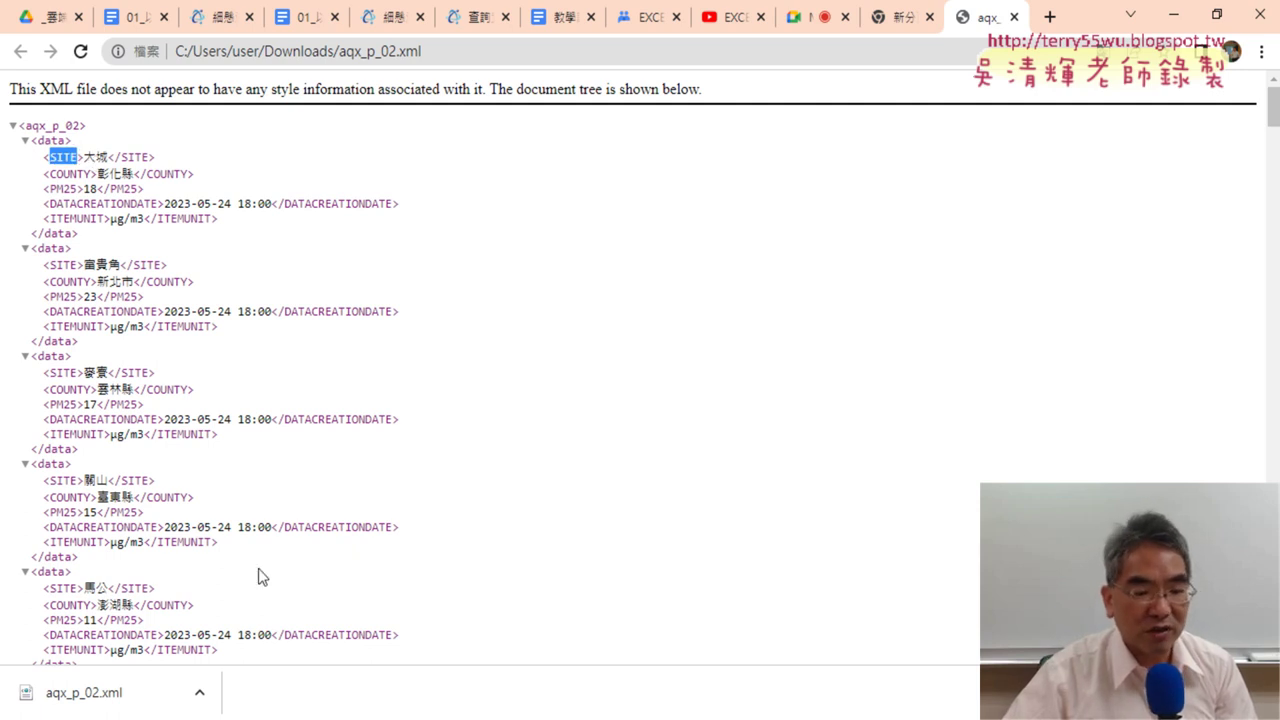
click(294, 683)
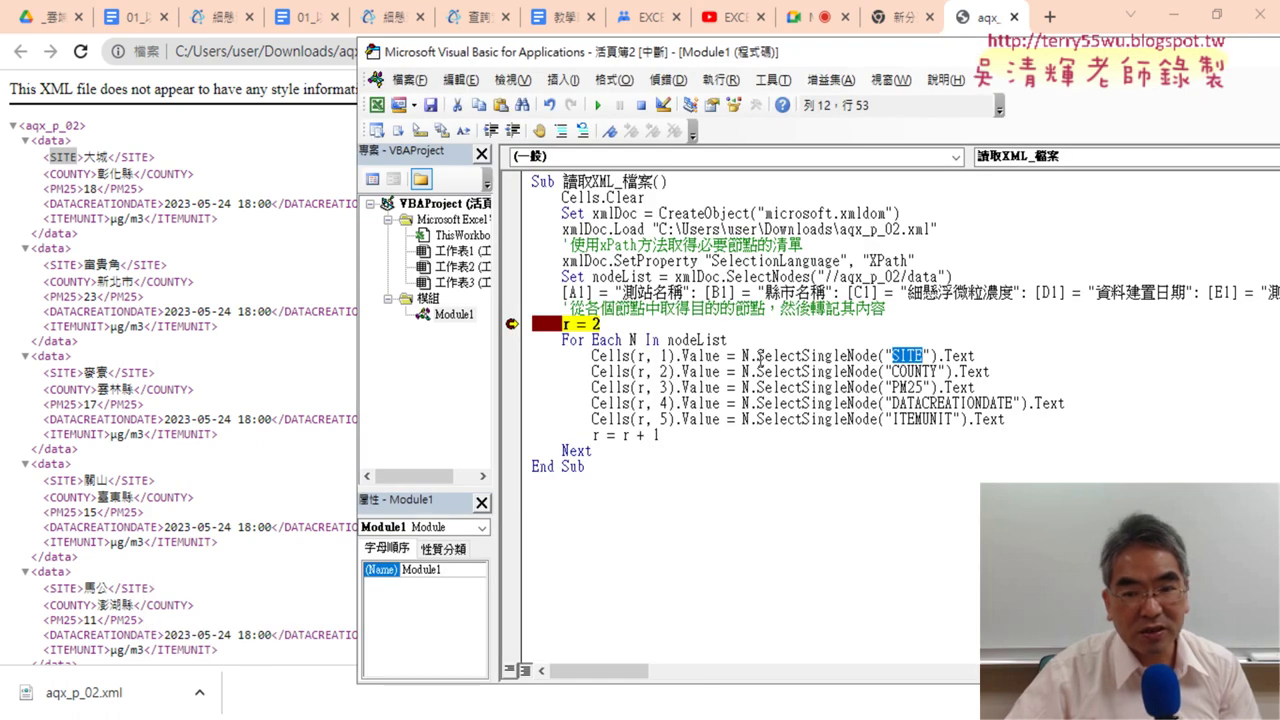
drag(758, 357, 856, 357)
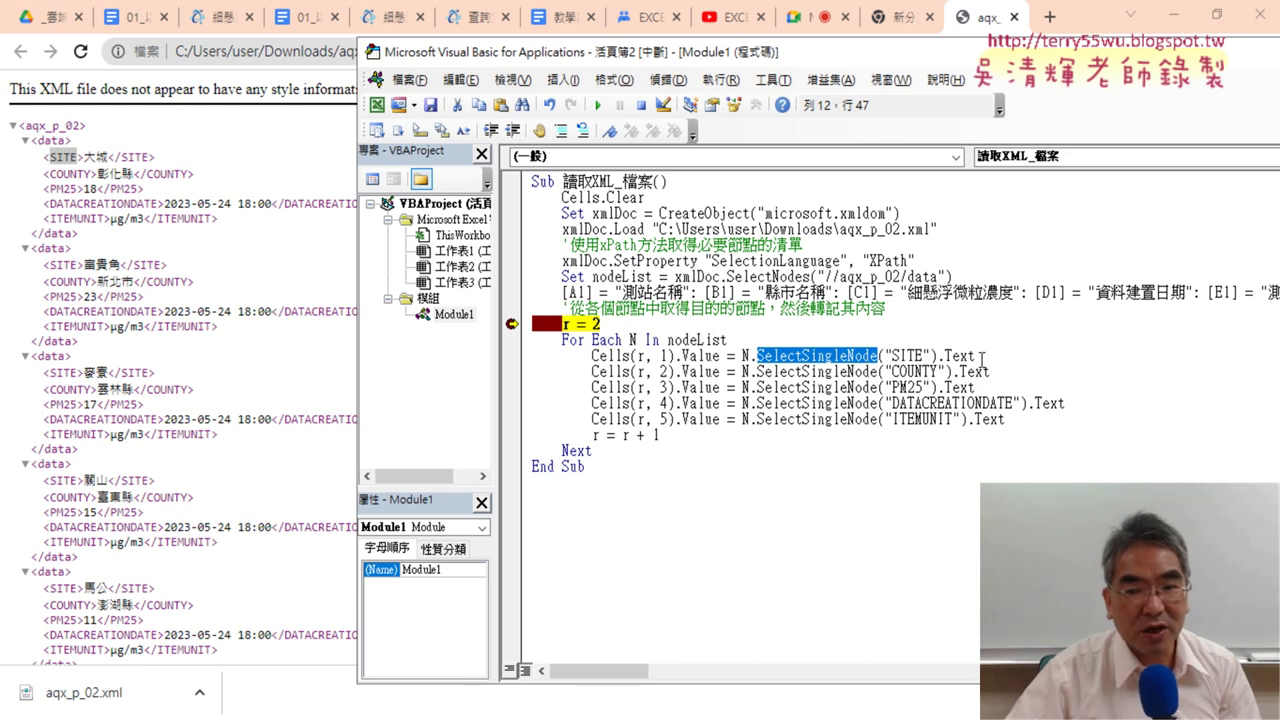
drag(980, 357, 743, 356)
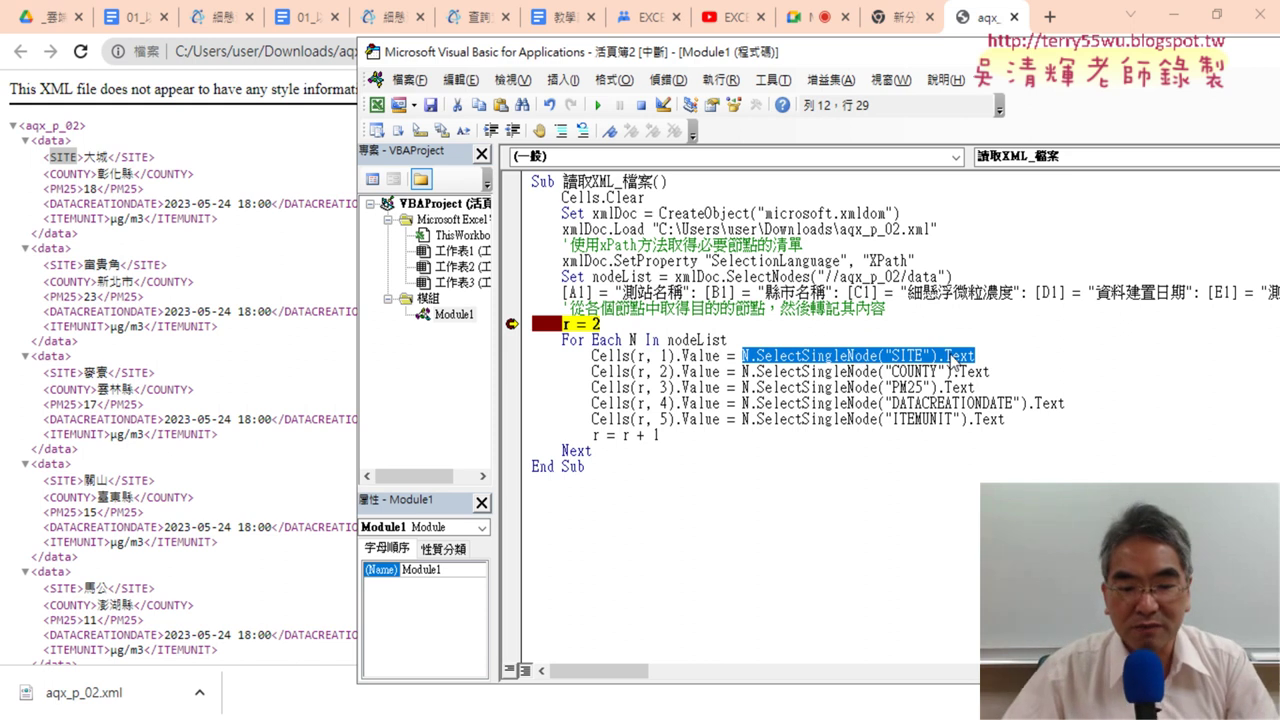
- Mark the first site value 大城 in the XML, then minimize Chrome
click(352, 518)
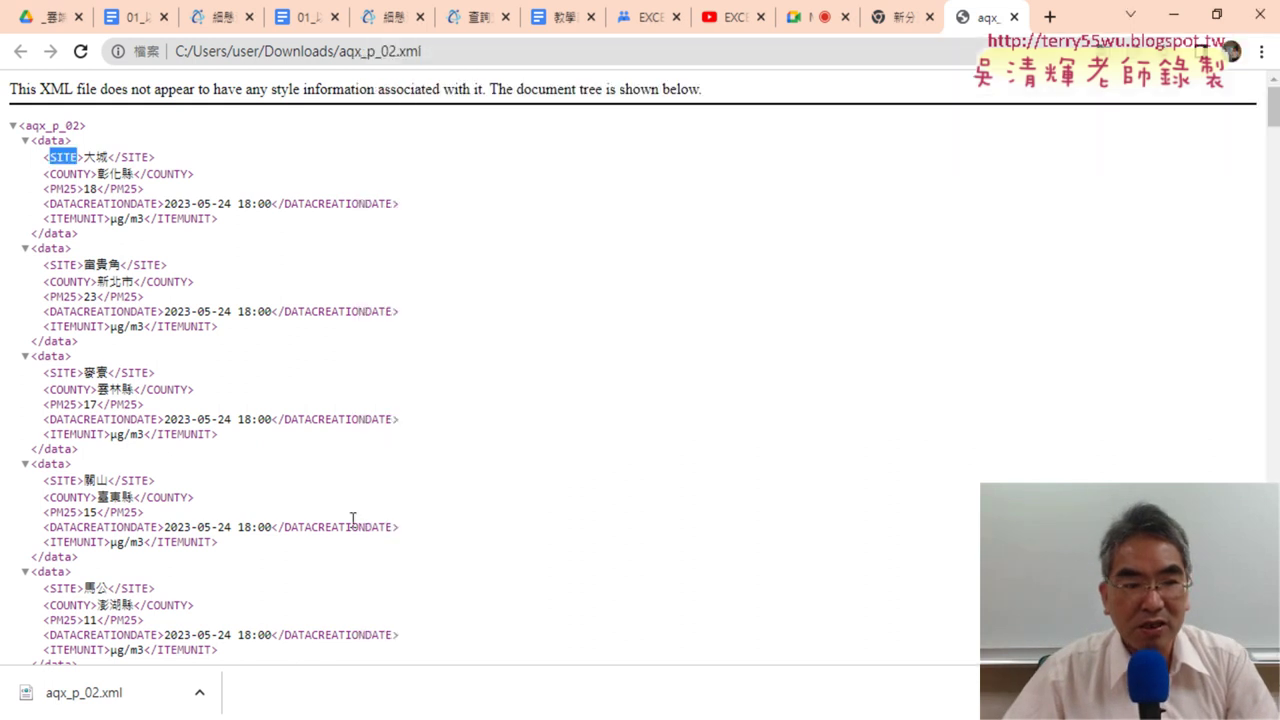
drag(84, 157, 108, 157)
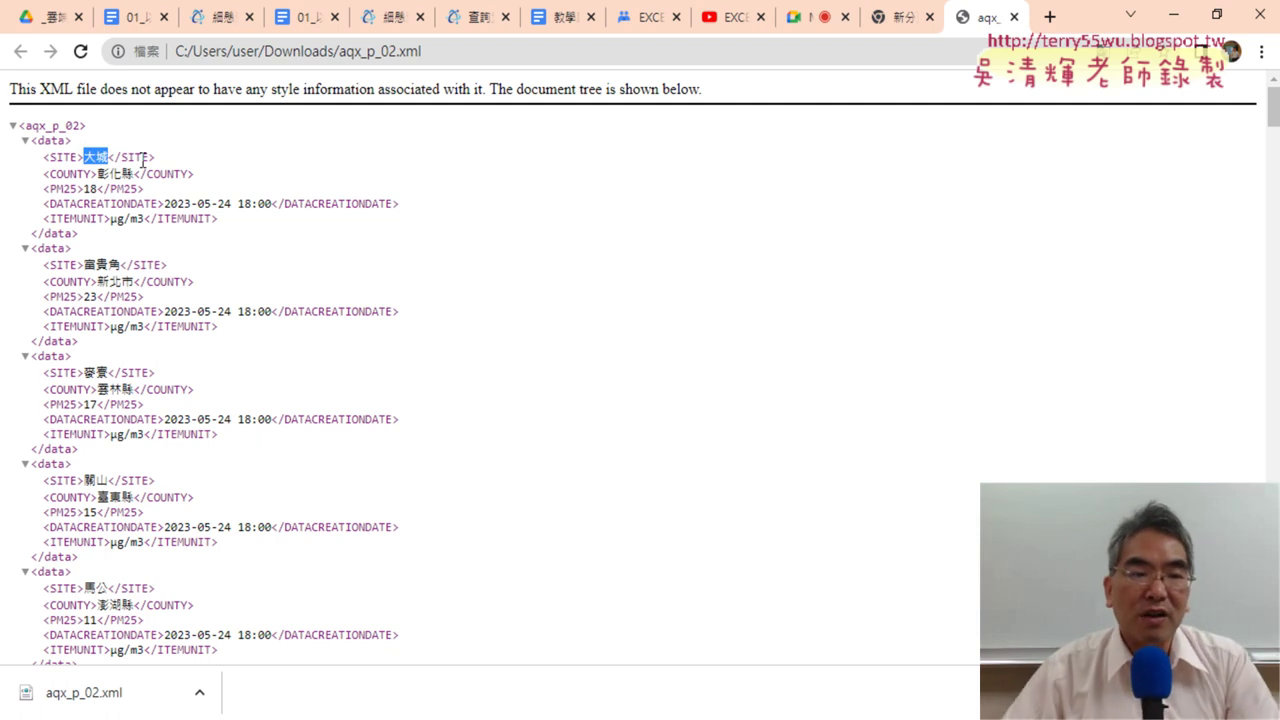
click(1172, 15)
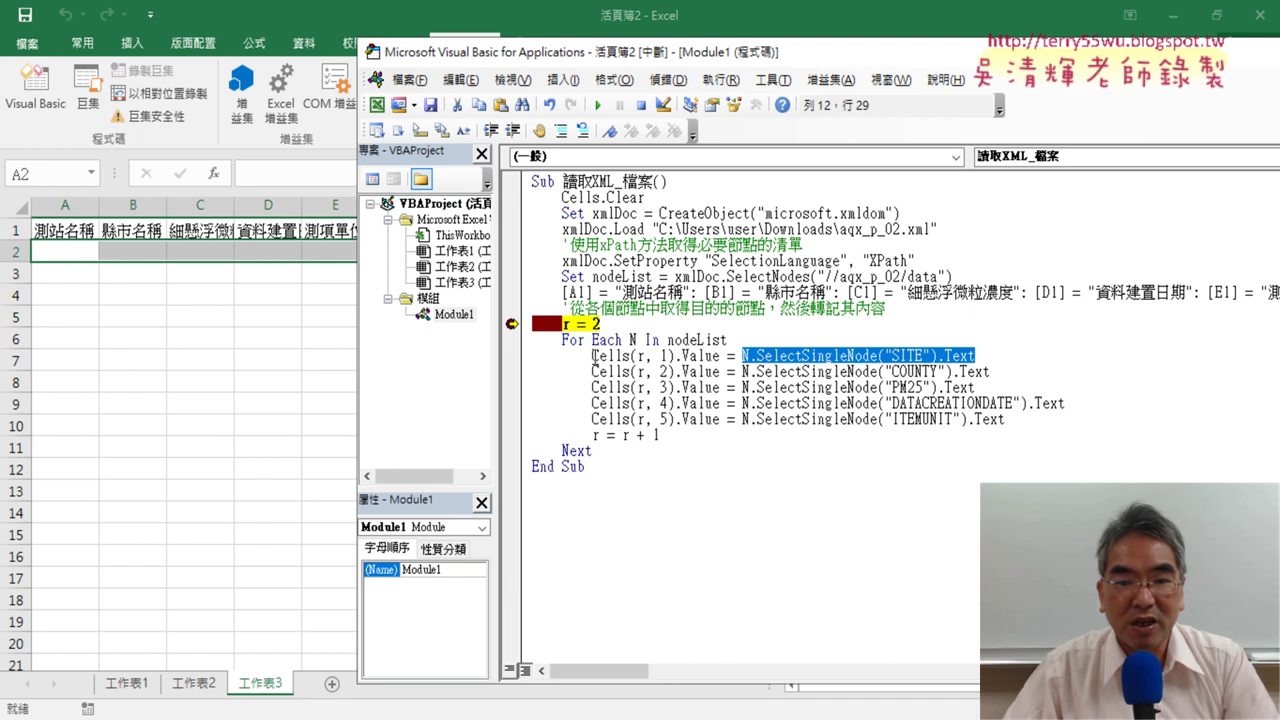
- On the SITE line, change Cells(r, 1) to use column letter A
drag(592, 356, 676, 356)
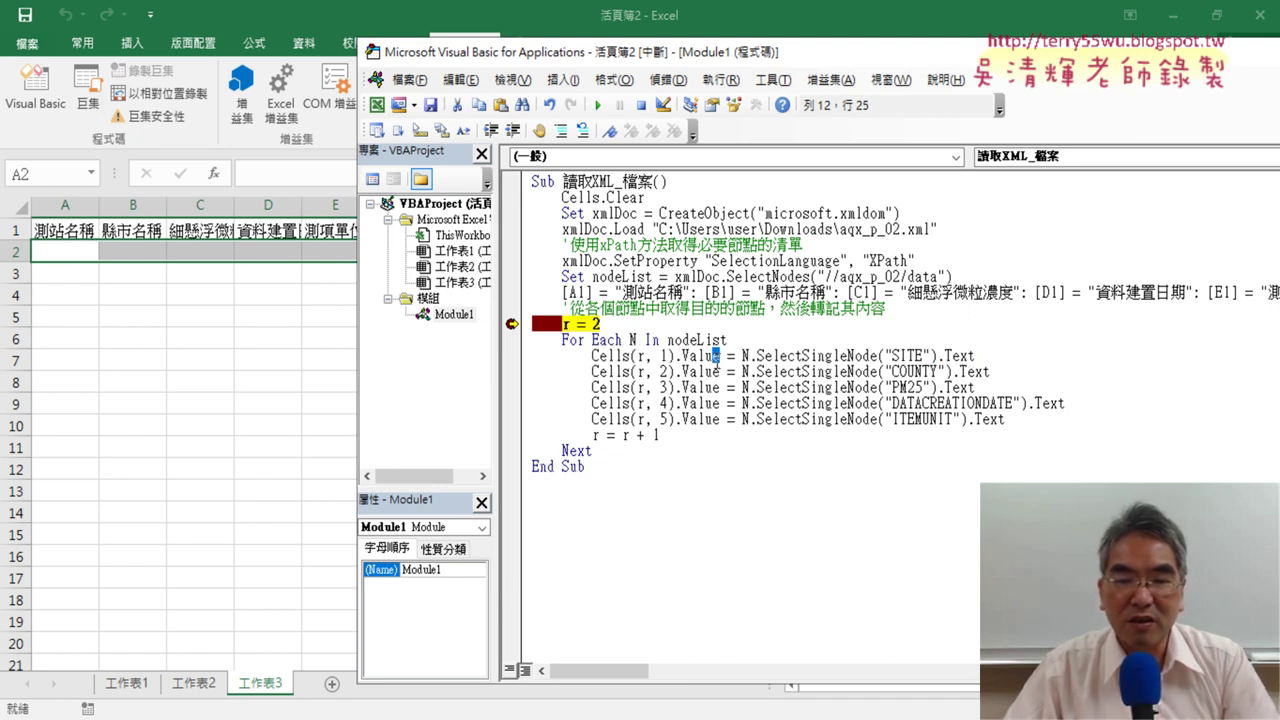
drag(720, 358, 677, 358)
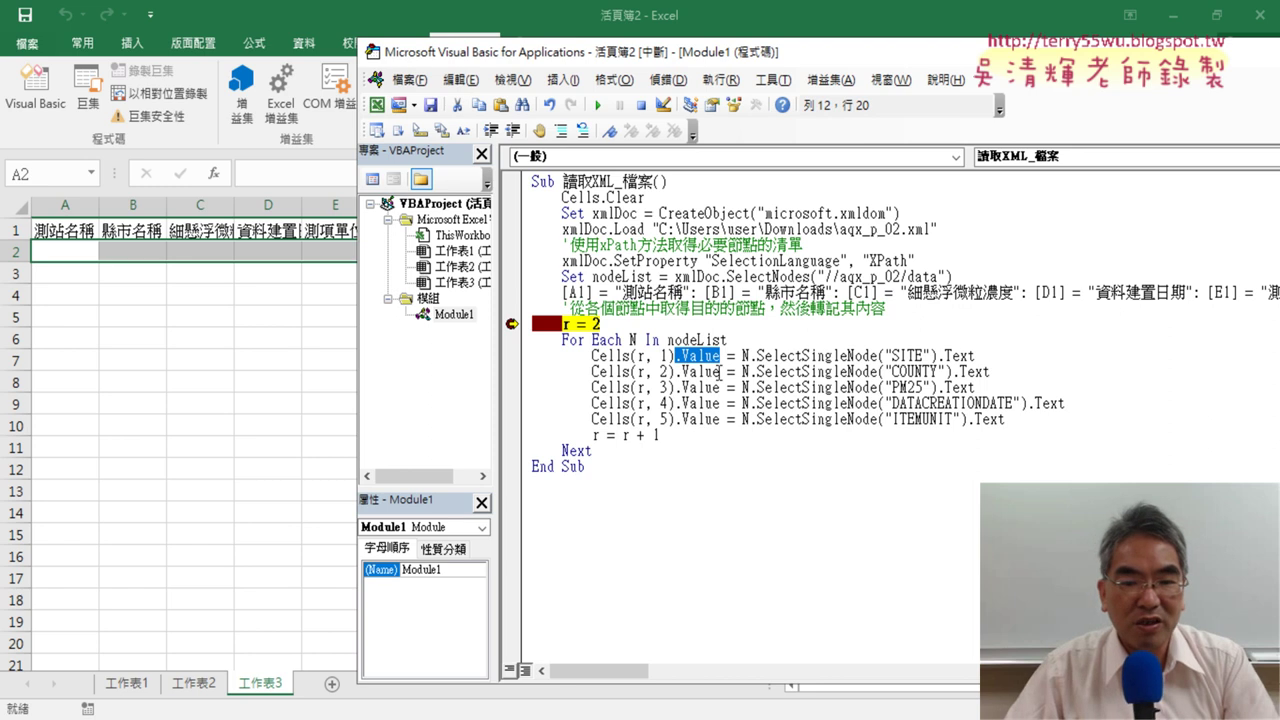
click(711, 357)
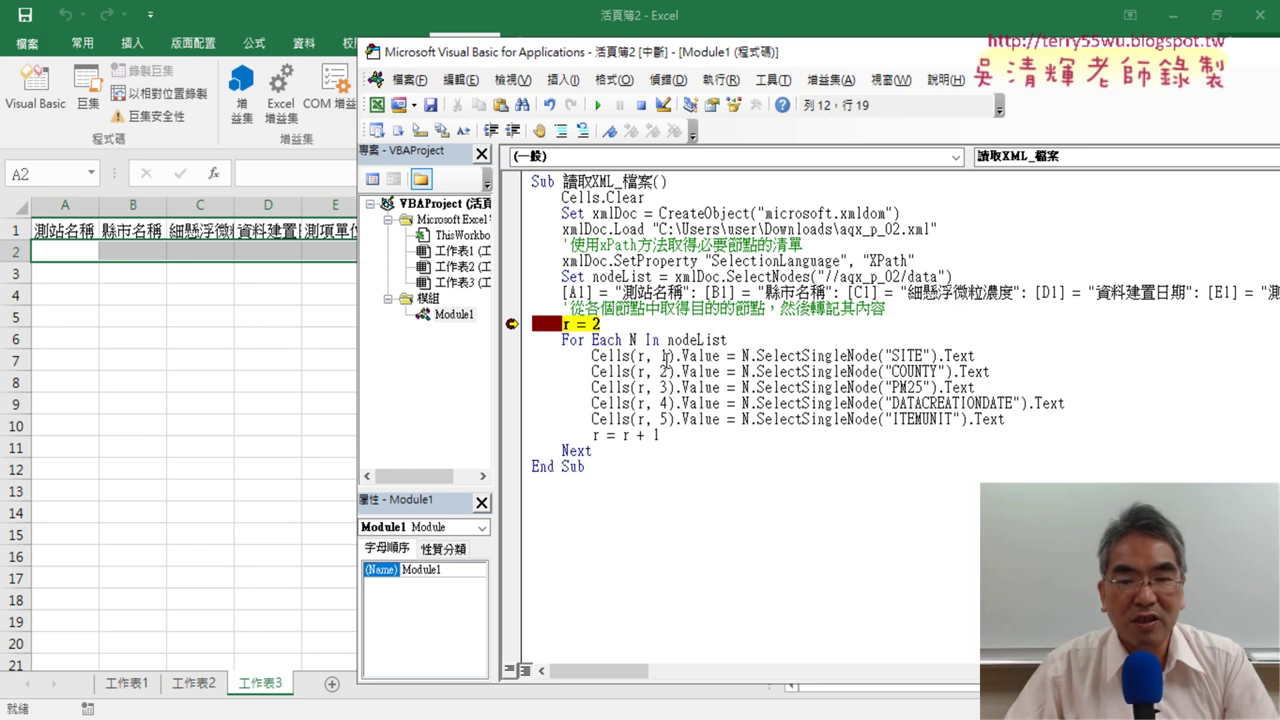
double_click(666, 356)
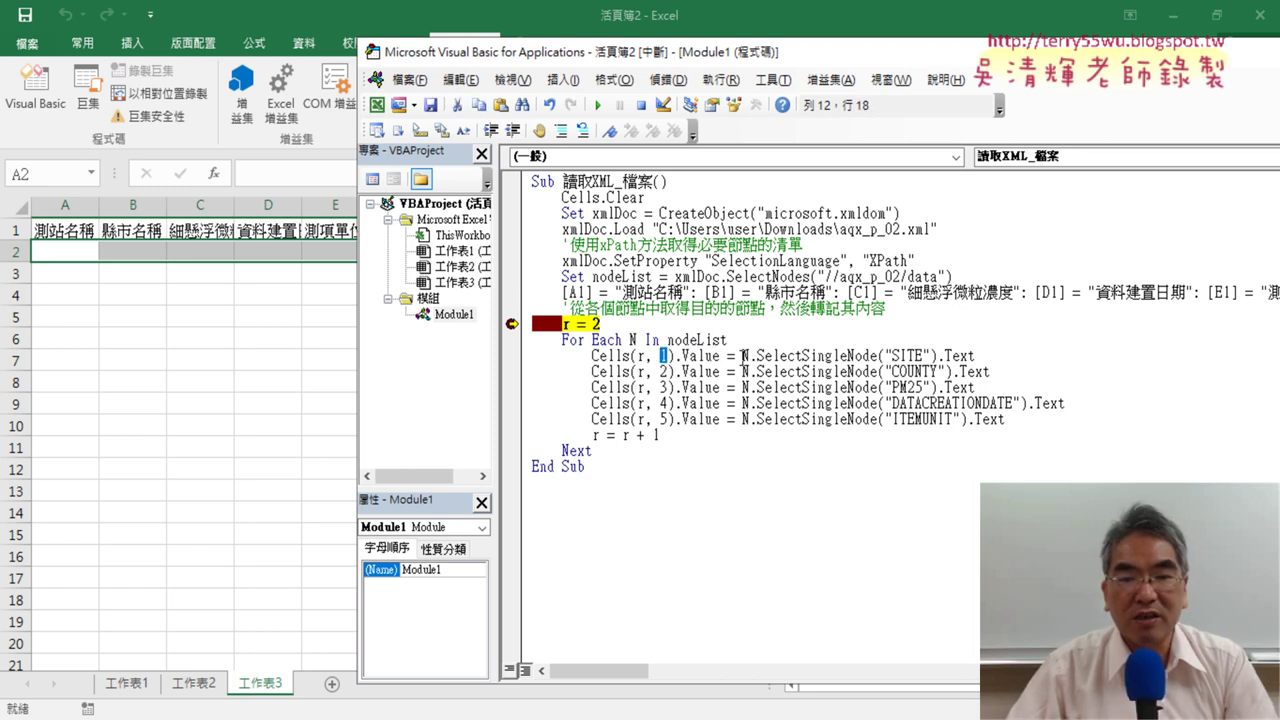
key(Delete)
text(A)
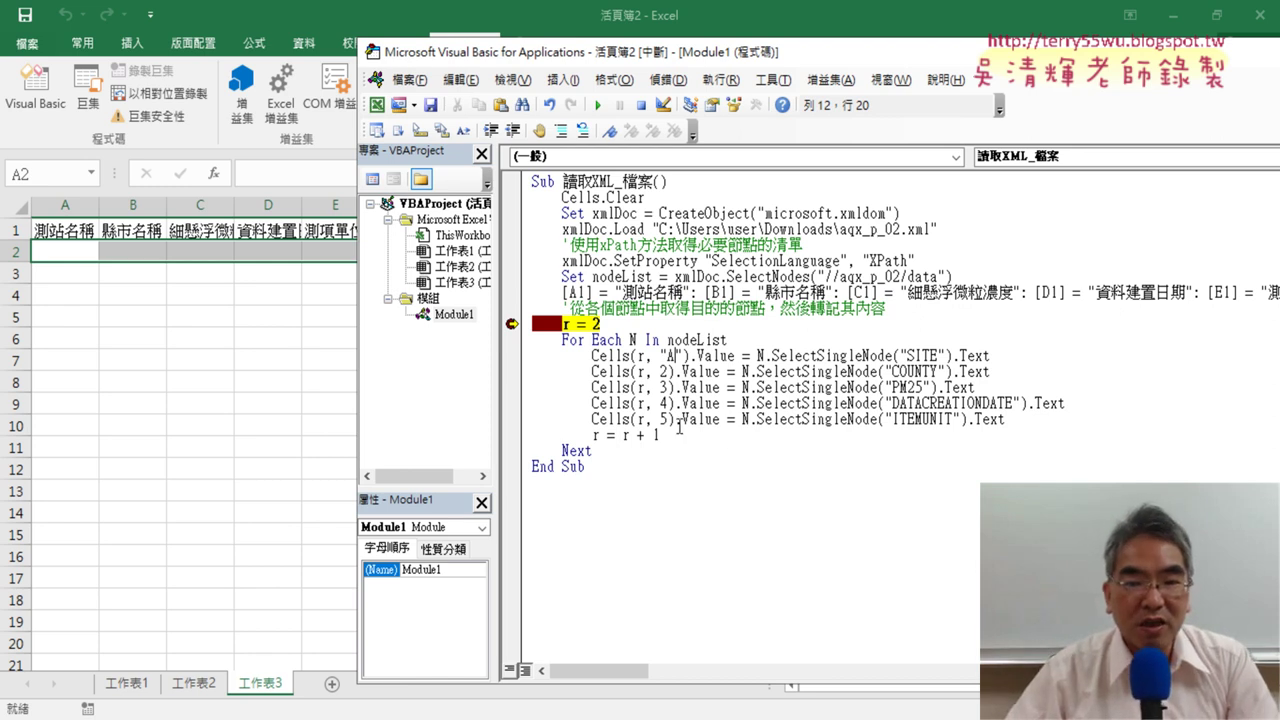
- Highlight the row counter's starting value, r in Cells, and its + 1 increment
drag(608, 326, 572, 325)
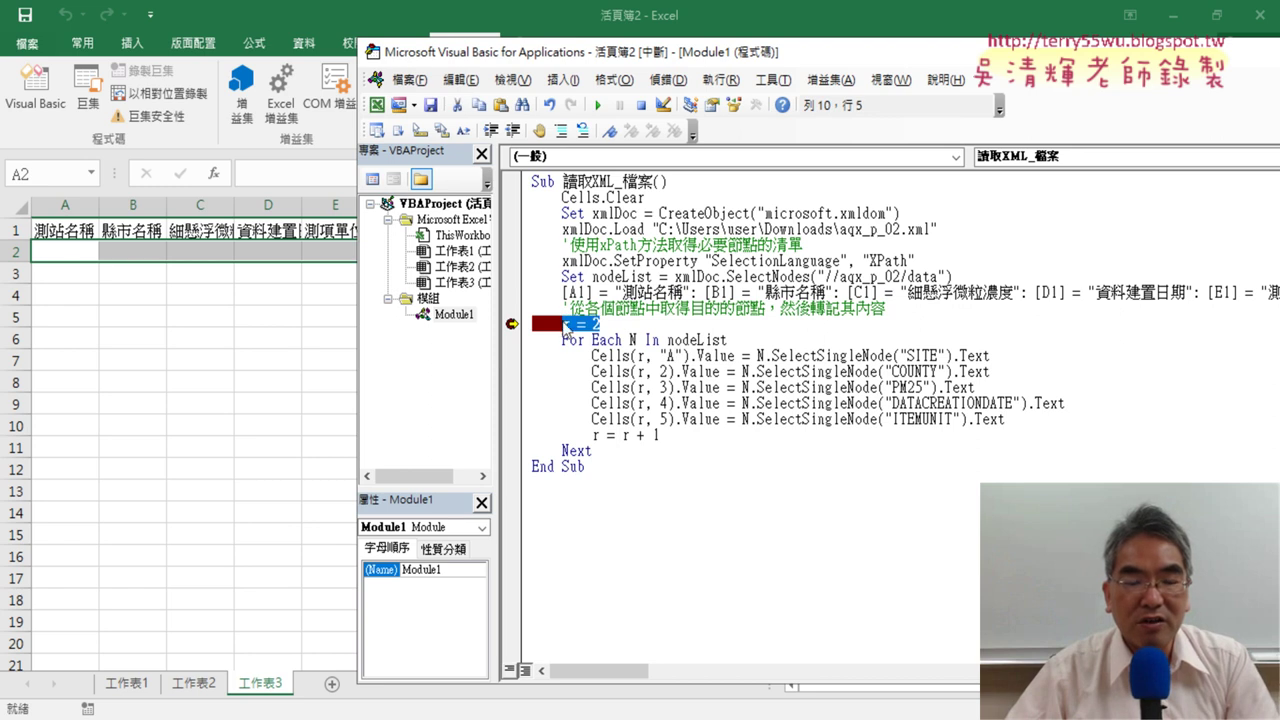
double_click(643, 356)
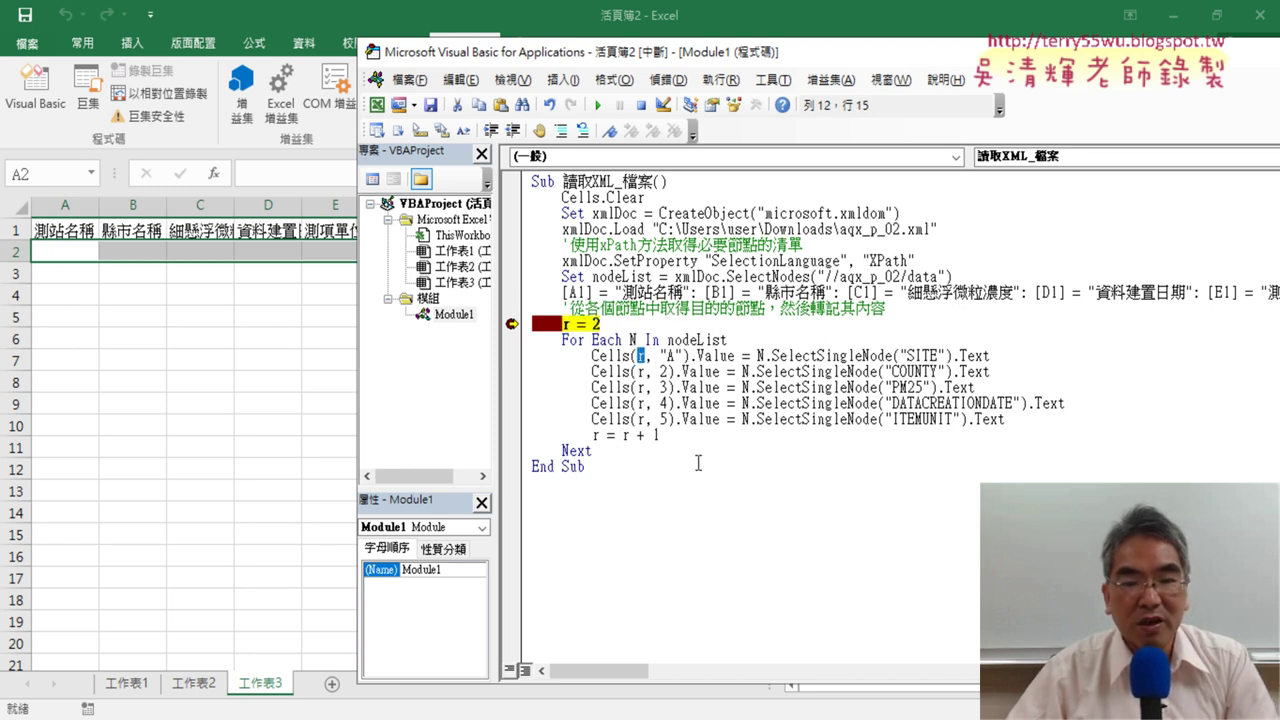
drag(660, 435, 628, 435)
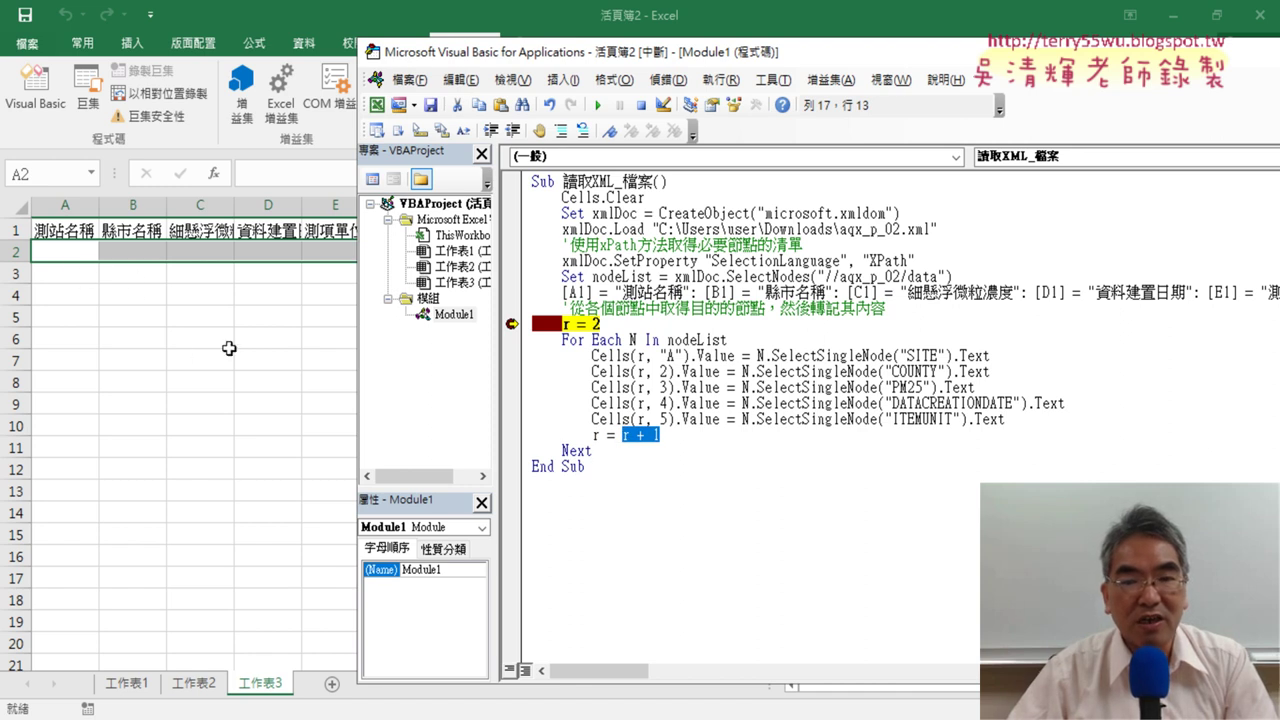
click(758, 372)
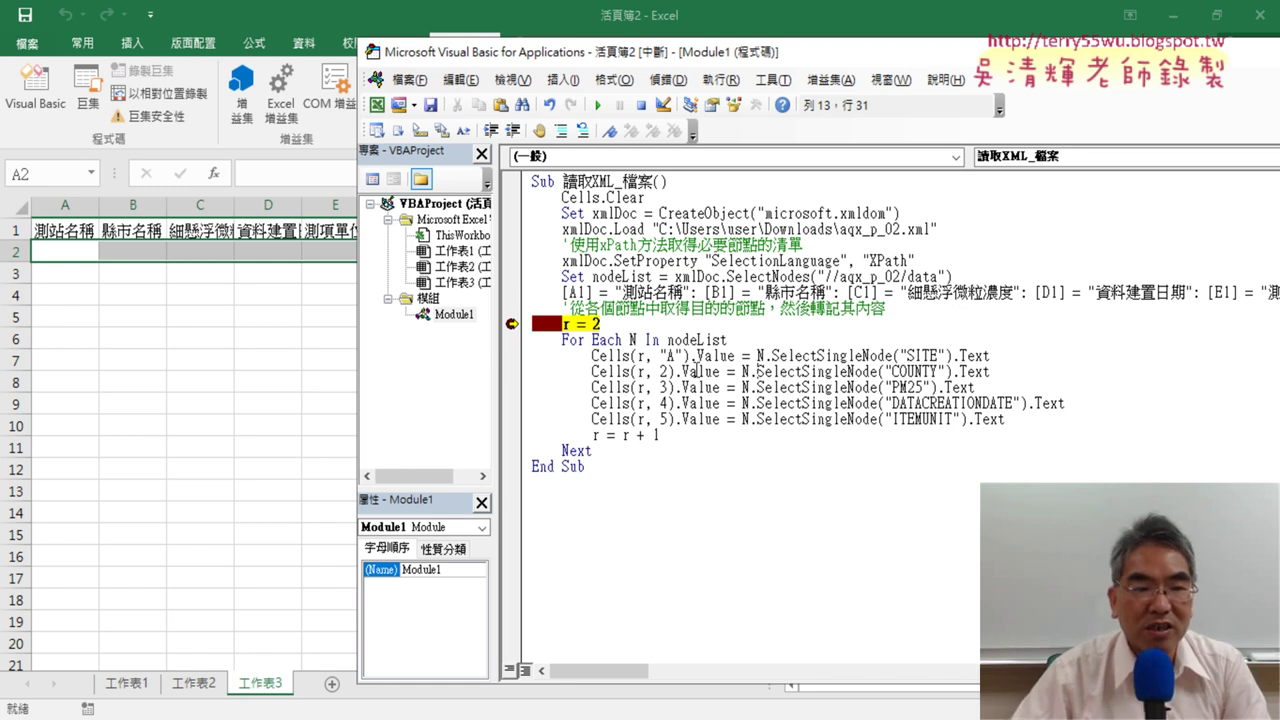
- Resume the macro to fill the sheet and widen column D to fit the dates
click(599, 105)
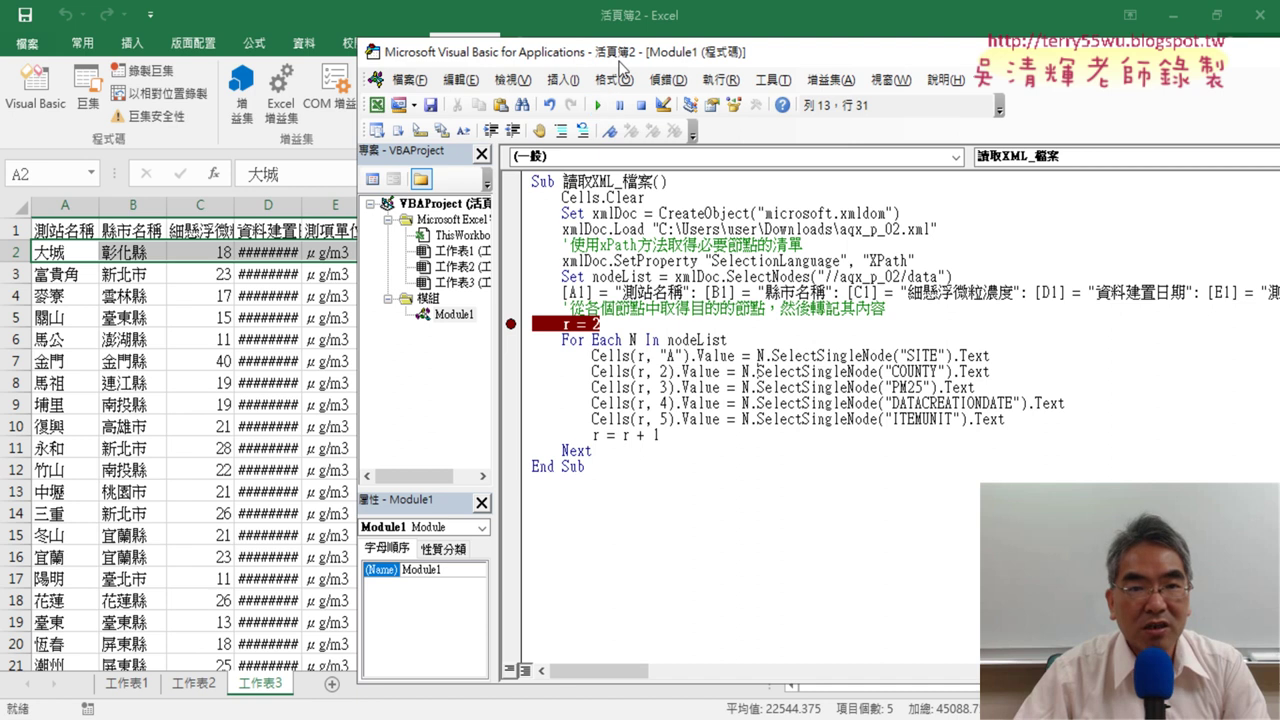
drag(625, 52, 760, 47)
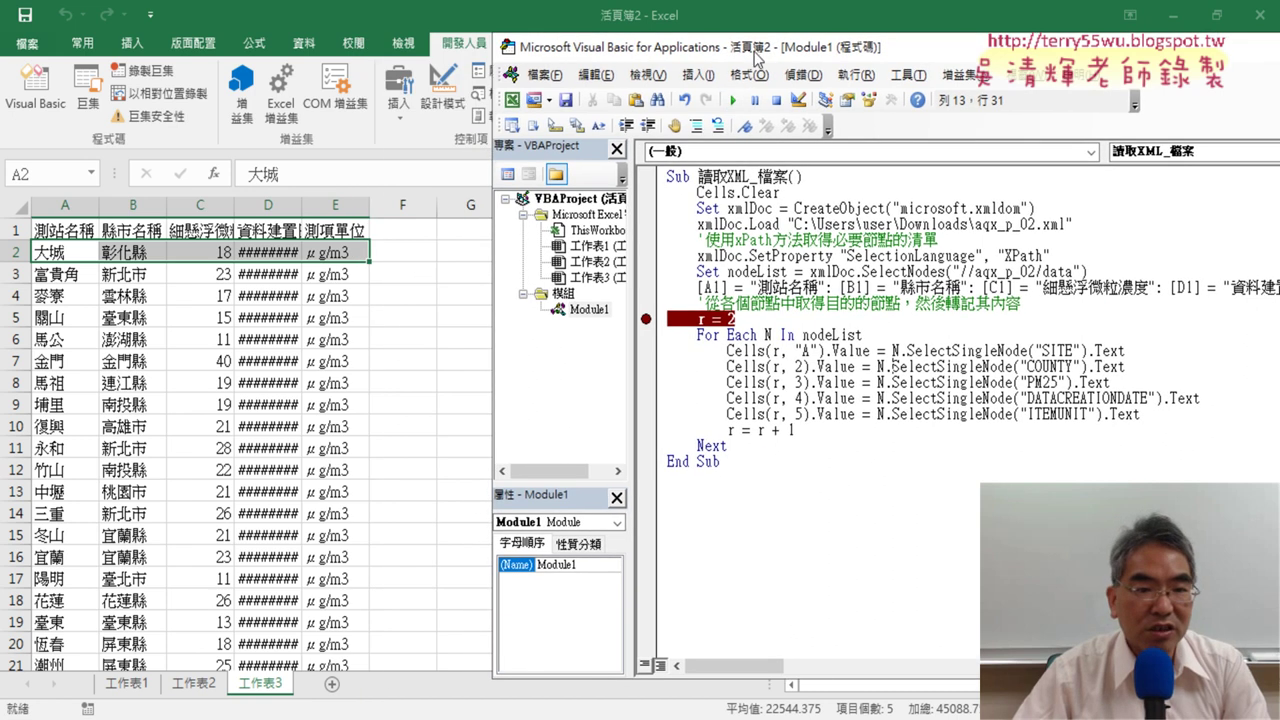
click(302, 207)
double_click(302, 207)
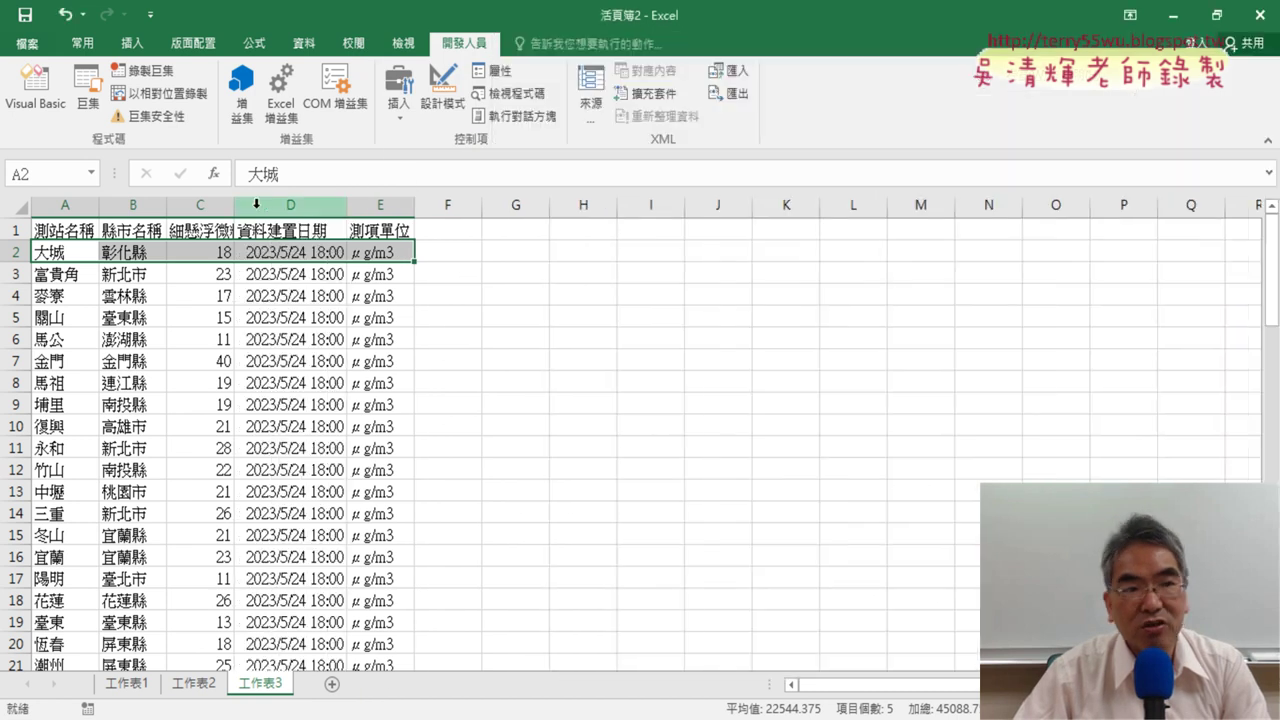
- Add a Columns.AutoFit line after the loop's Next
click(35, 88)
click(775, 446)
key(Return)
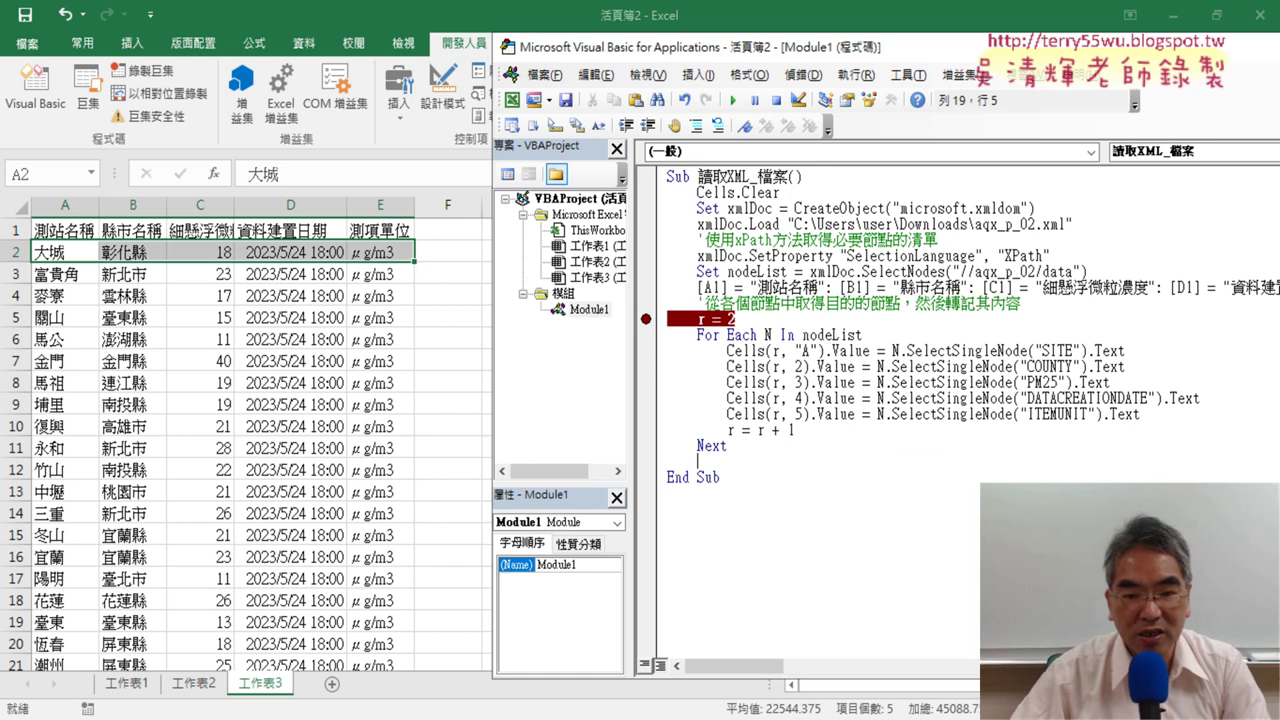
text(col)
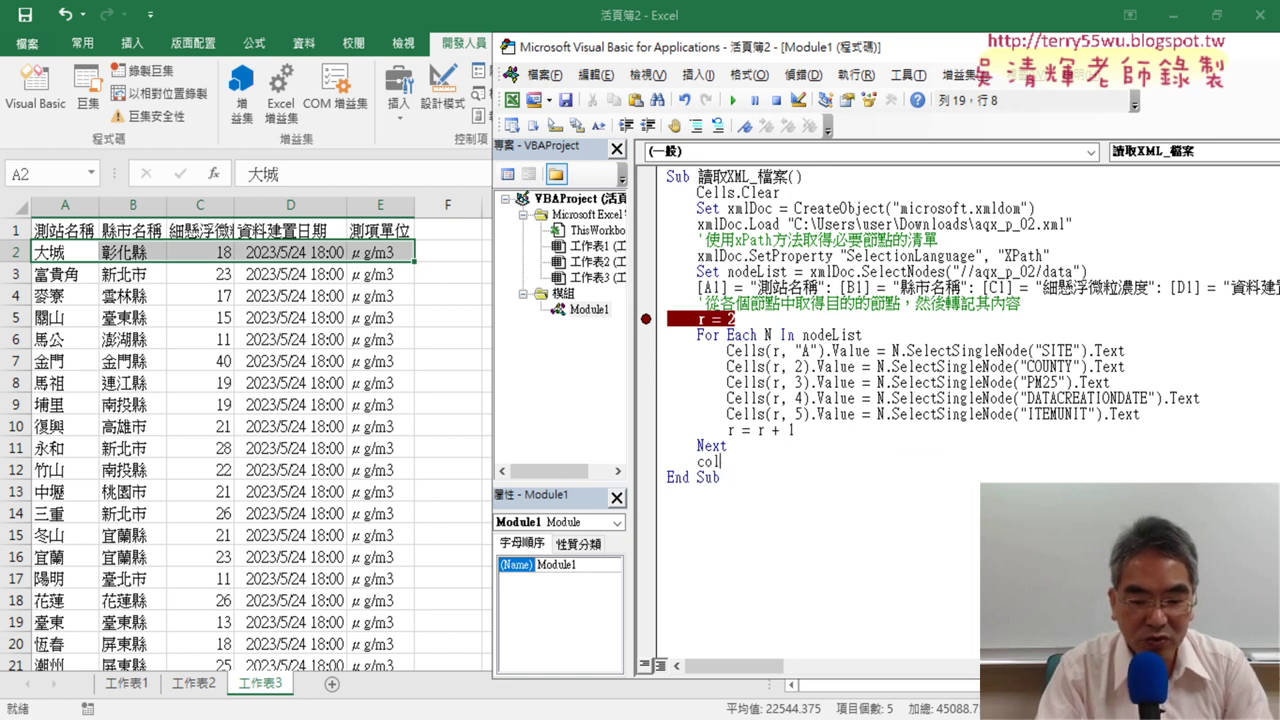
text(umns)
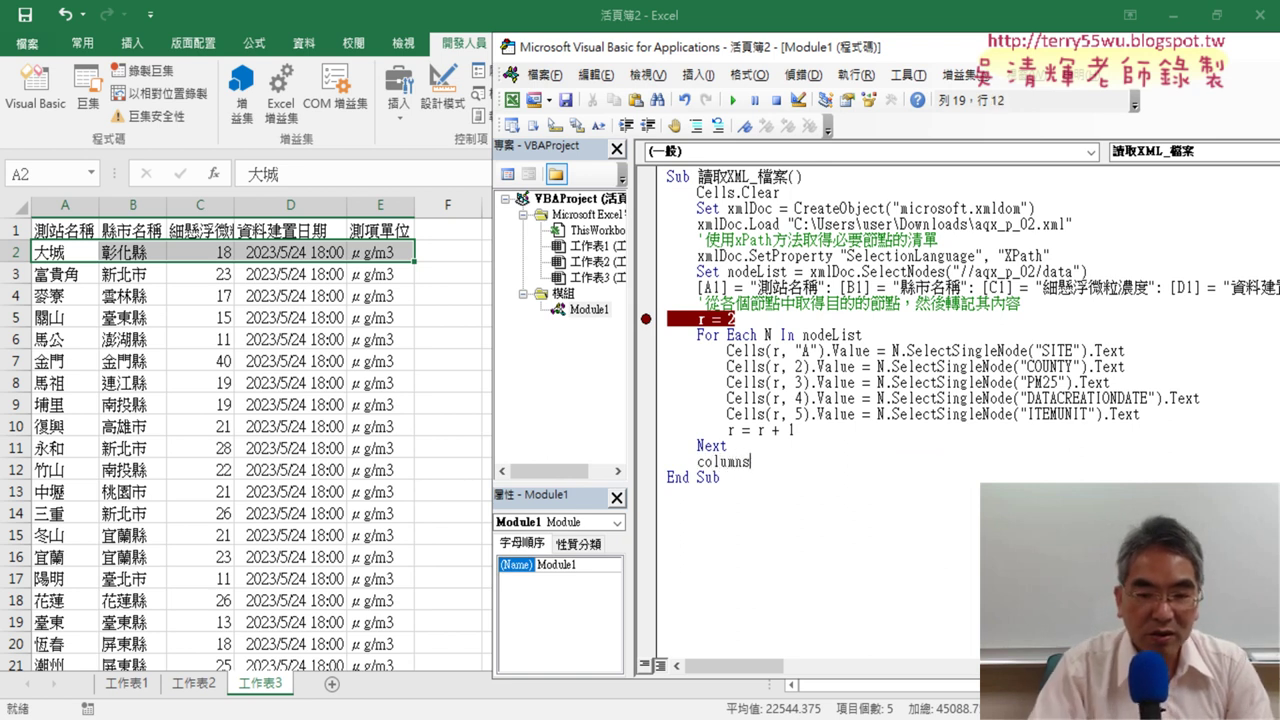
text(.)
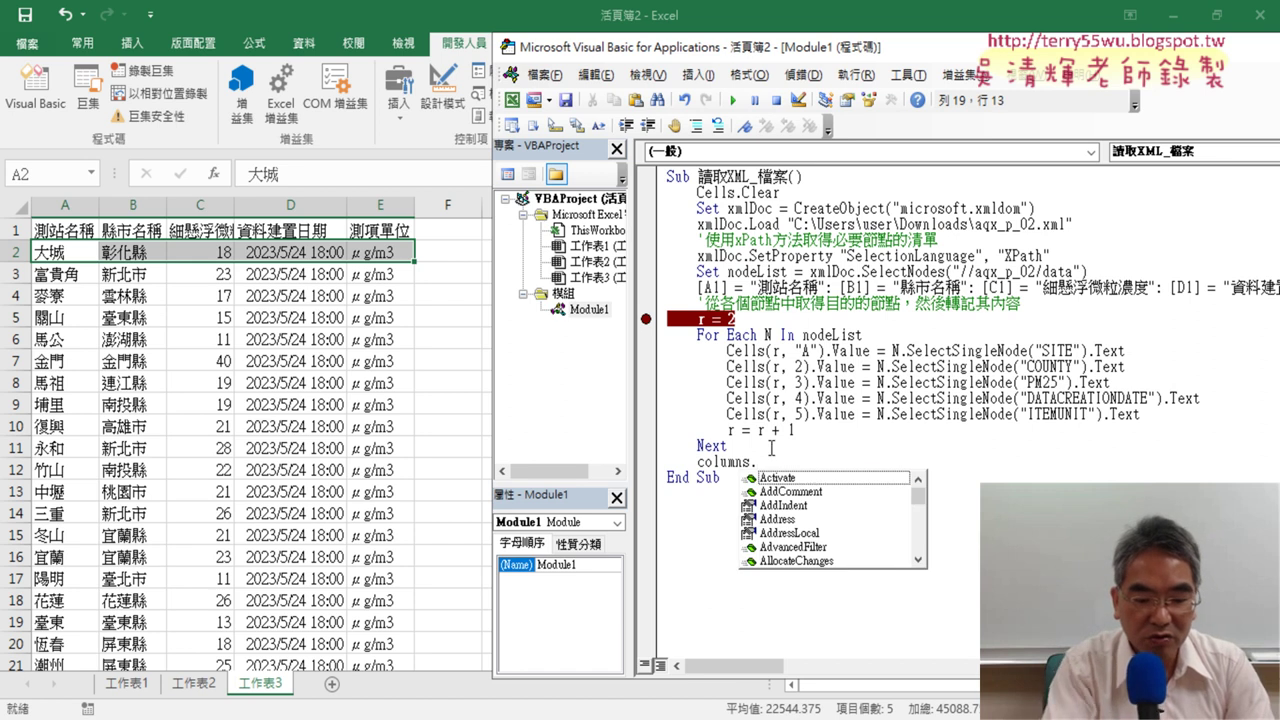
text(au)
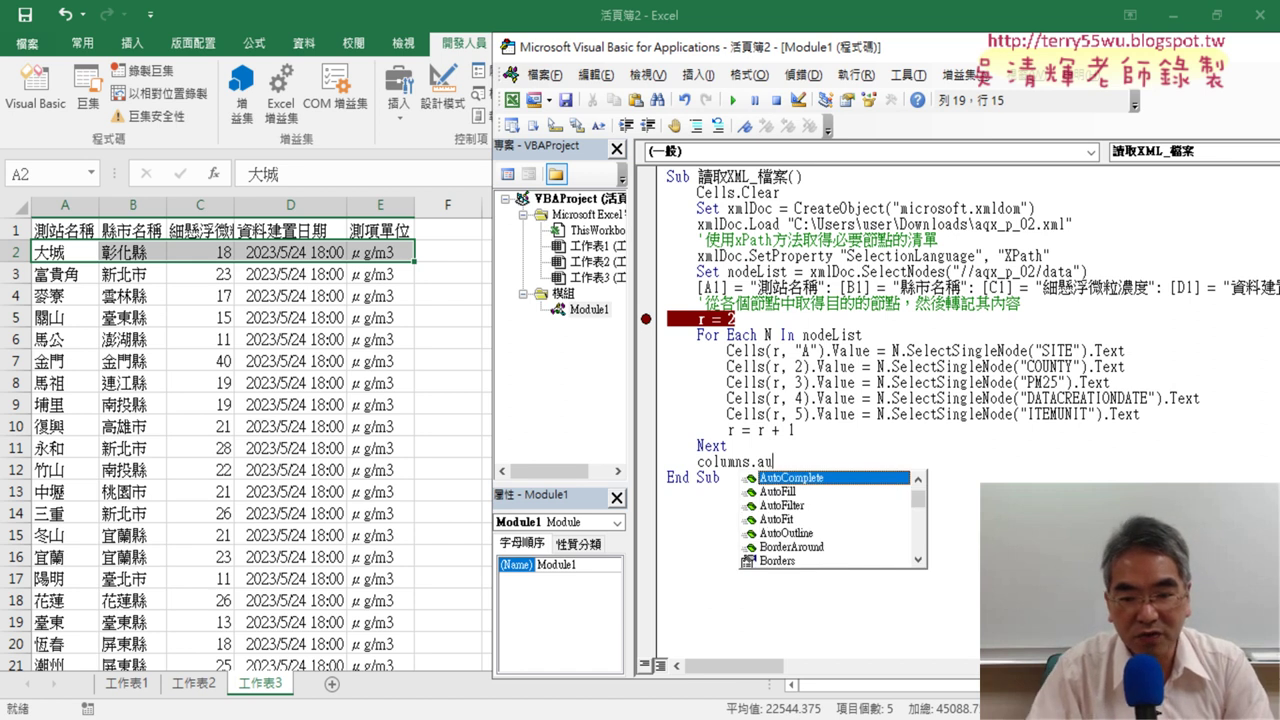
key(Down)
key(Down)
key(Down)
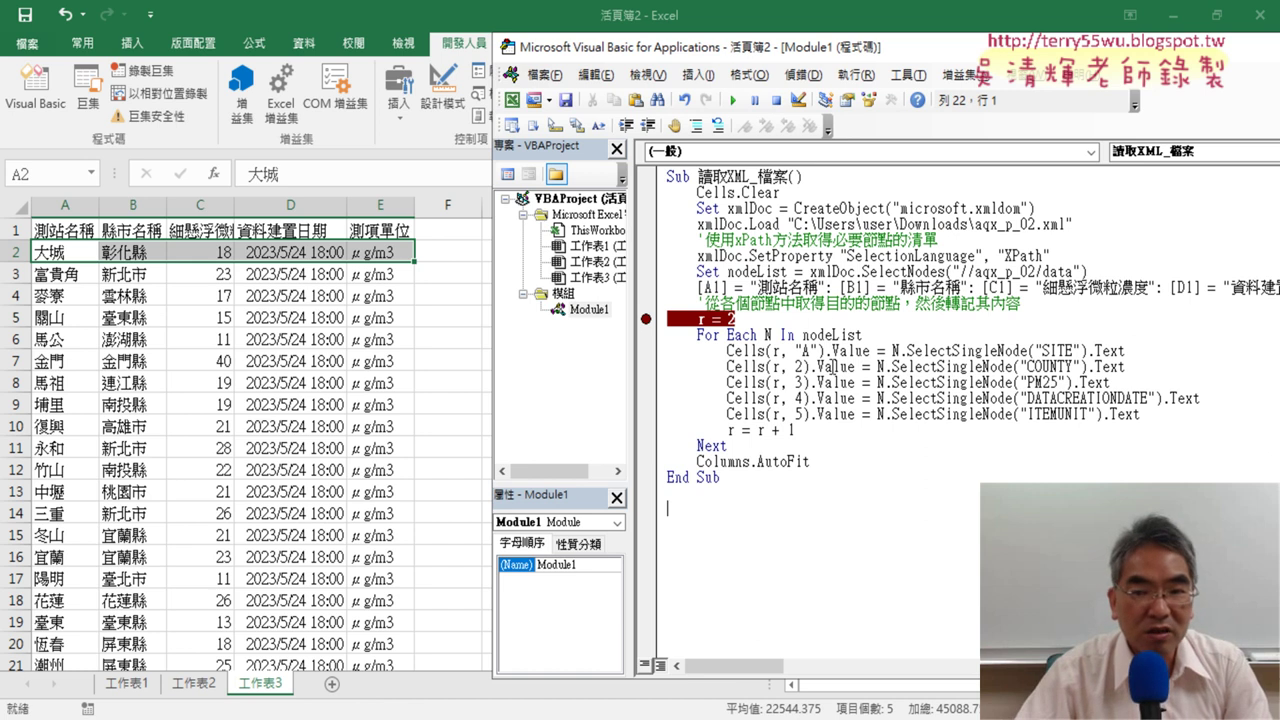
click(770, 318)
- Run and resume the macro so the data fills the sheet with auto-fitted columns
click(734, 101)
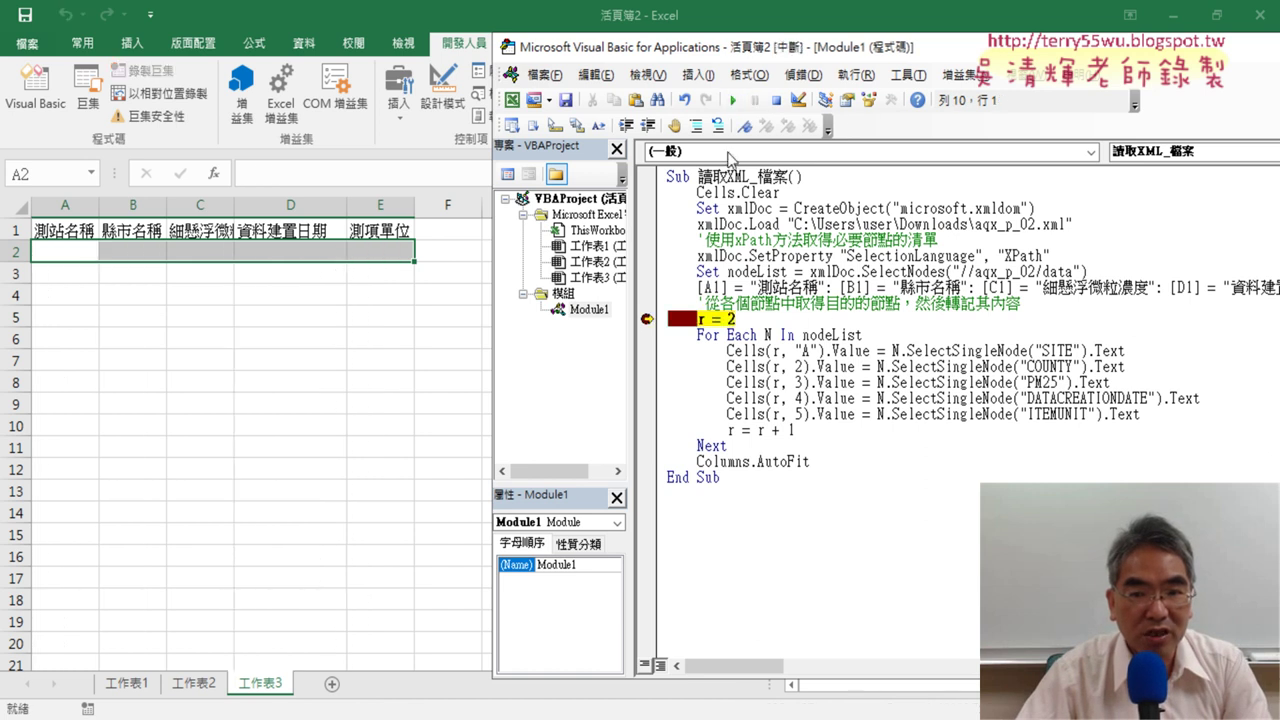
click(734, 101)
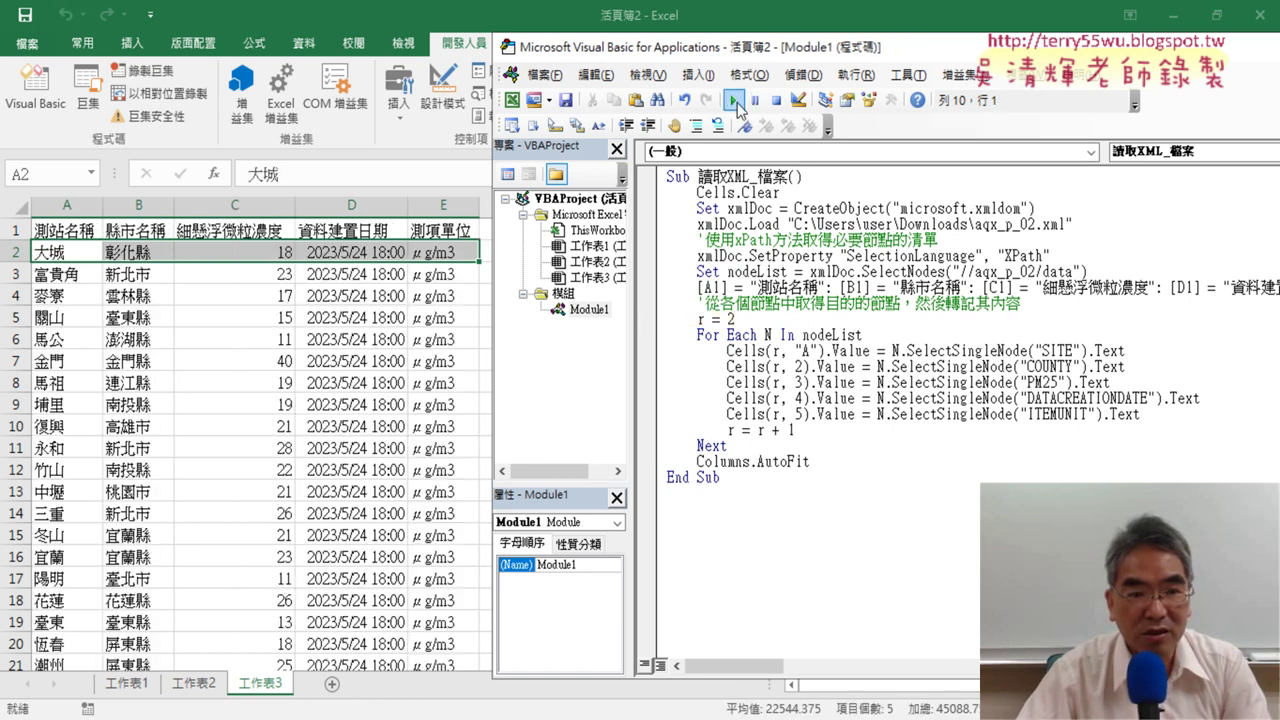
drag(810, 461, 697, 461)
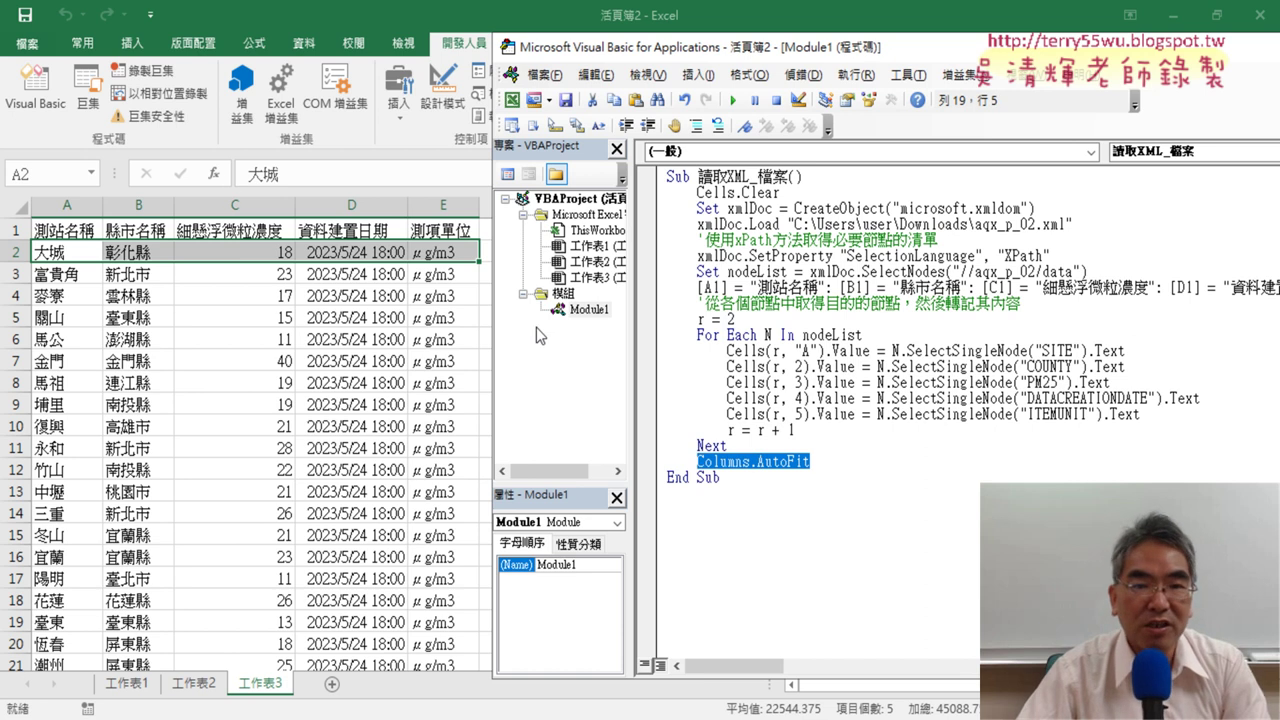
- Annotate the SITE/COUNTY node names, the nodeList loop and row 2, then clear the marks
drag(650, 54, 686, 57)
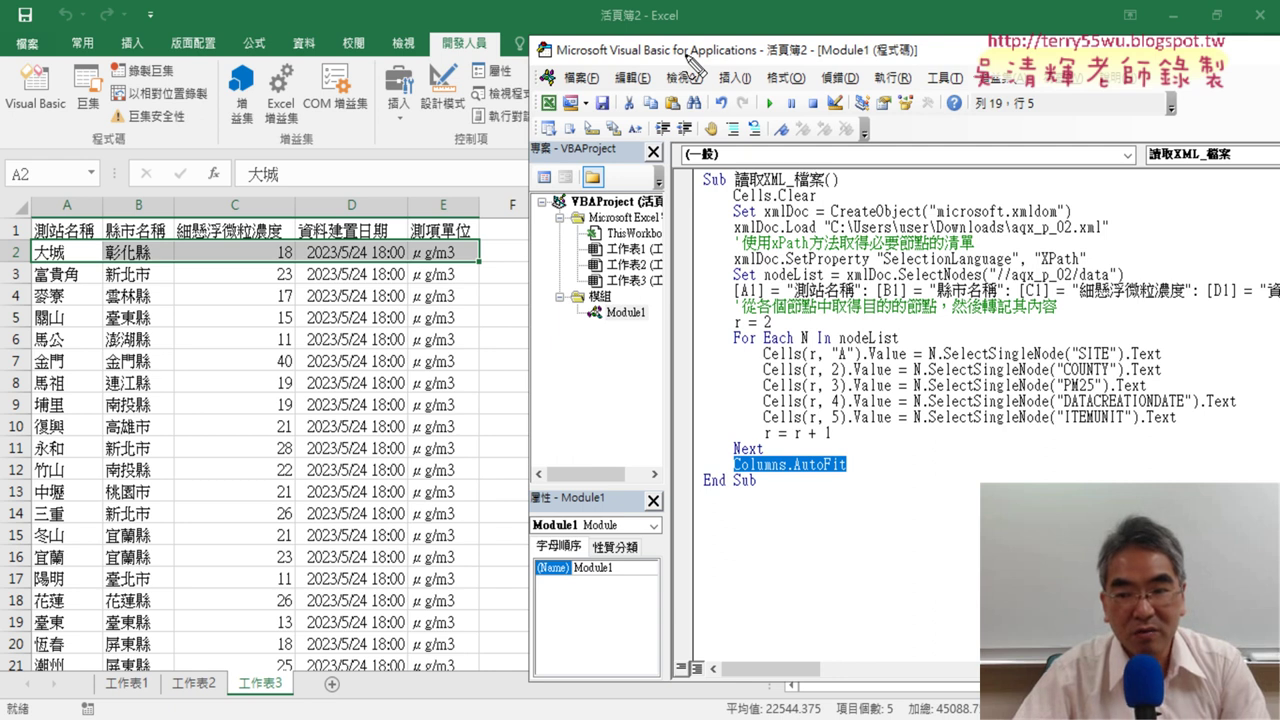
mouse_move(1080, 357)
mouse_down()
mouse_move(1108, 357)
mouse_move(1098, 390)
mouse_move(1110, 423)
mouse_up()
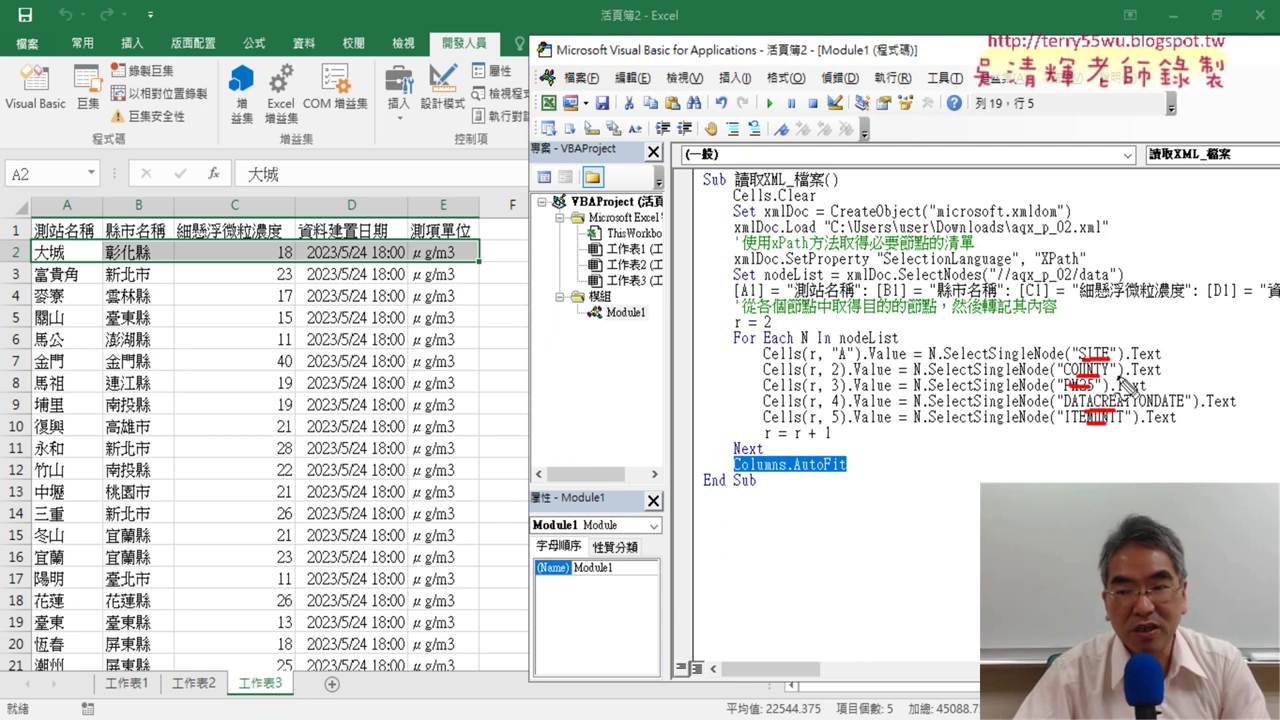
drag(976, 345, 884, 356)
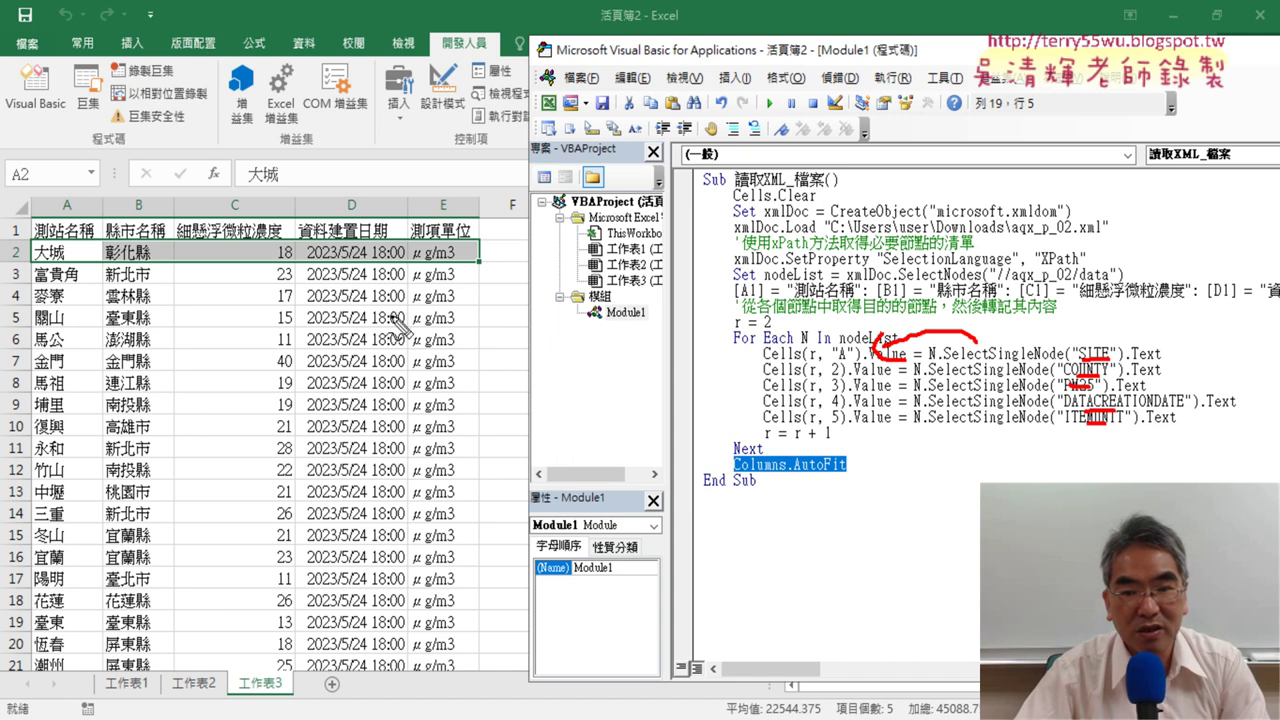
drag(792, 338, 752, 338)
drag(24, 245, 16, 270)
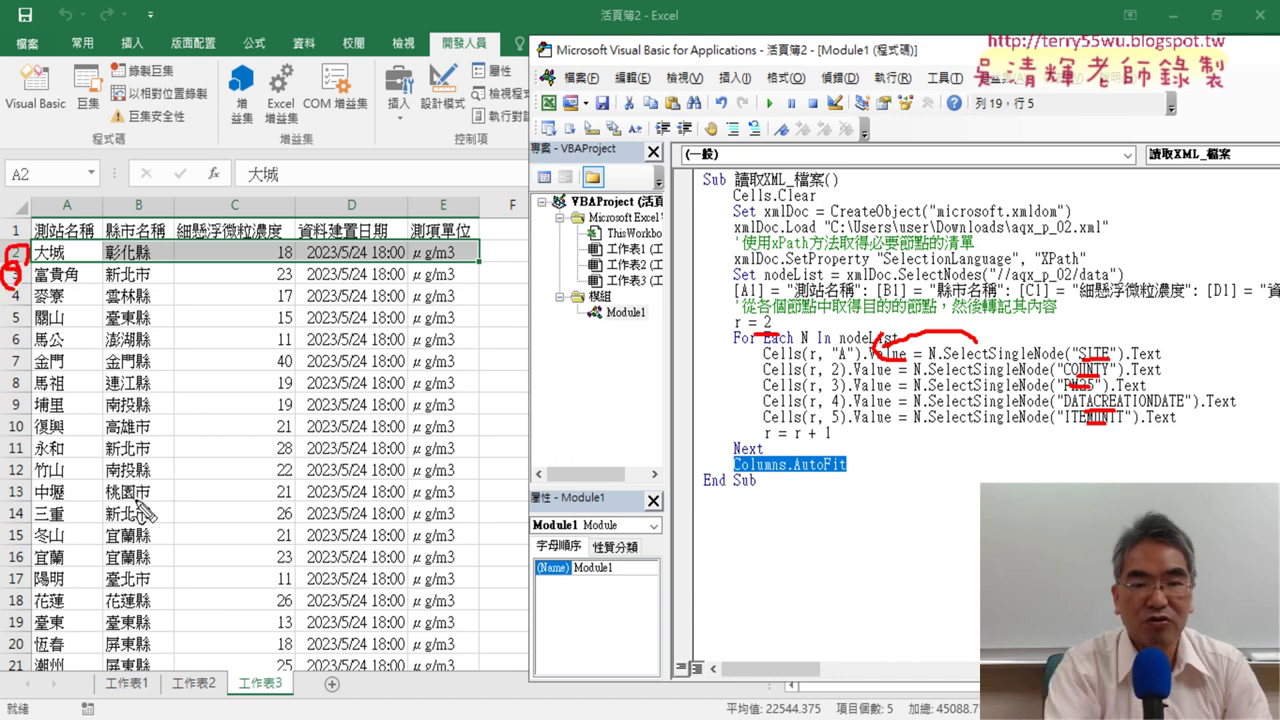
key(Escape)
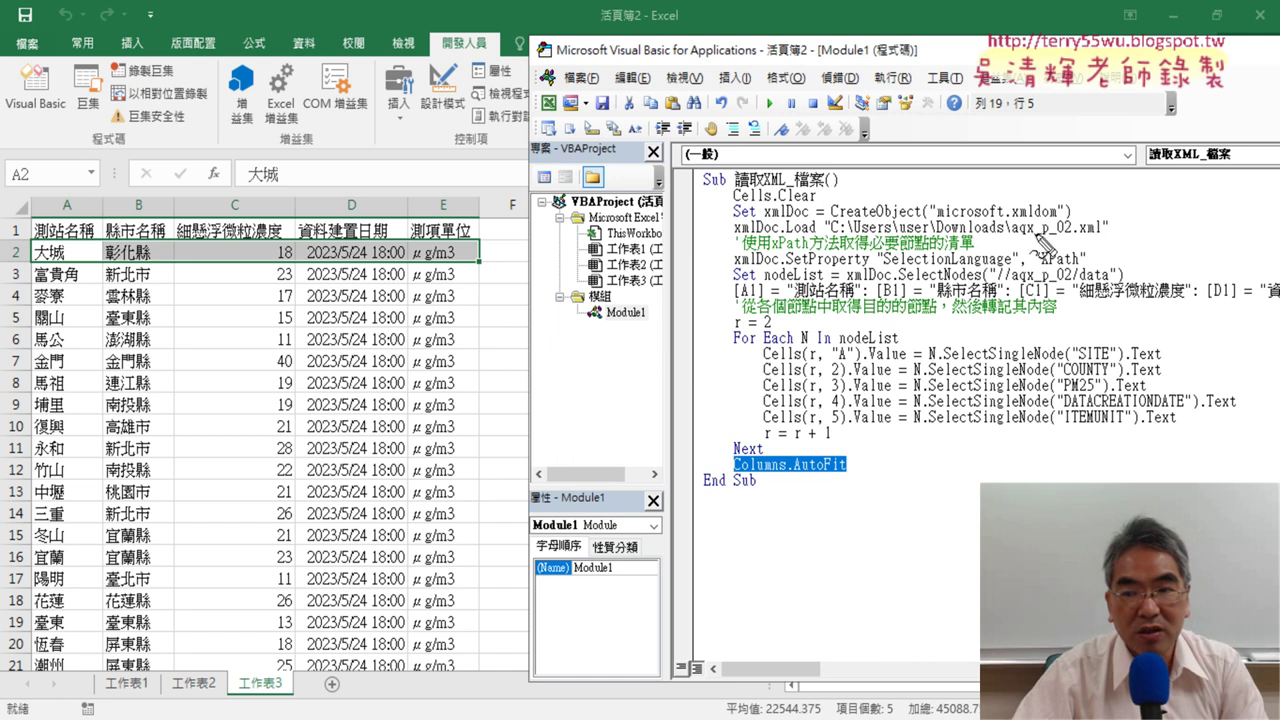
mouse_move(1105, 238)
mouse_down()
mouse_move(982, 240)
mouse_move(1121, 214)
mouse_move(1112, 238)
mouse_up()
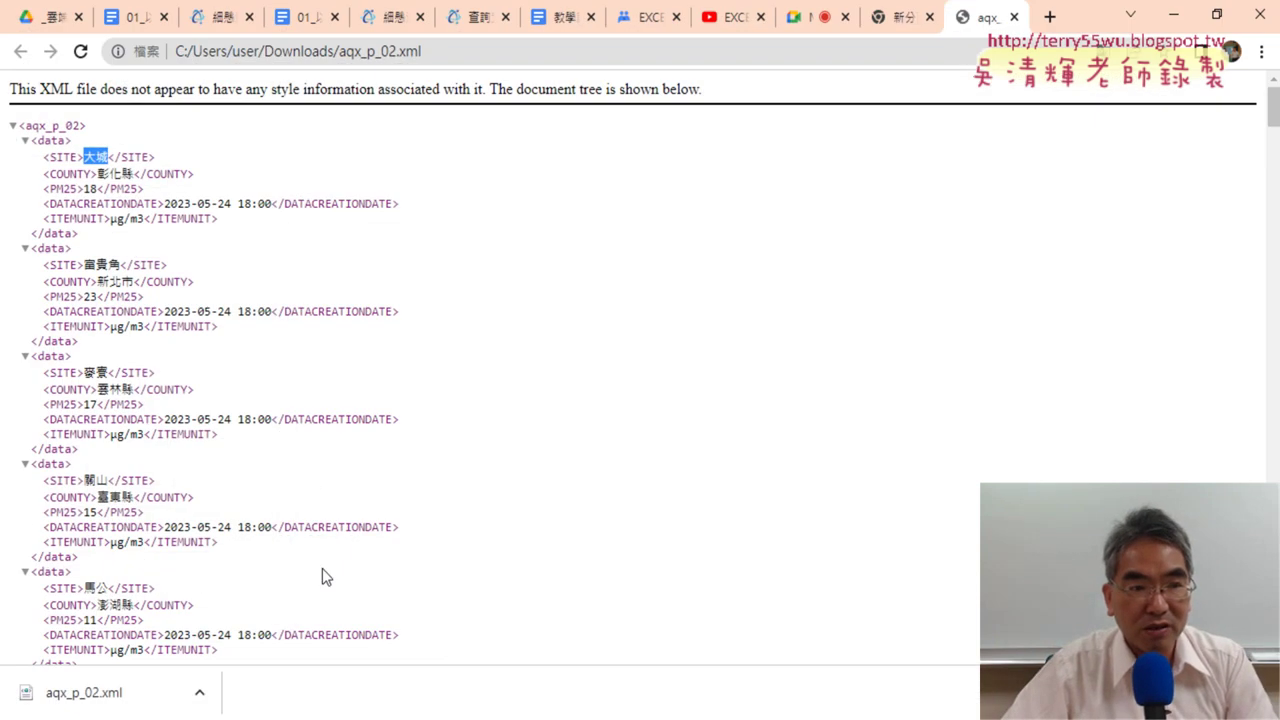
- Switch to the Google Docs lesson tab showing the 讀取XML_檔案 macro
click(137, 20)
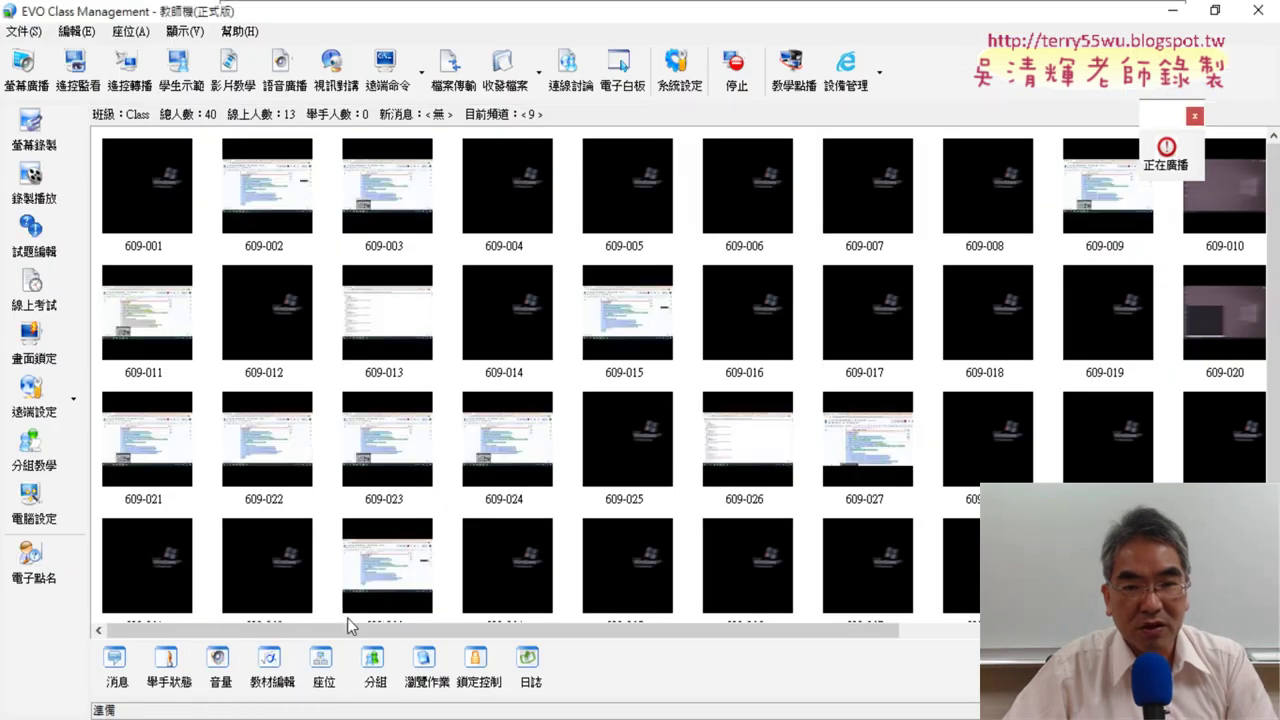
- Stop the EVO Class Management broadcast, minimize it, and deselect the VBA code in the document
click(305, 660)
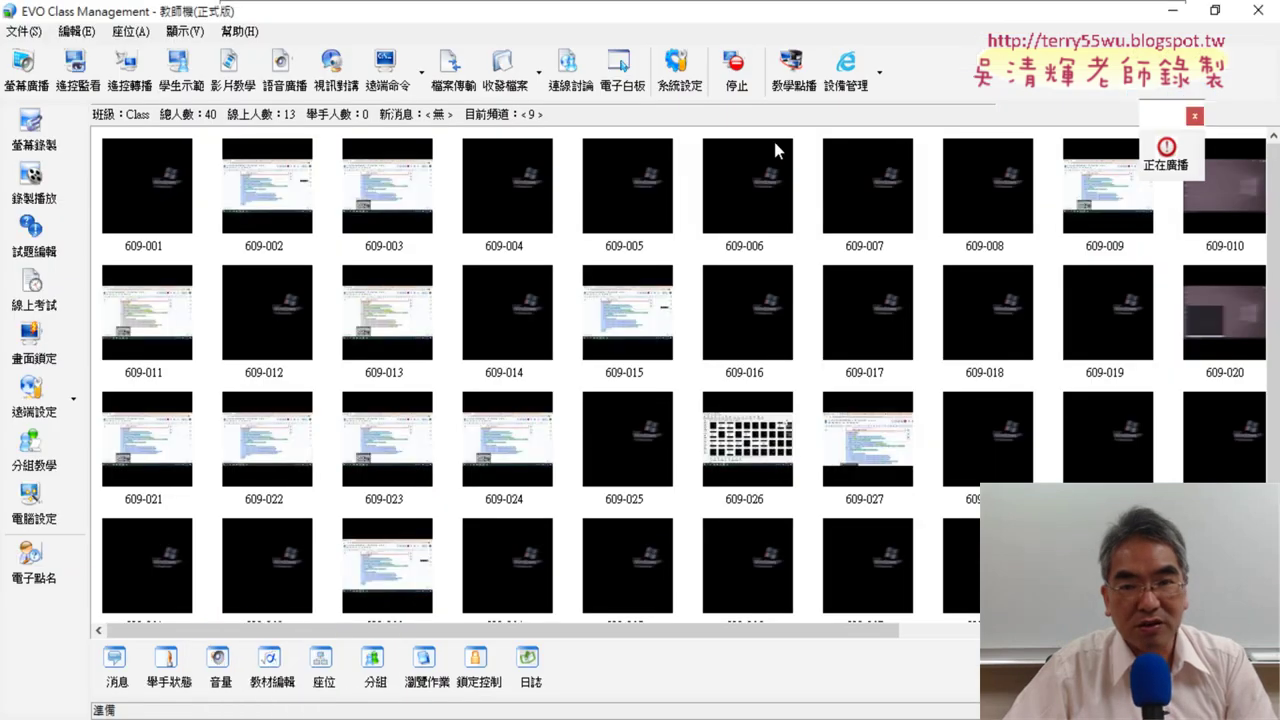
click(748, 88)
click(1174, 12)
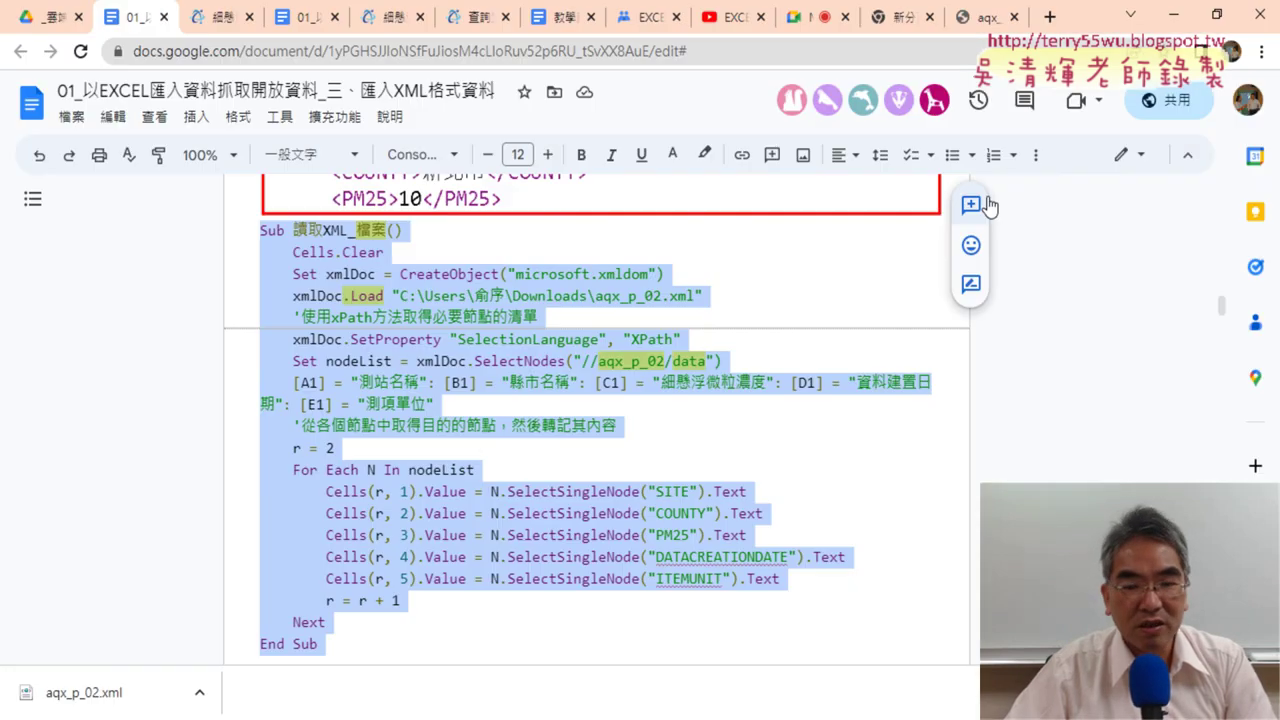
click(743, 427)
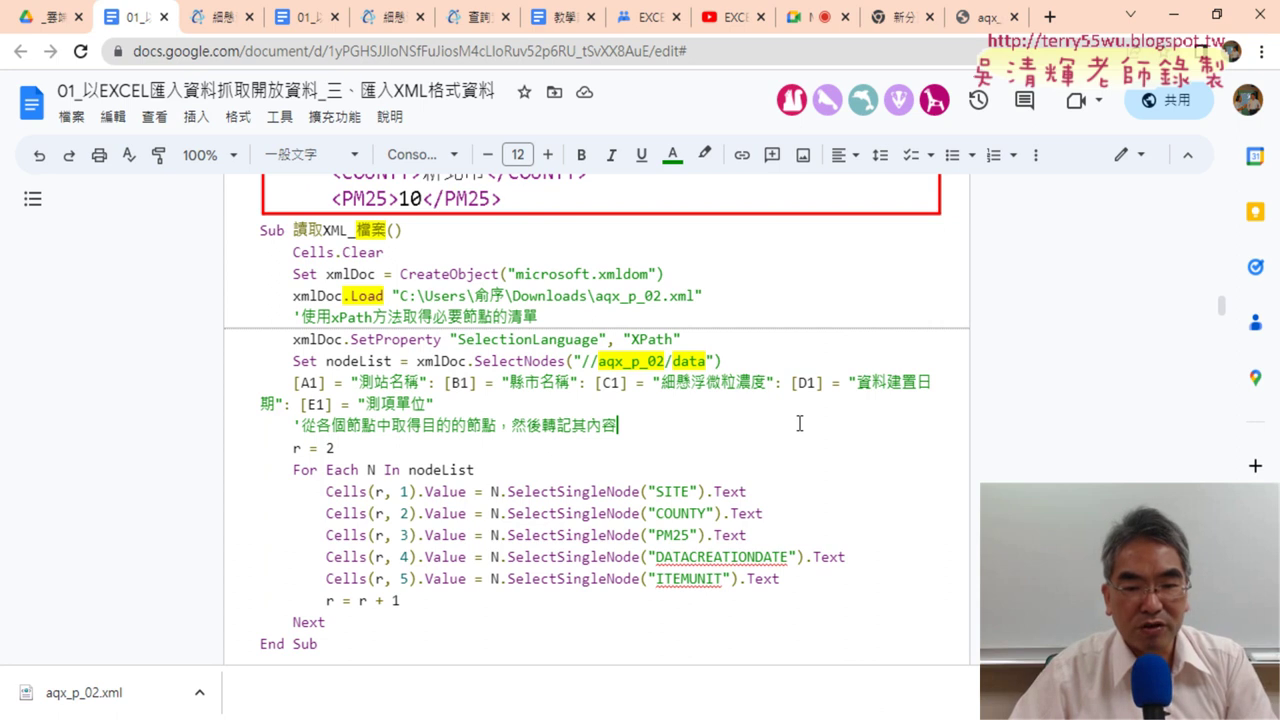